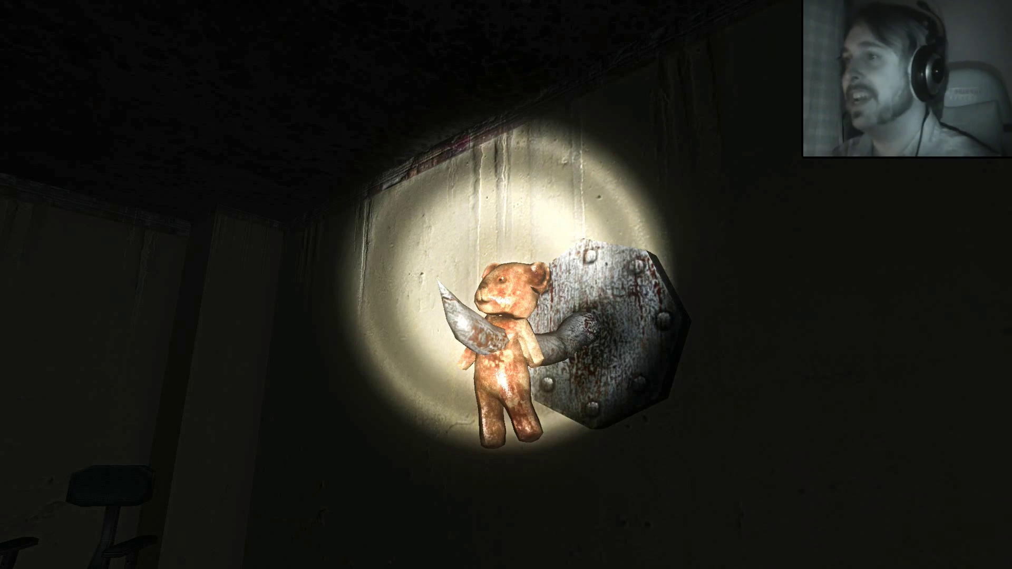
{"action": "left_click", "coordinate": [506, 332]}
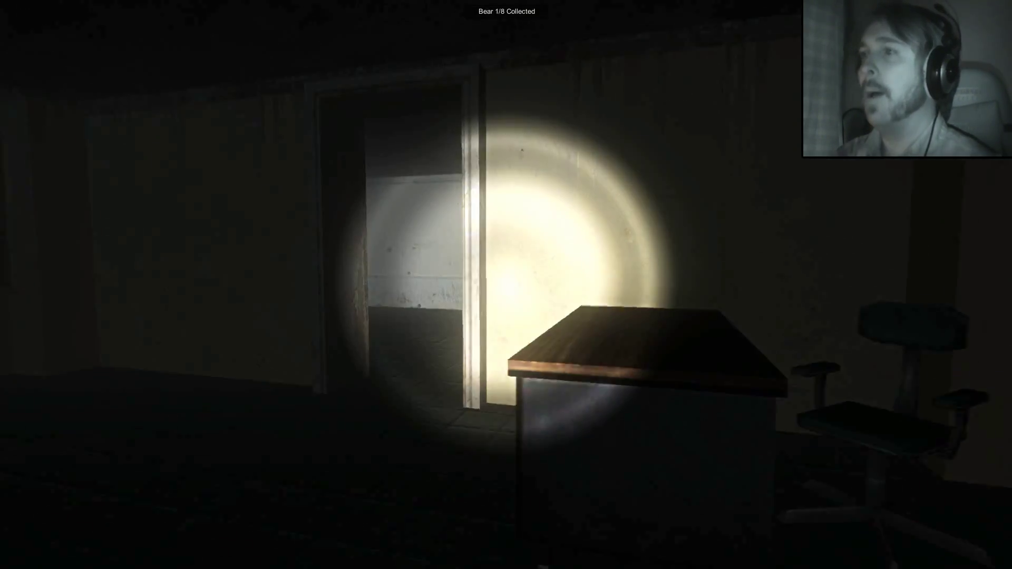
{"action": "key", "text": "w"}
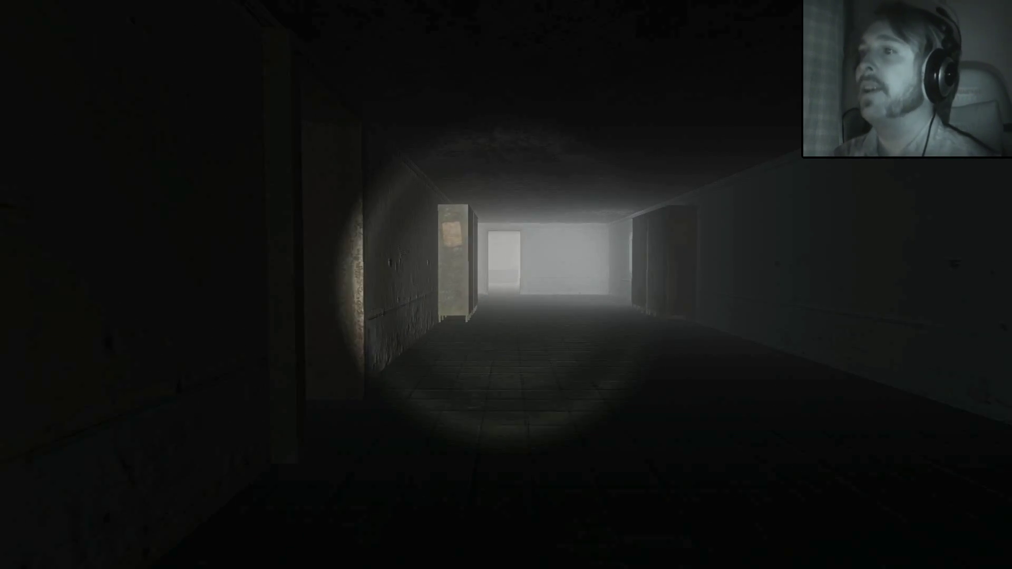
{"action": "key", "text": "w"}
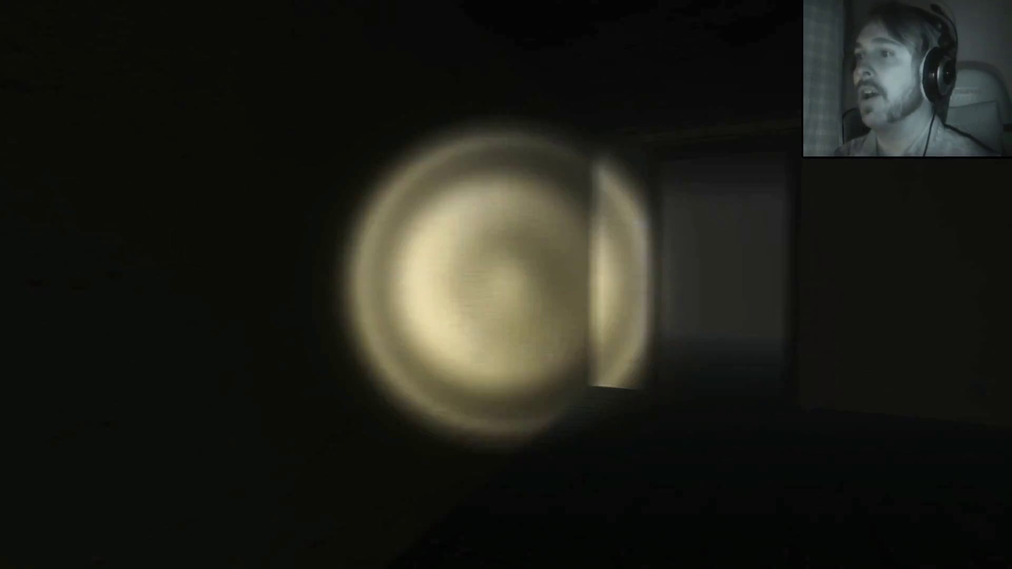
{"action": "key", "text": "w"}
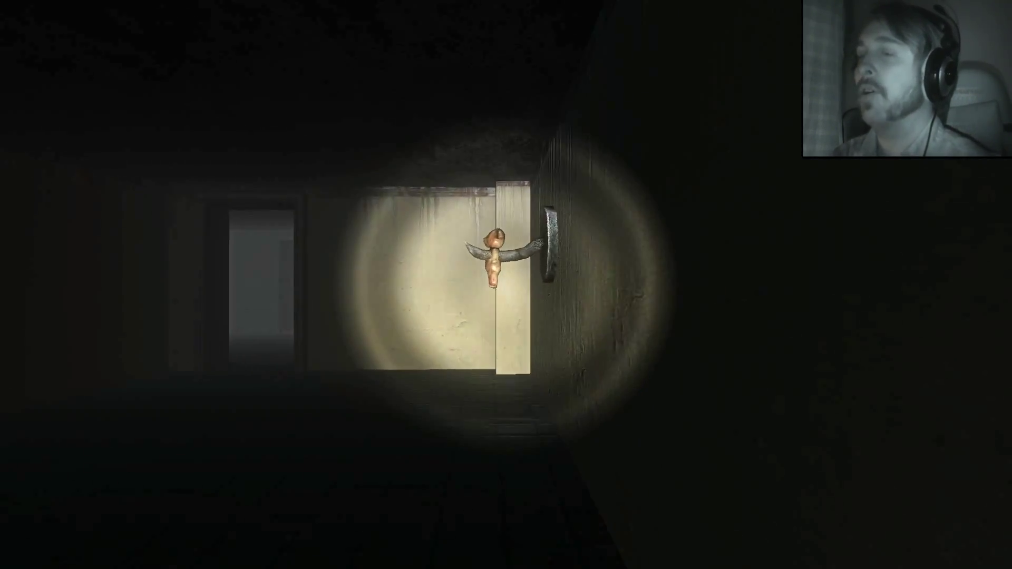
{"action": "key", "text": "w"}
{"action": "key", "text": "e"}
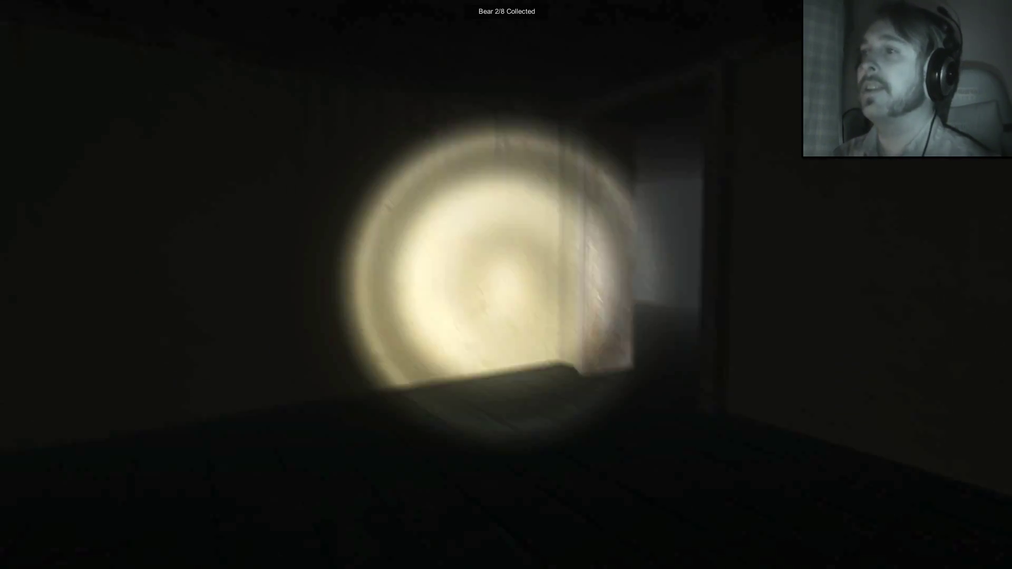
{"action": "key", "text": "f"}
{"action": "key", "text": "w"}
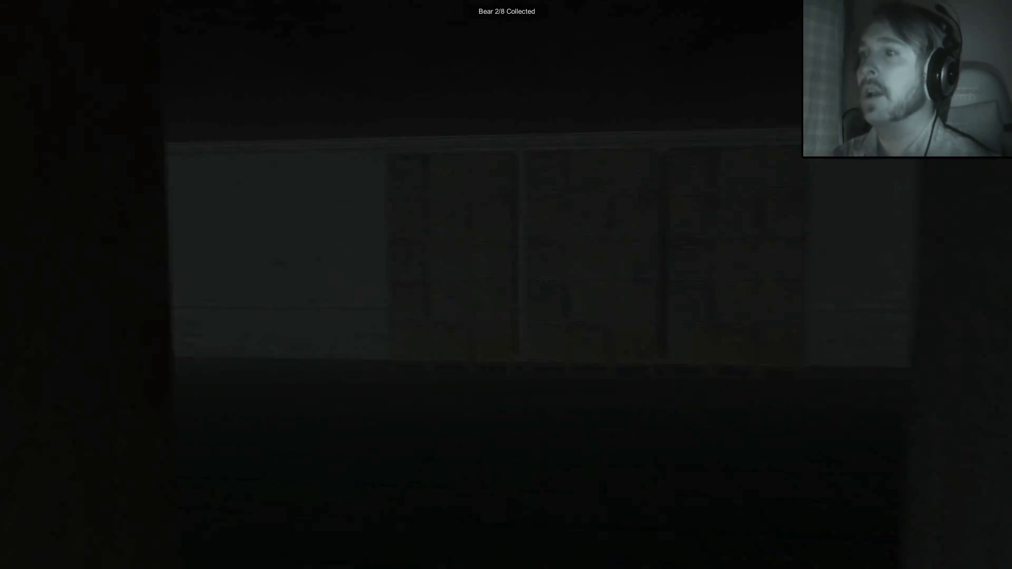
{"action": "key", "text": "w"}
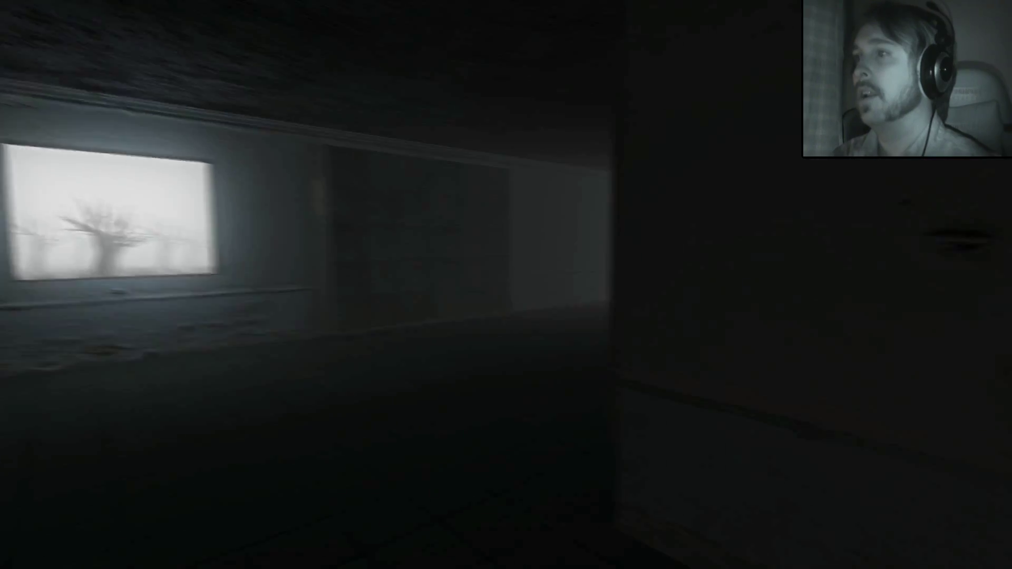
{"action": "key", "text": "w"}
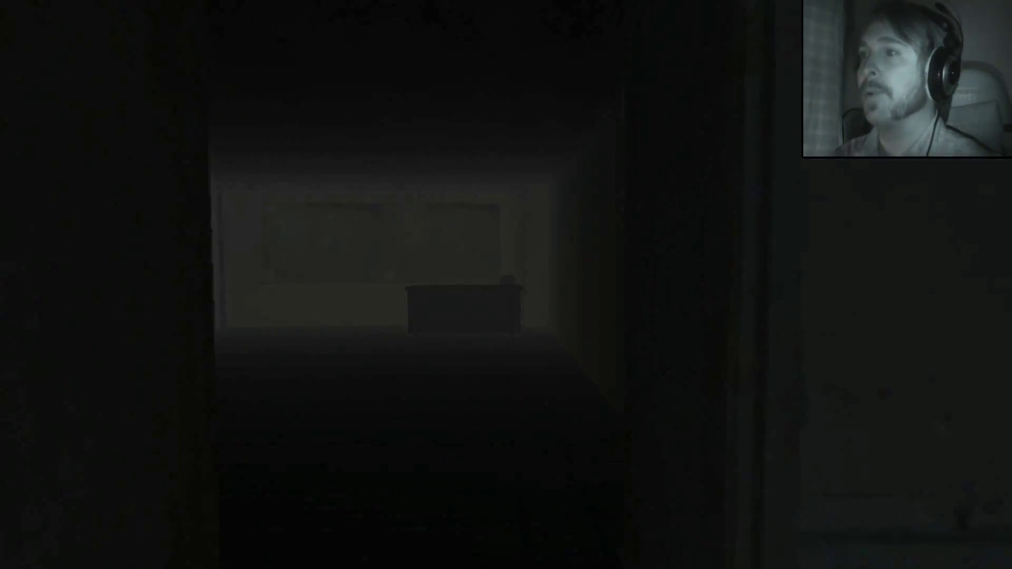
{"action": "key", "text": "f"}
{"action": "key", "text": "w"}
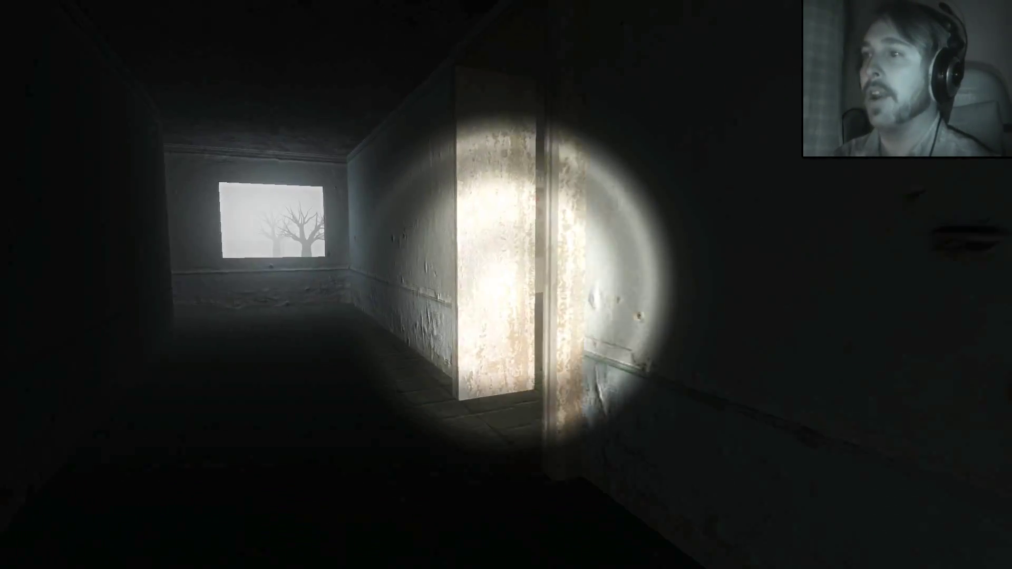
{"action": "key", "text": "w"}
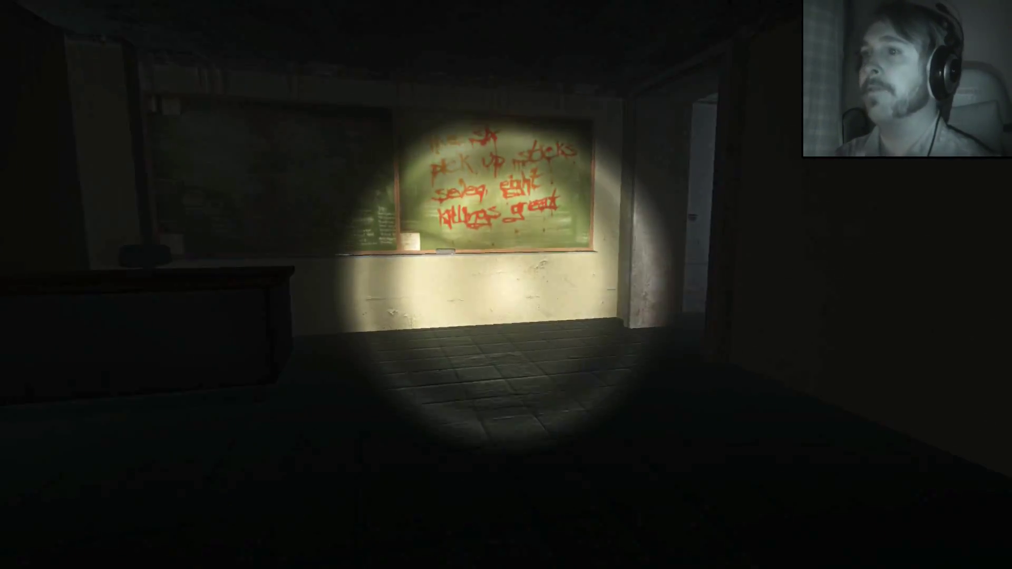
{"action": "key", "text": "w"}
{"action": "key", "text": "w"}
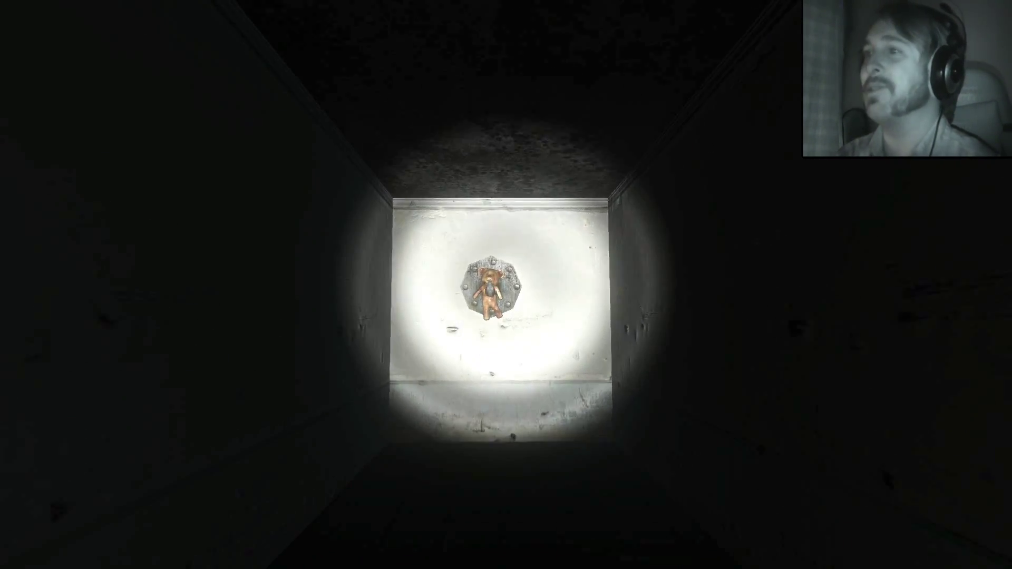
{"action": "key", "text": "w"}
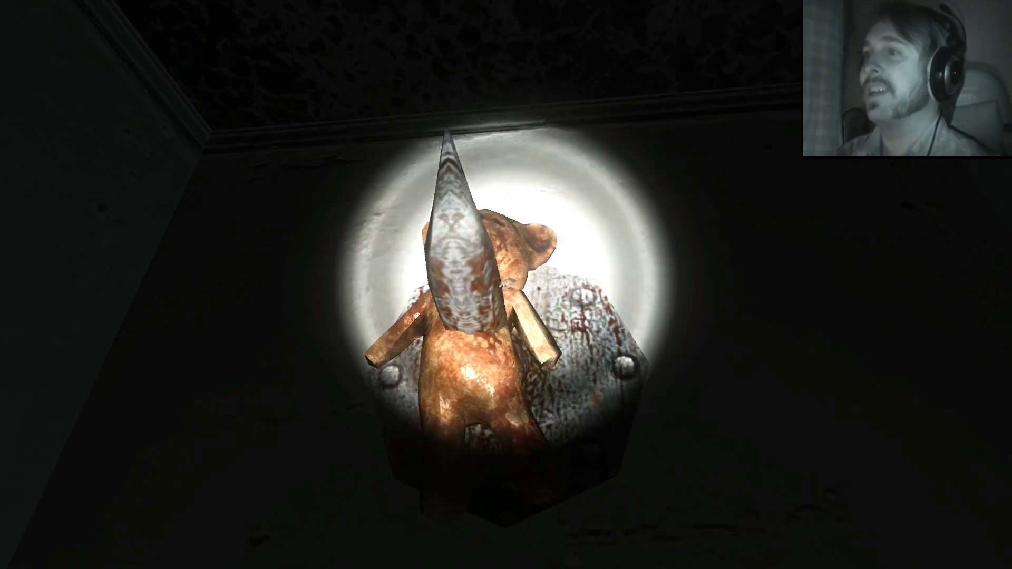
{"action": "key", "text": "e"}
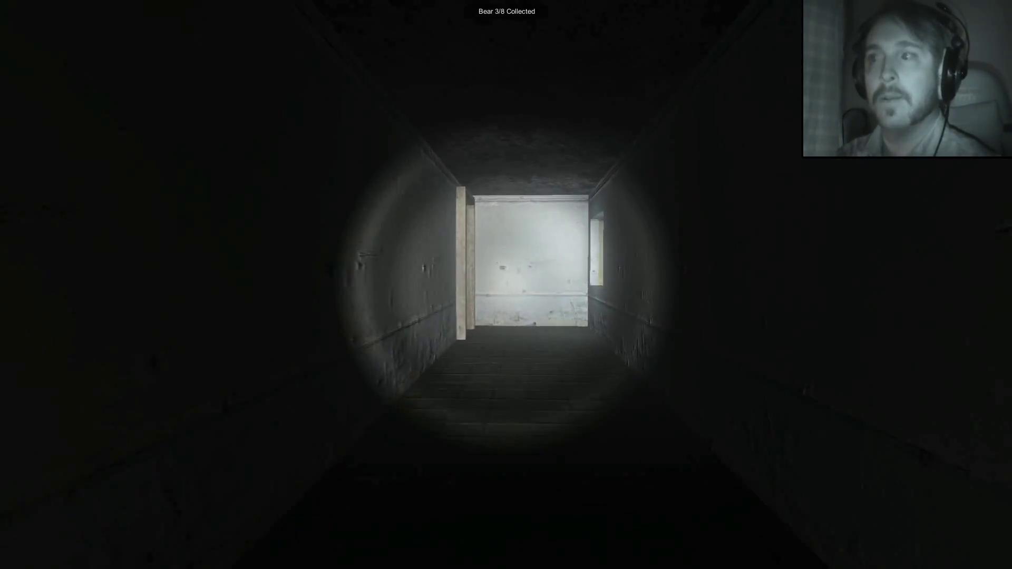
{"action": "key", "text": "w"}
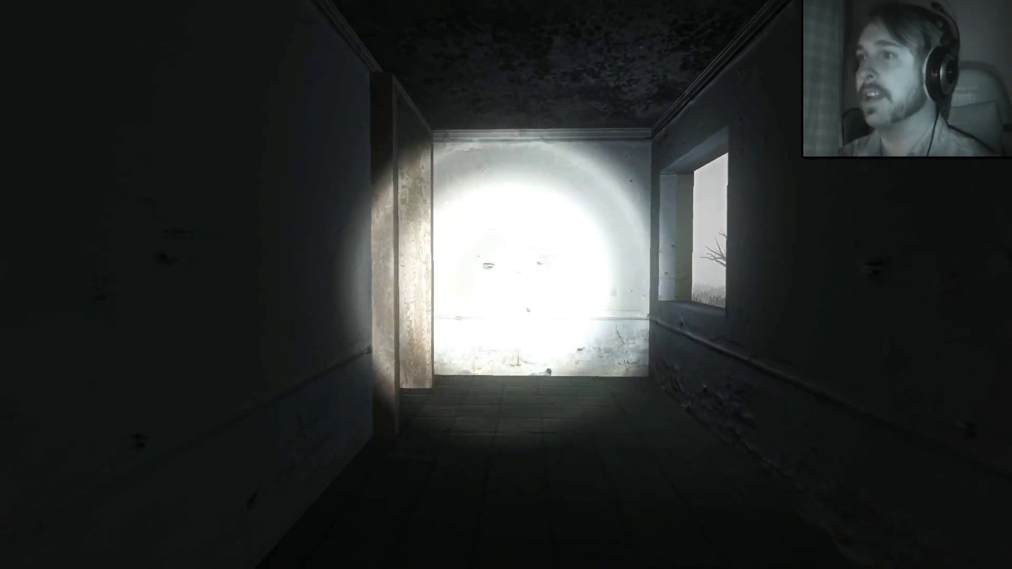
{"action": "key", "text": "w"}
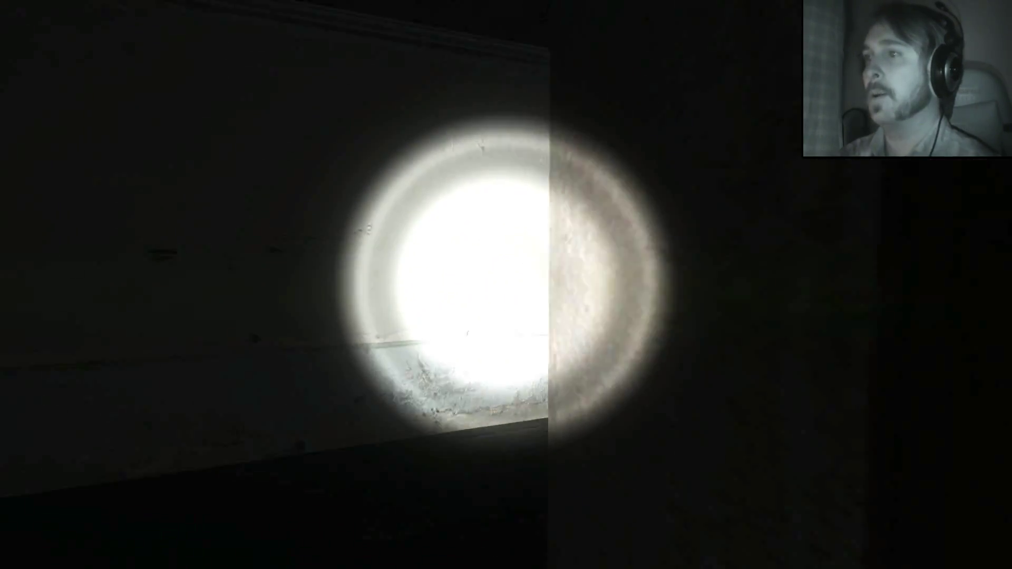
{"action": "key", "text": "w"}
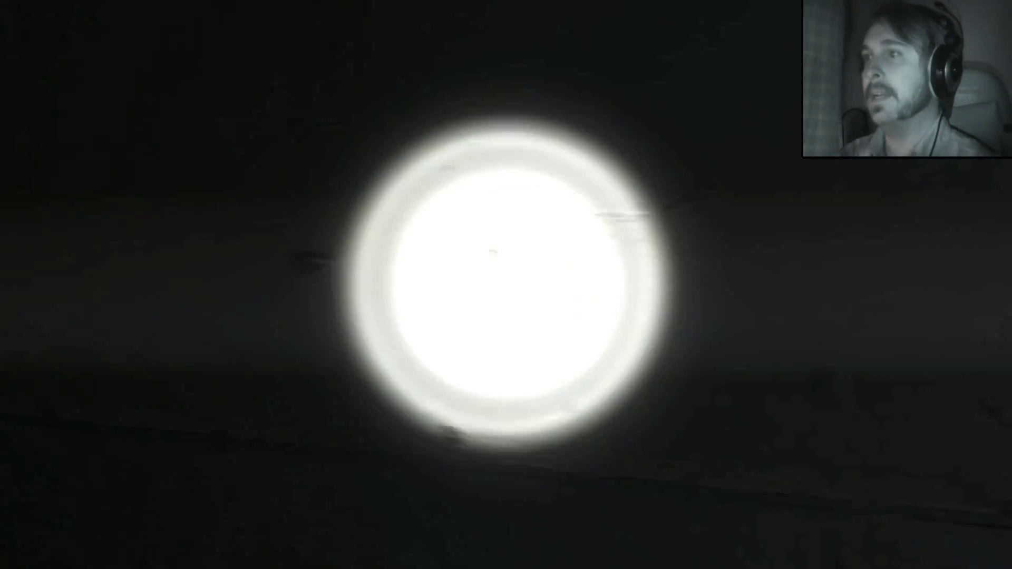
{"action": "key", "text": "w"}
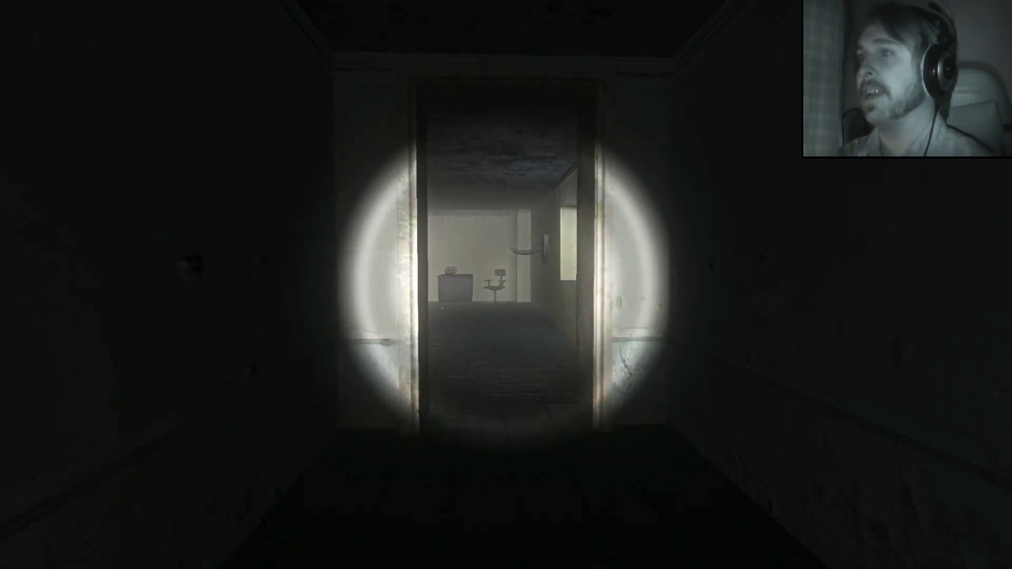
{"action": "key", "text": "w"}
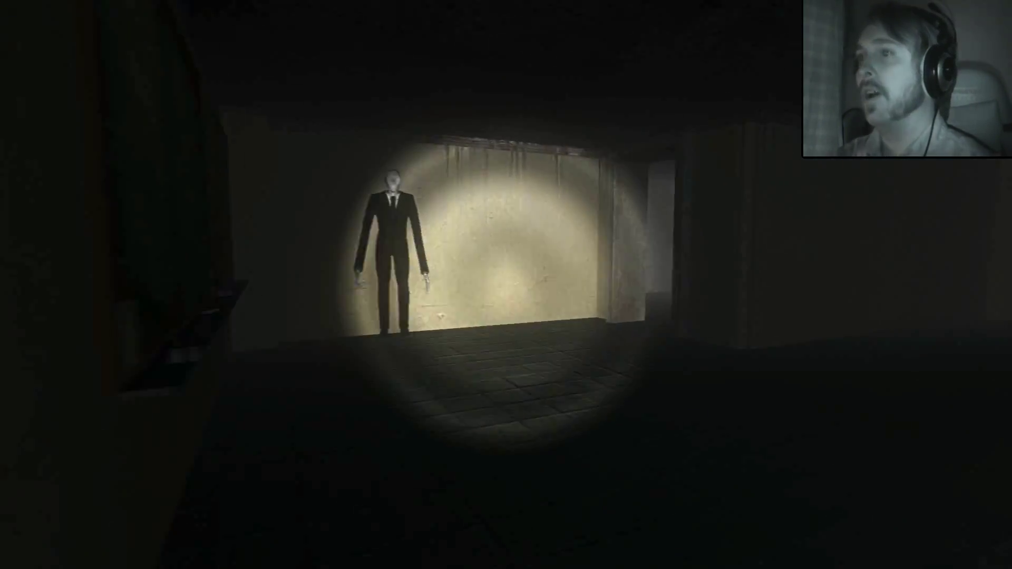
{"action": "key", "text": "w"}
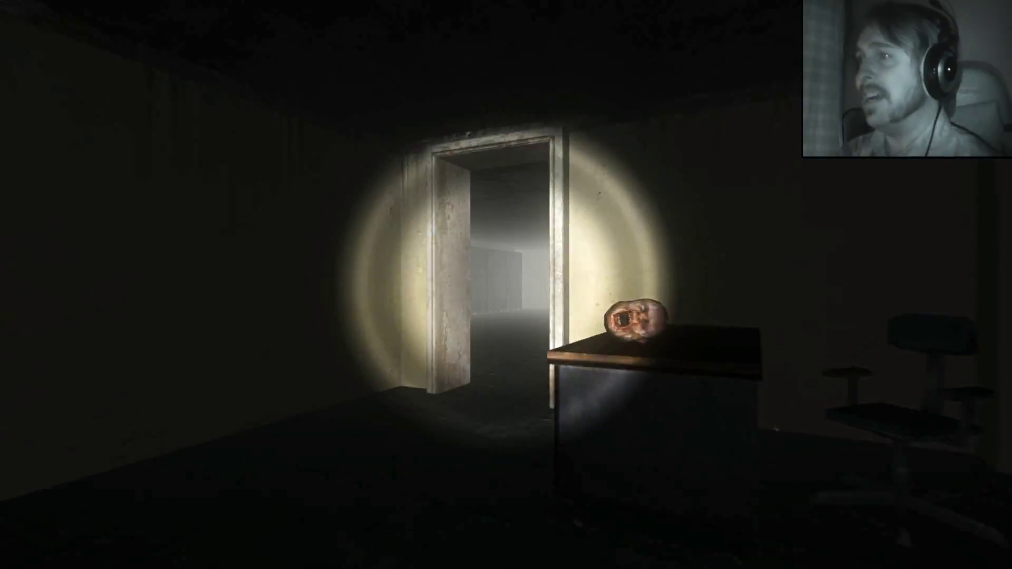
{"action": "key", "text": "w"}
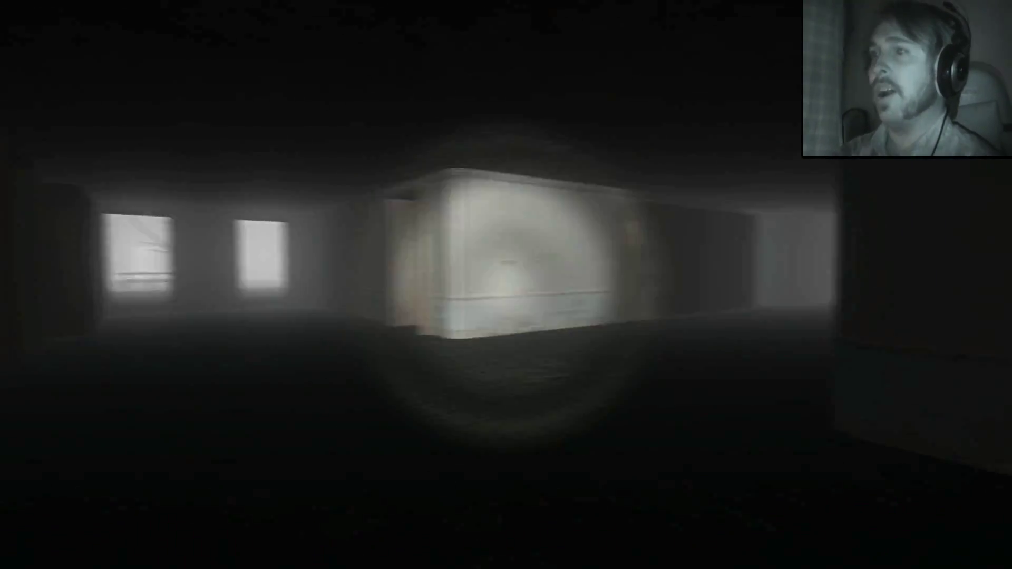
{"action": "key", "text": "w"}
{"action": "key", "text": "w"}
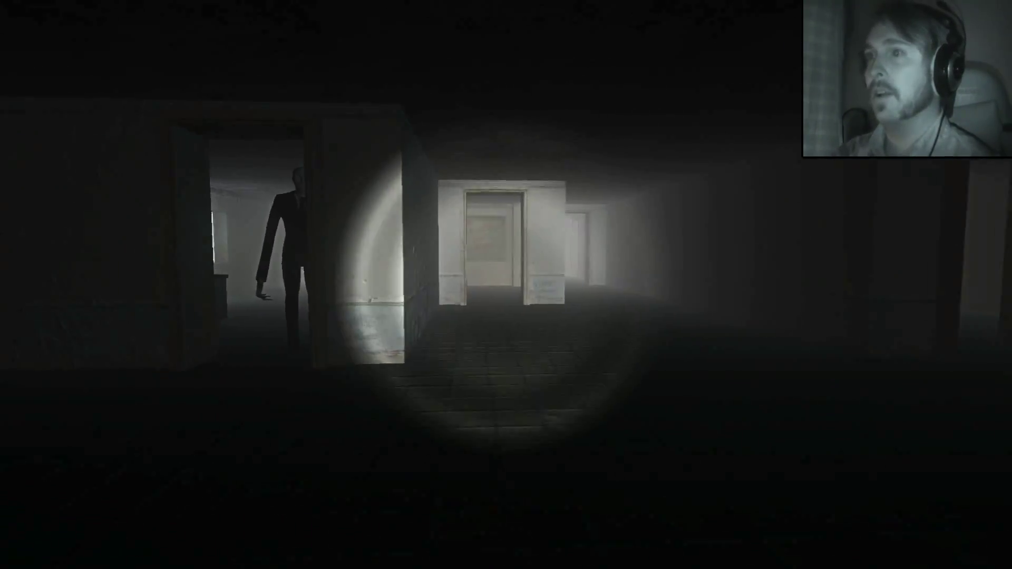
{"action": "key", "text": "w"}
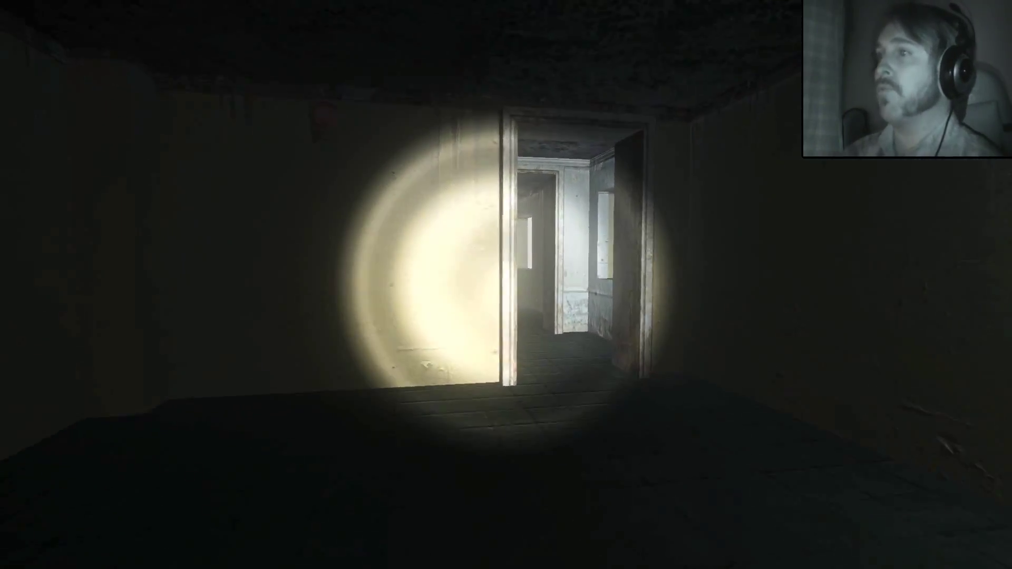
{"action": "key", "text": "w"}
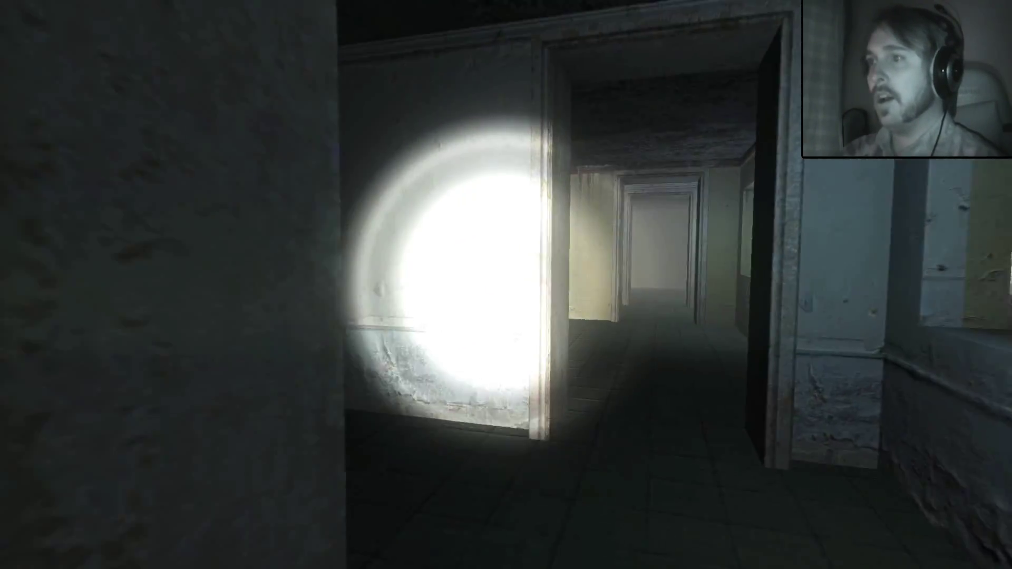
{"action": "key", "text": "w"}
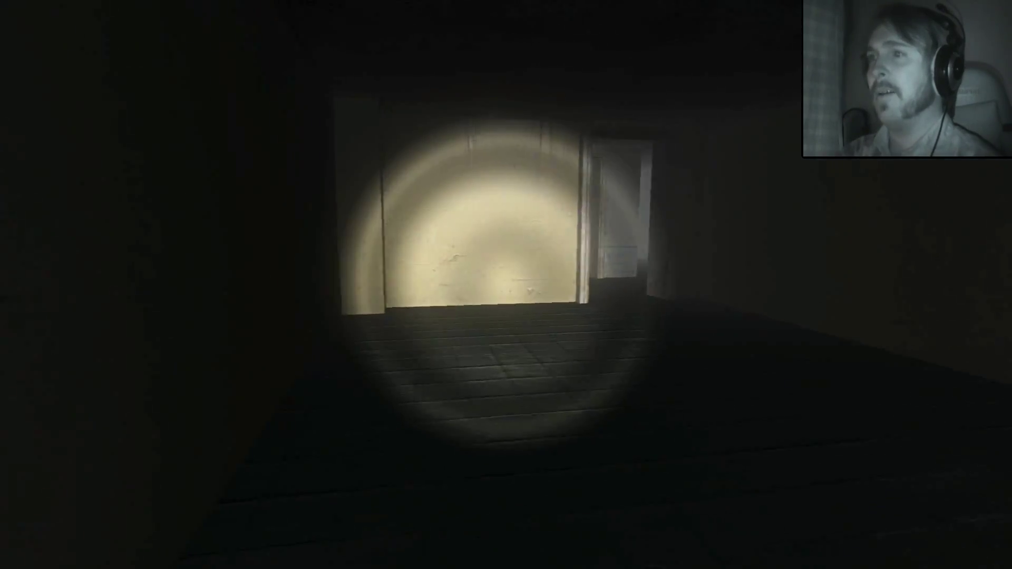
{"action": "key", "text": "w"}
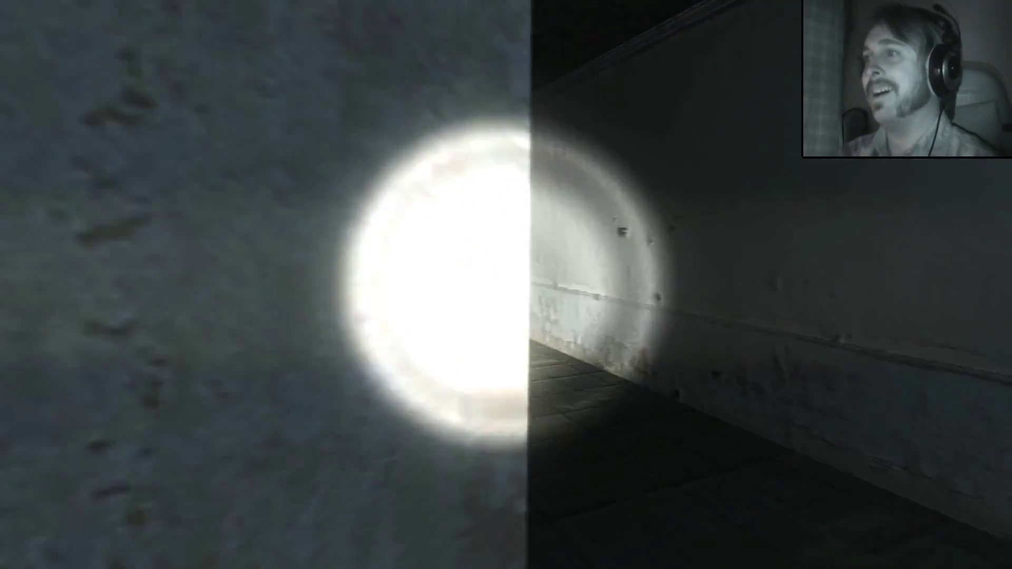
{"action": "key", "text": "w"}
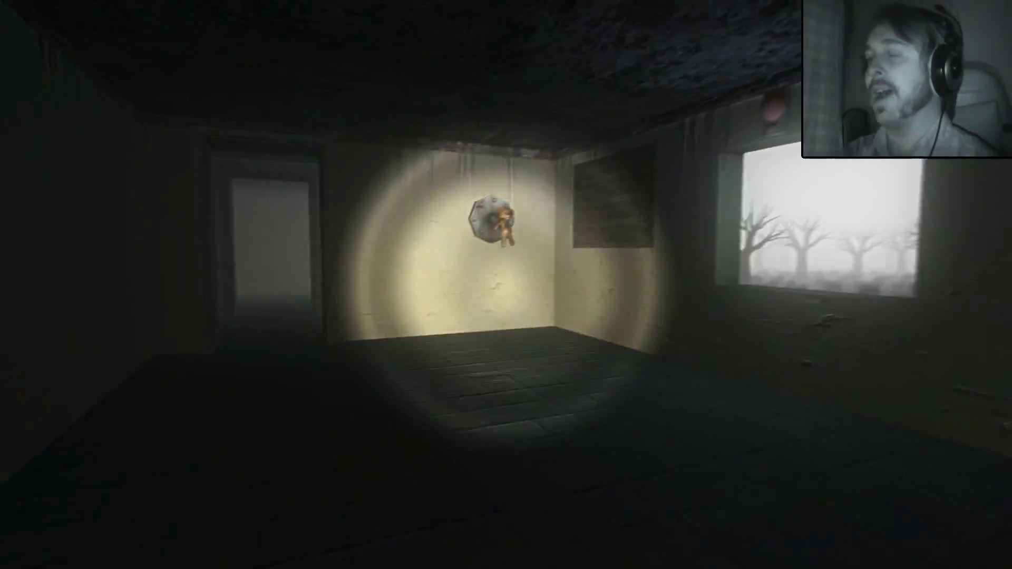
{"action": "key", "text": "w"}
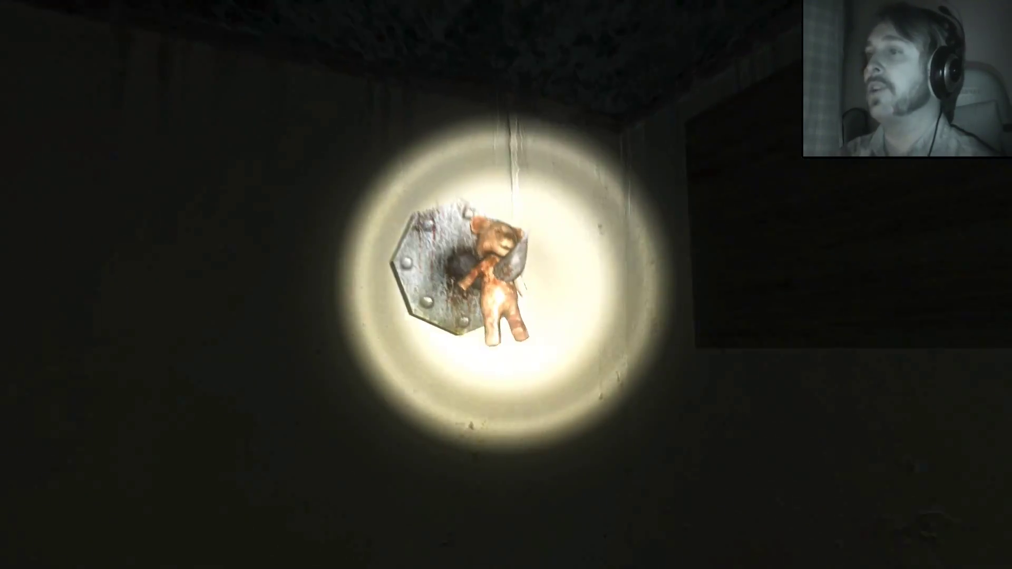
{"action": "key", "text": "w"}
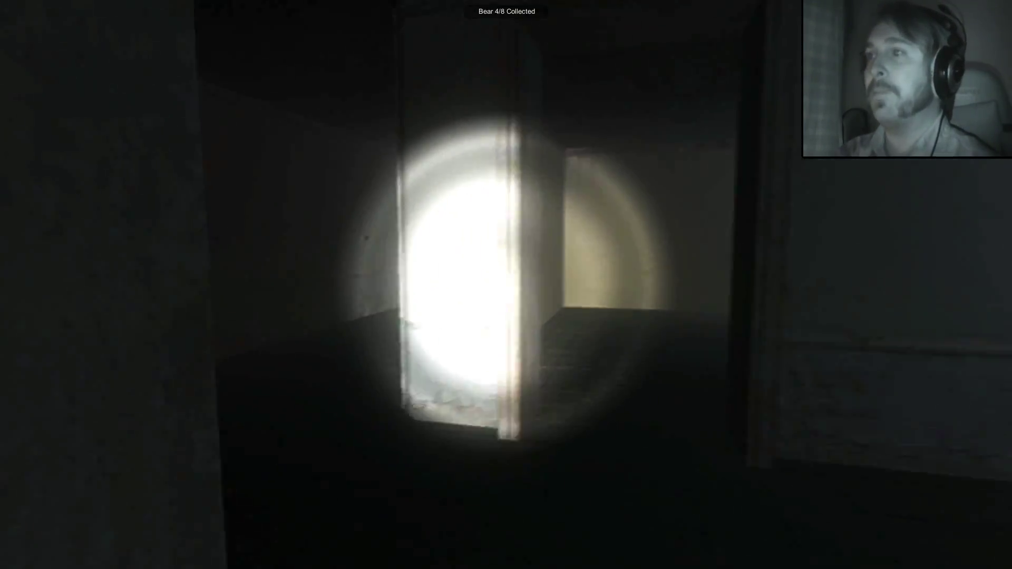
{"action": "key", "text": "w"}
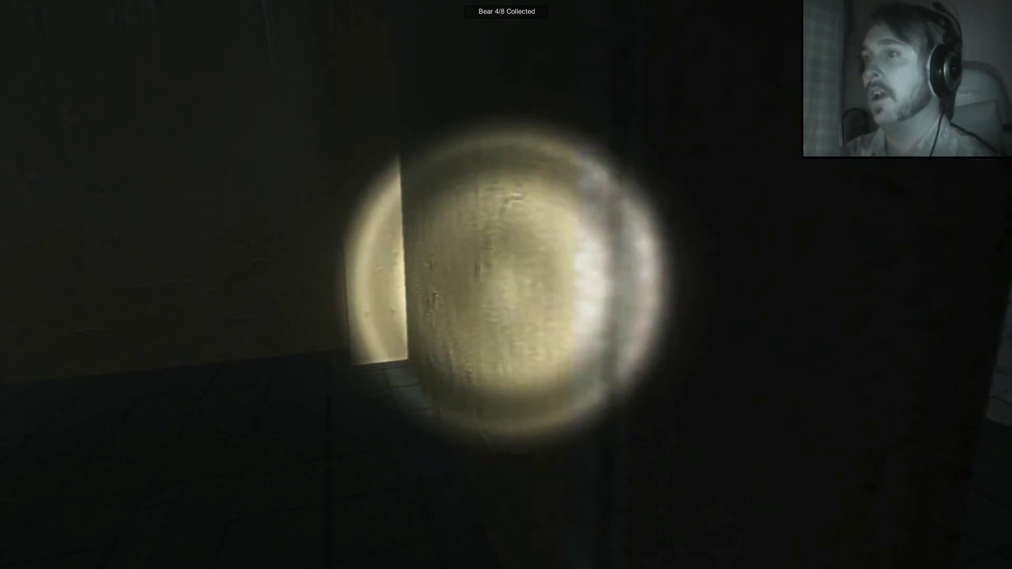
{"action": "key", "text": "w"}
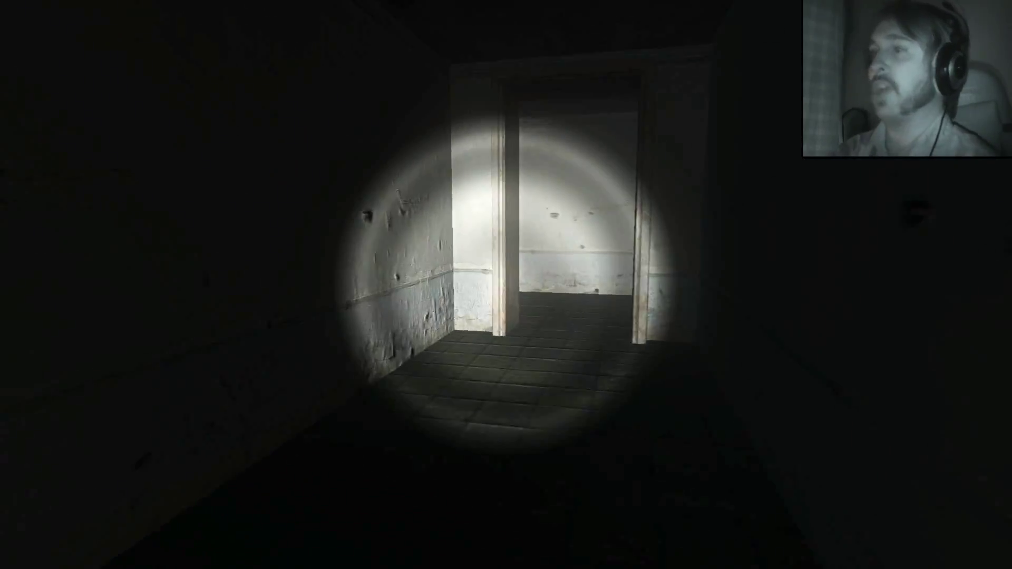
{"action": "key", "text": "w"}
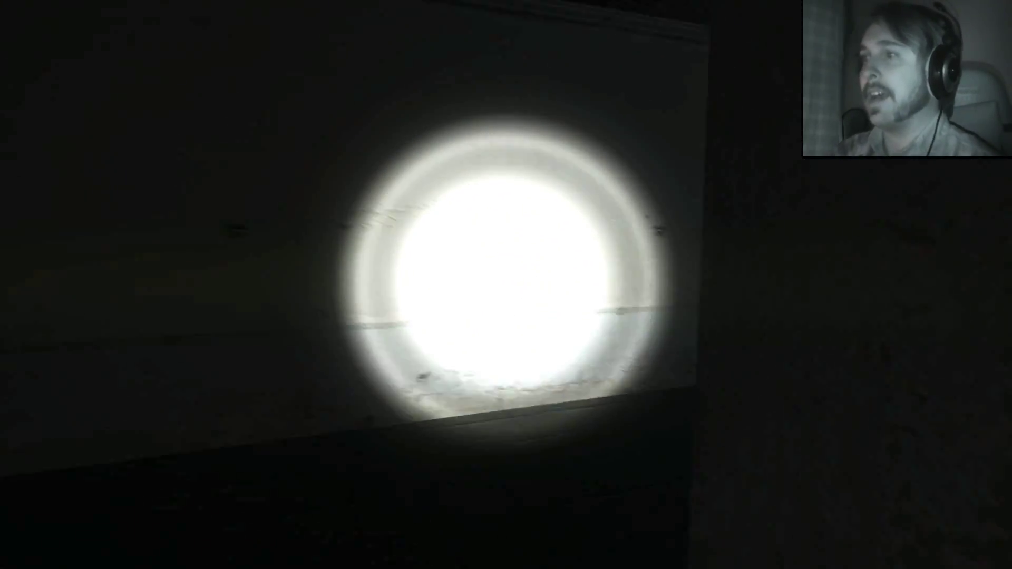
{"action": "key", "text": "w"}
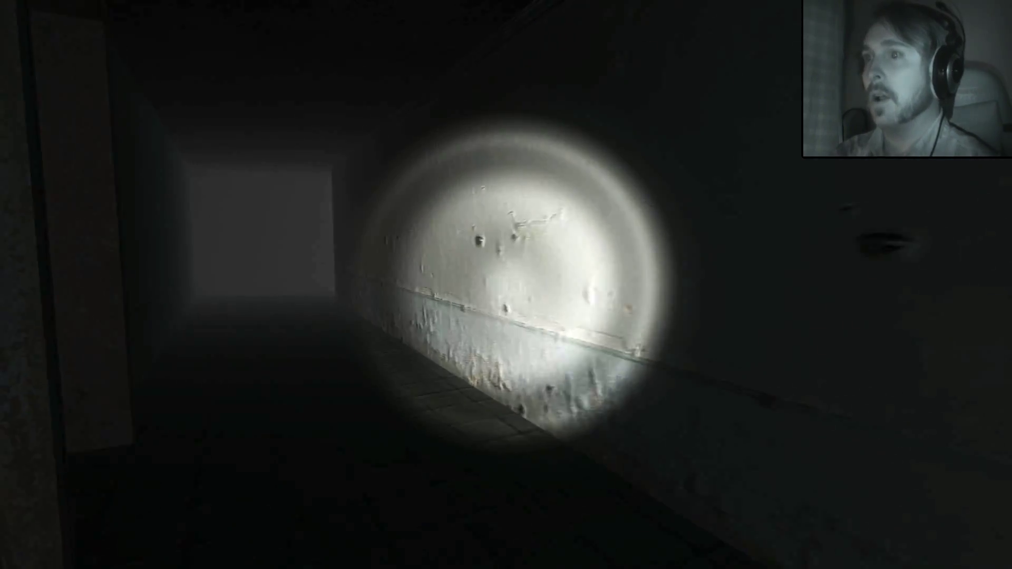
{"action": "key", "text": "w"}
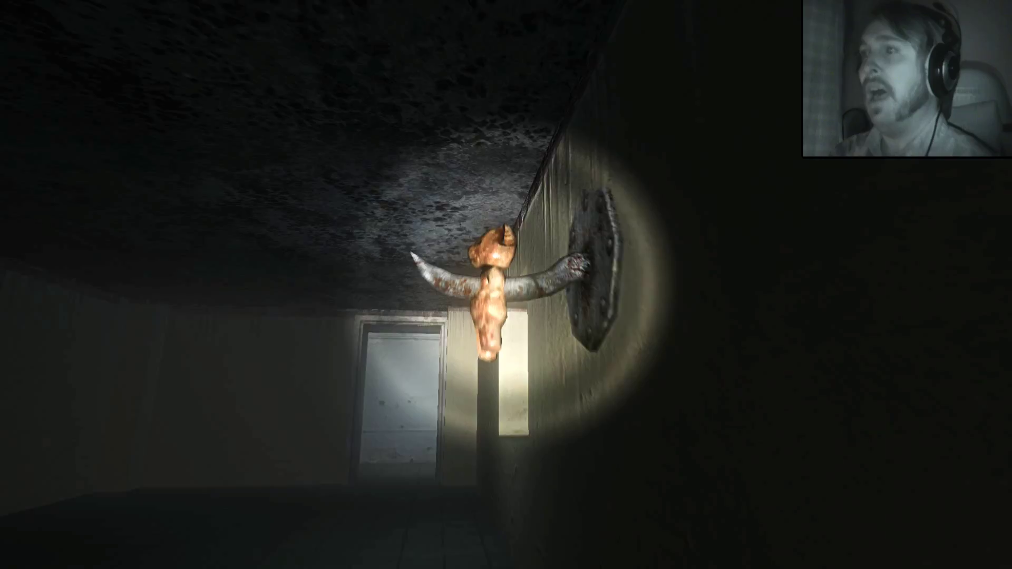
{"action": "left_click", "coordinate": [645, 209]}
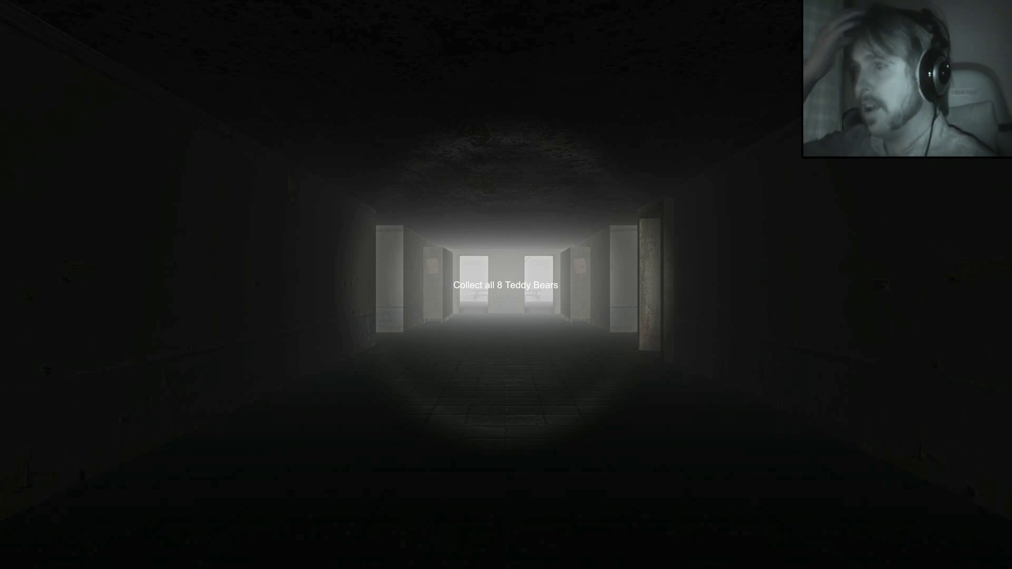
{"action": "left_click_drag", "start_coordinate": [506, 285], "coordinate": [712, 285]}
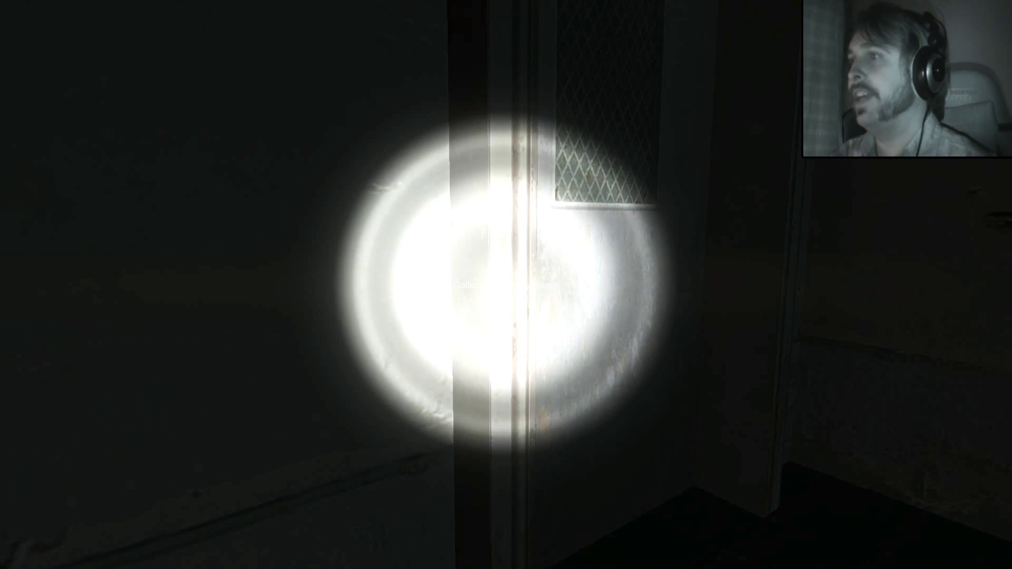
{"action": "key", "text": "w"}
{"action": "key", "text": "w"}
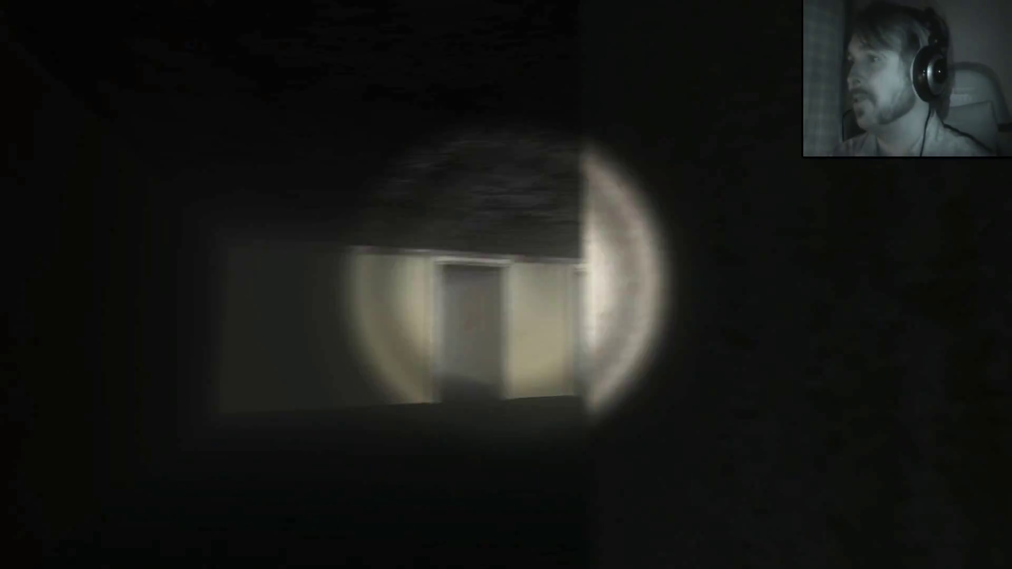
{"action": "key", "text": "w"}
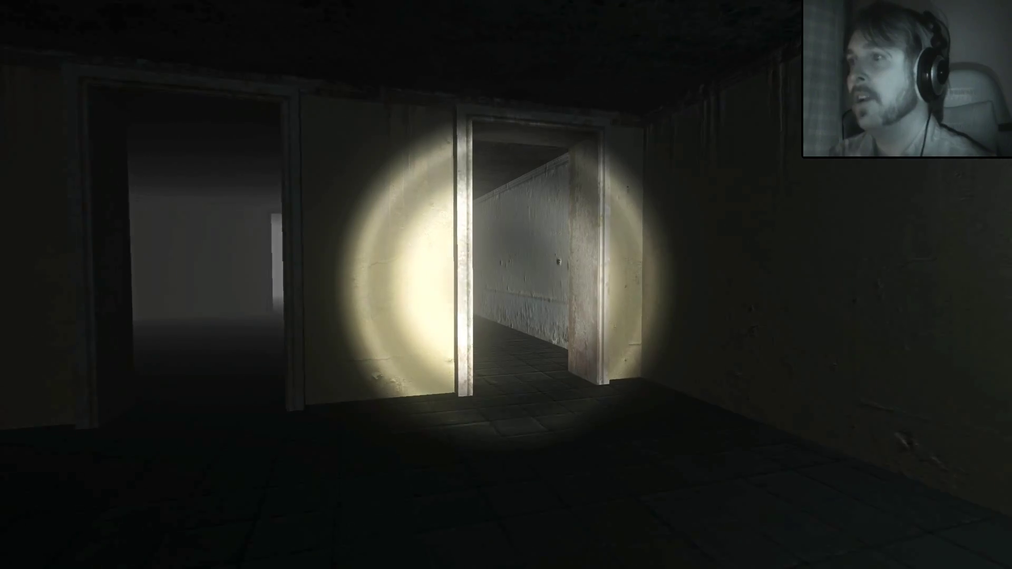
{"action": "key", "text": "w"}
{"action": "key", "text": "w"}
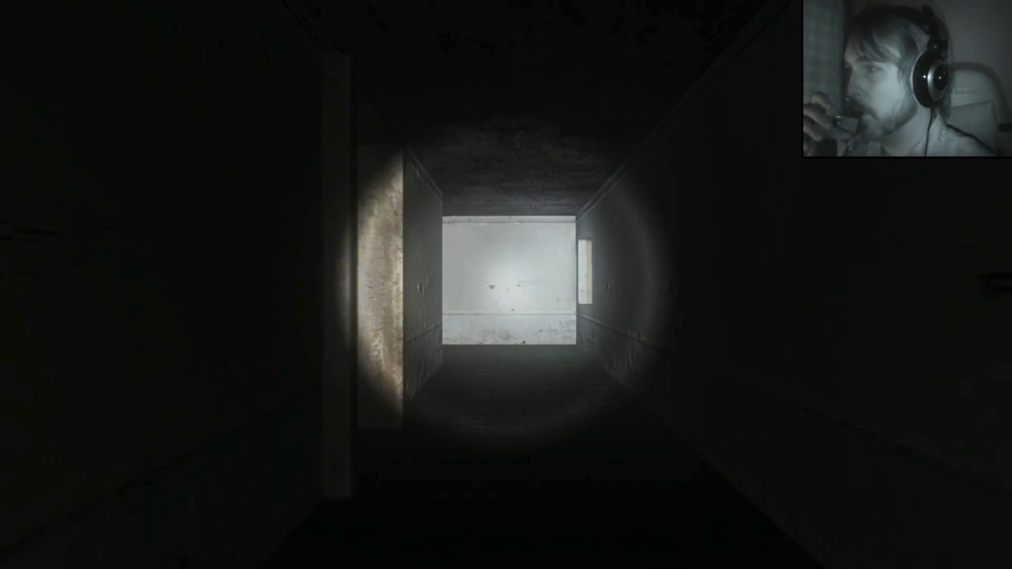
{"action": "key", "text": "w"}
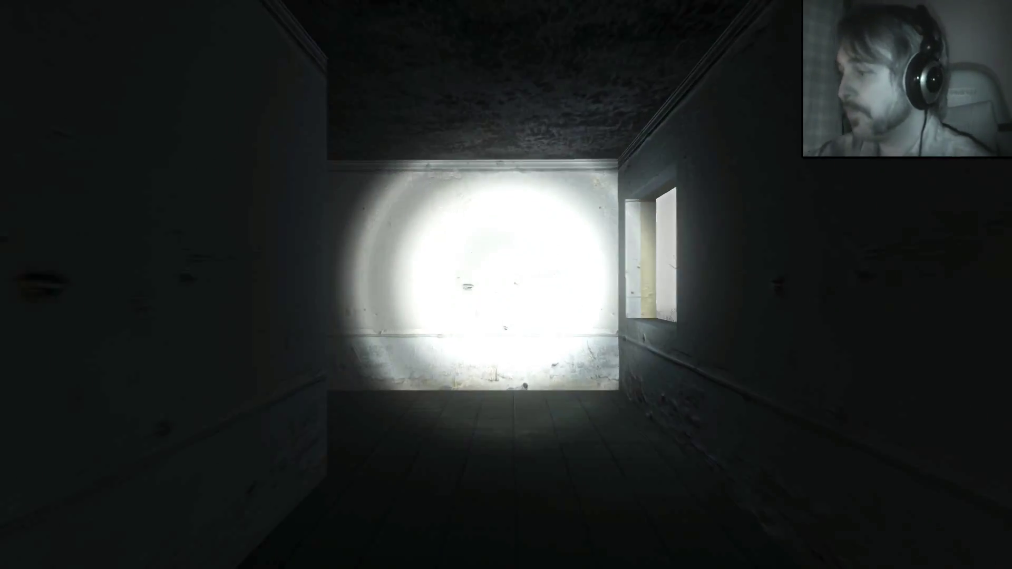
{"action": "key", "text": "w"}
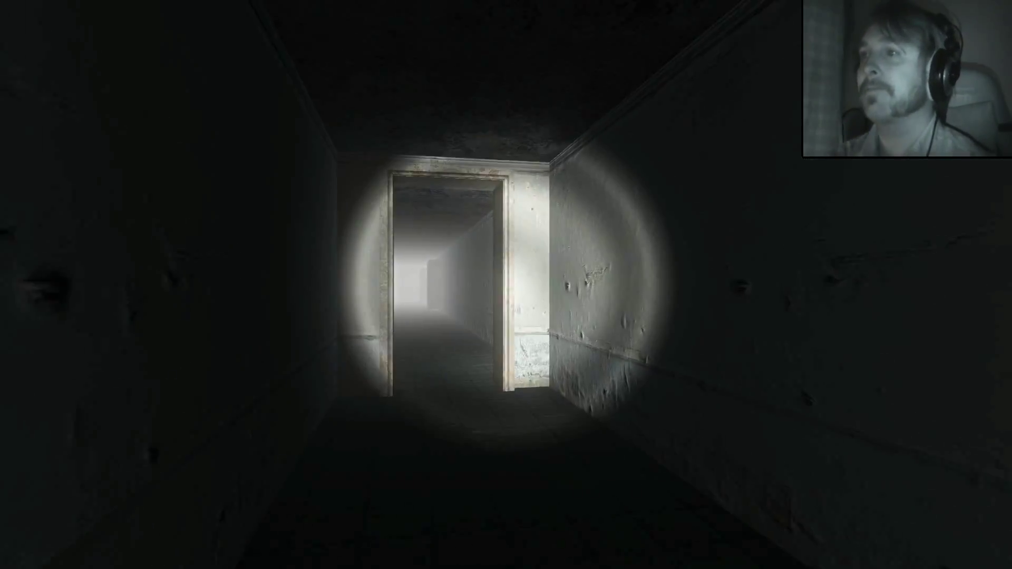
{"action": "key", "text": "w"}
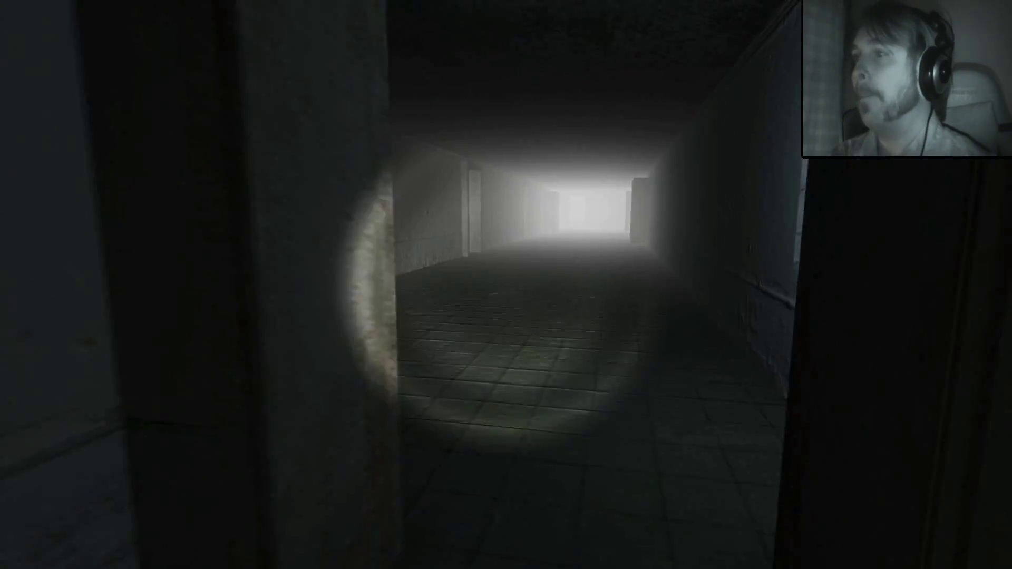
{"action": "key", "text": "w"}
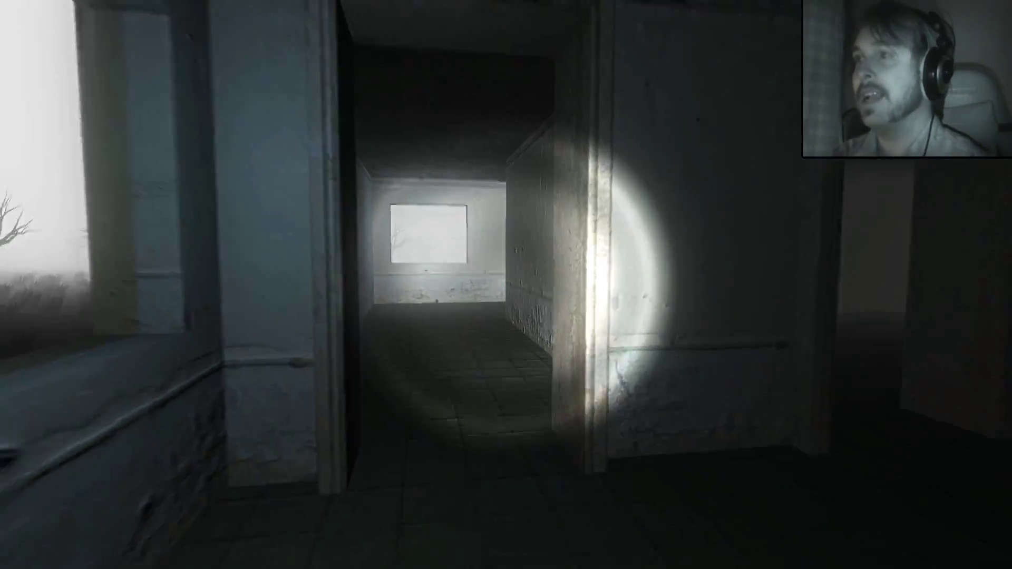
{"action": "key", "text": "w"}
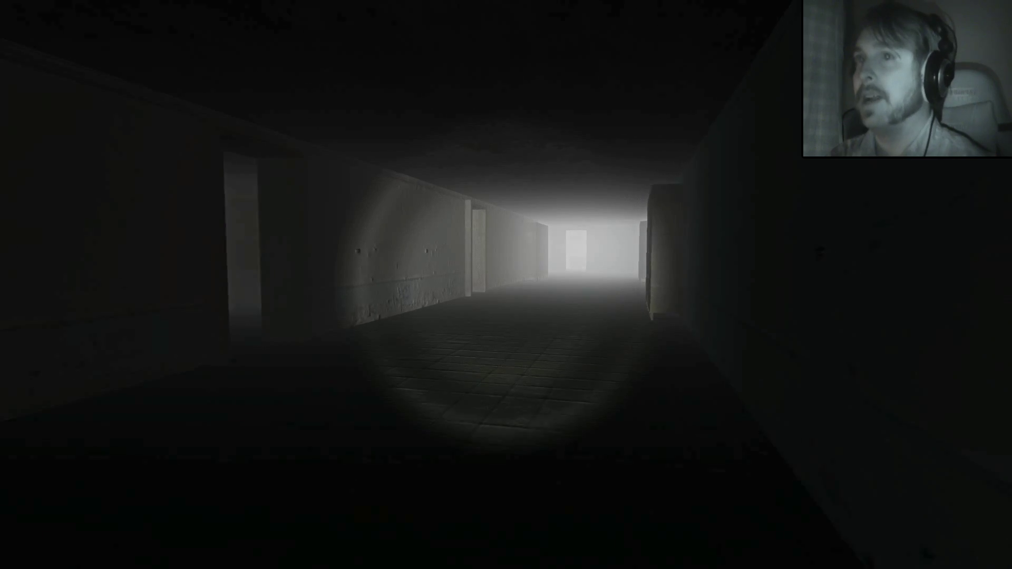
{"action": "key", "text": "w"}
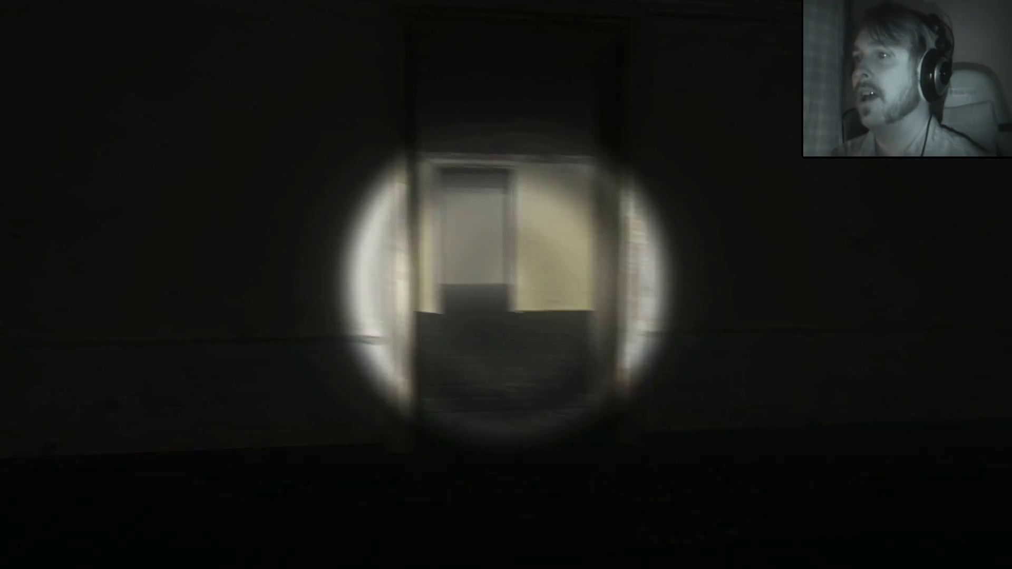
{"action": "key", "text": "w"}
{"action": "key", "text": "w"}
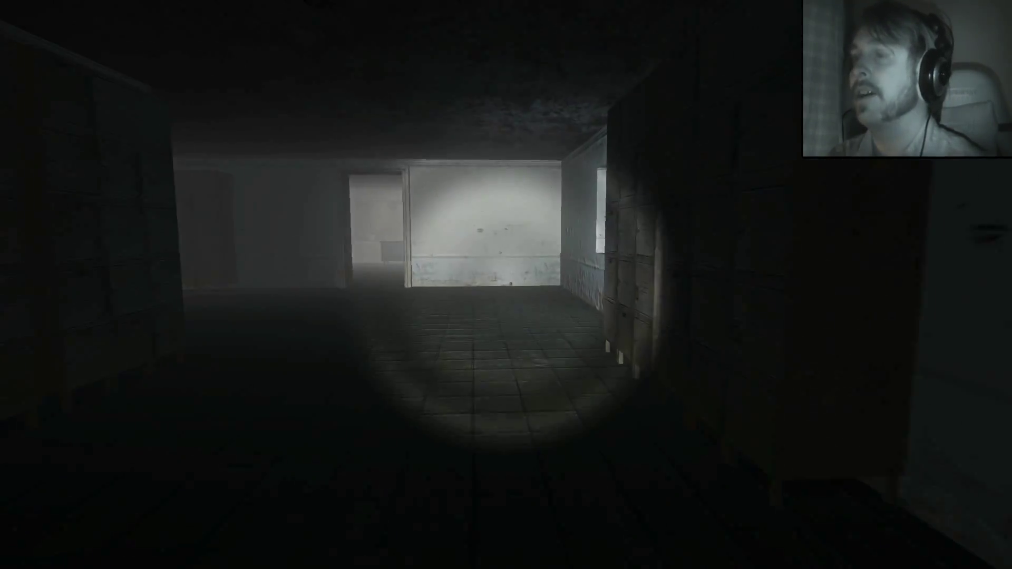
{"action": "key", "text": "w"}
{"action": "key", "text": "w"}
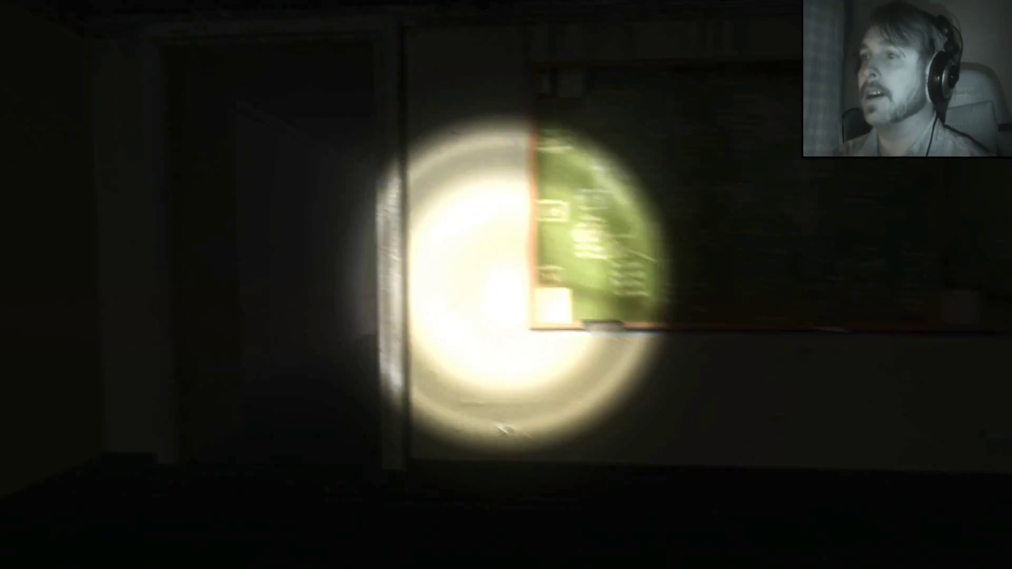
{"action": "key", "text": "w"}
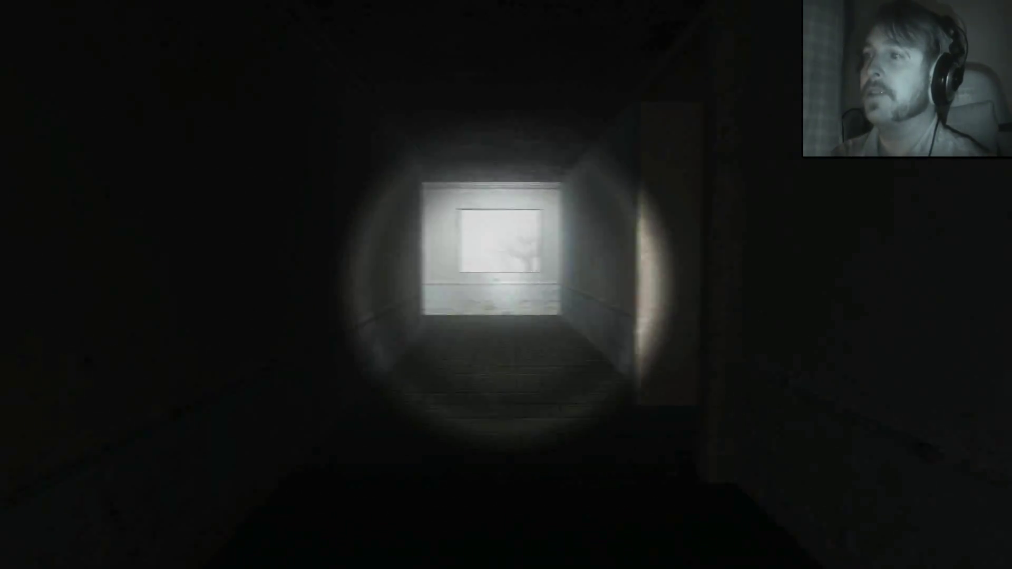
{"action": "key", "text": "w"}
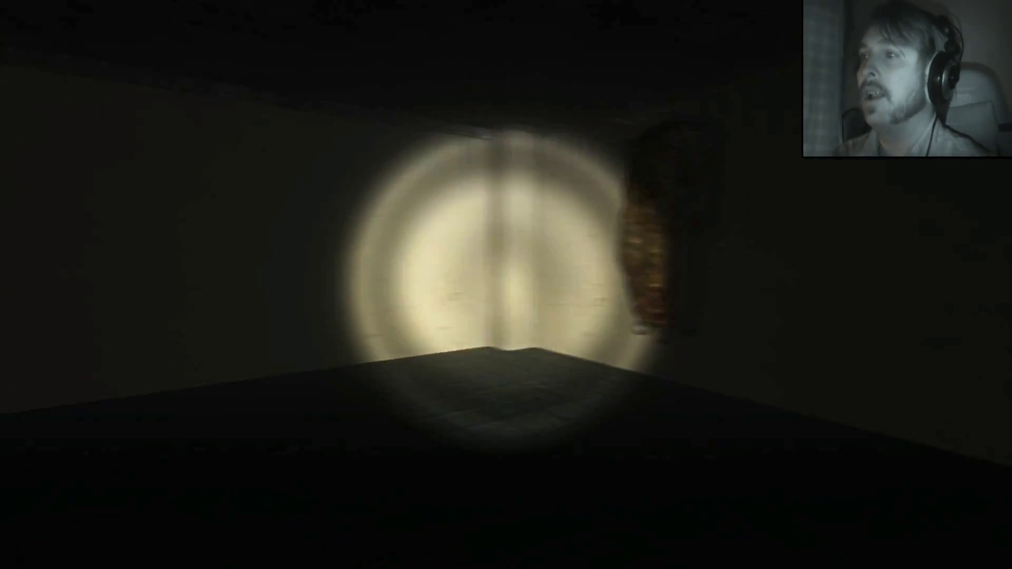
{"action": "key", "text": "w"}
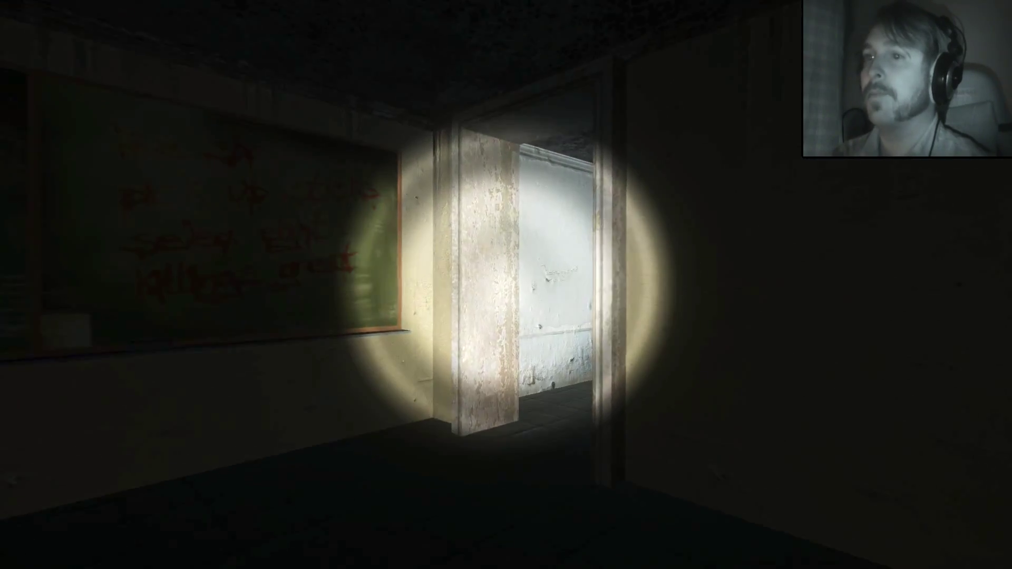
{"action": "key", "text": "w"}
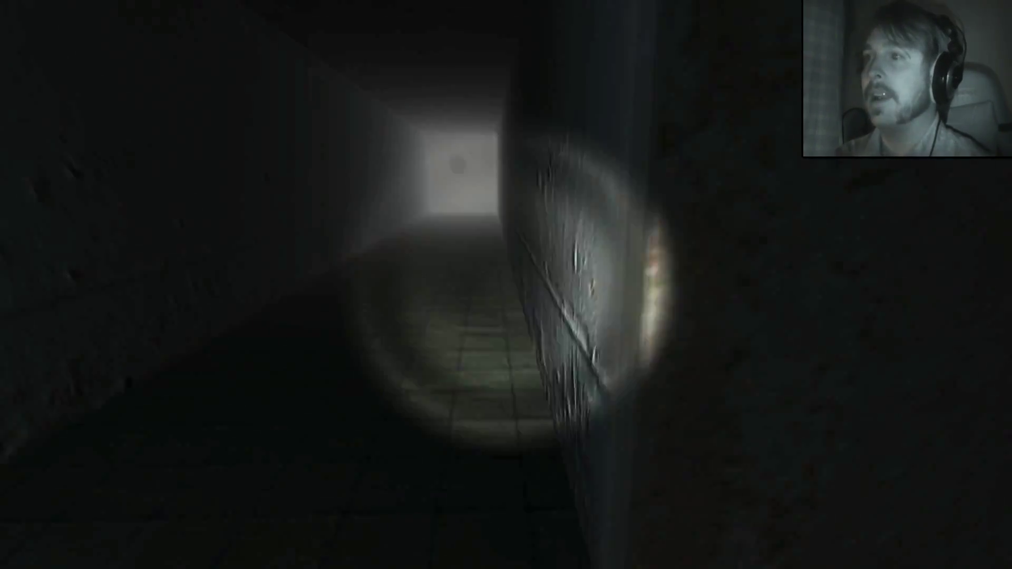
{"action": "key", "text": "w"}
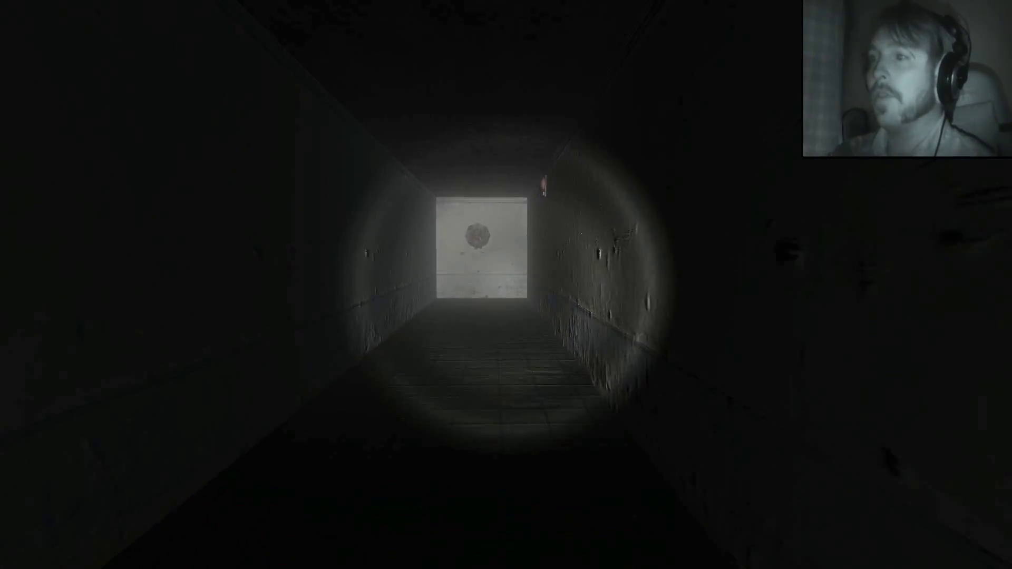
{"action": "key", "text": "w"}
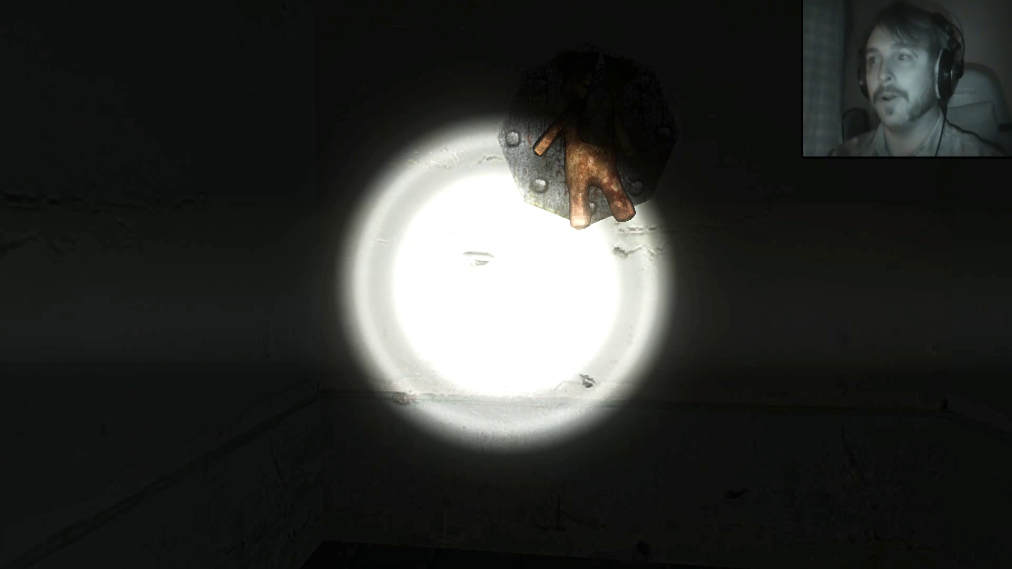
{"action": "key", "text": "w"}
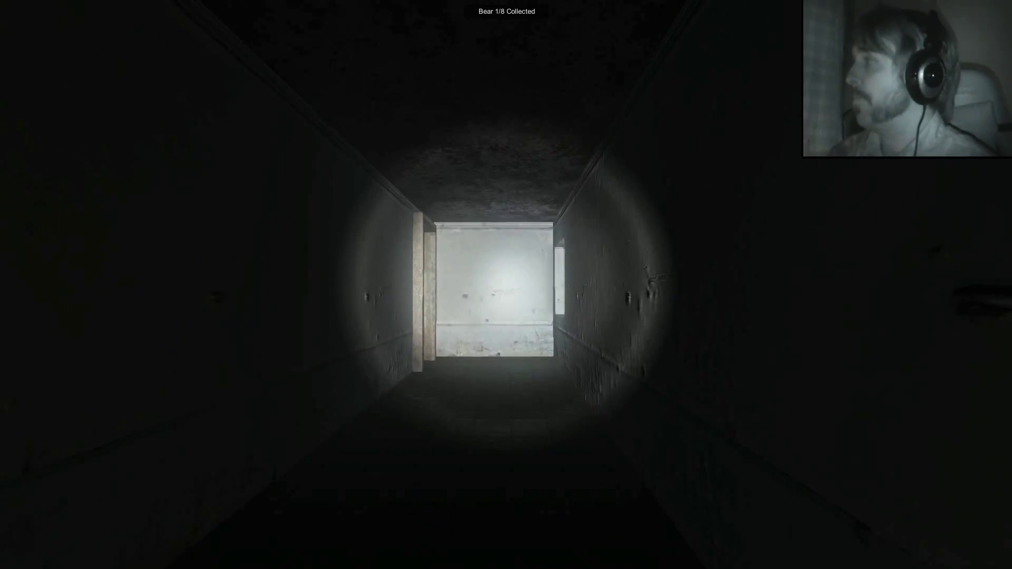
{"action": "key", "text": "w"}
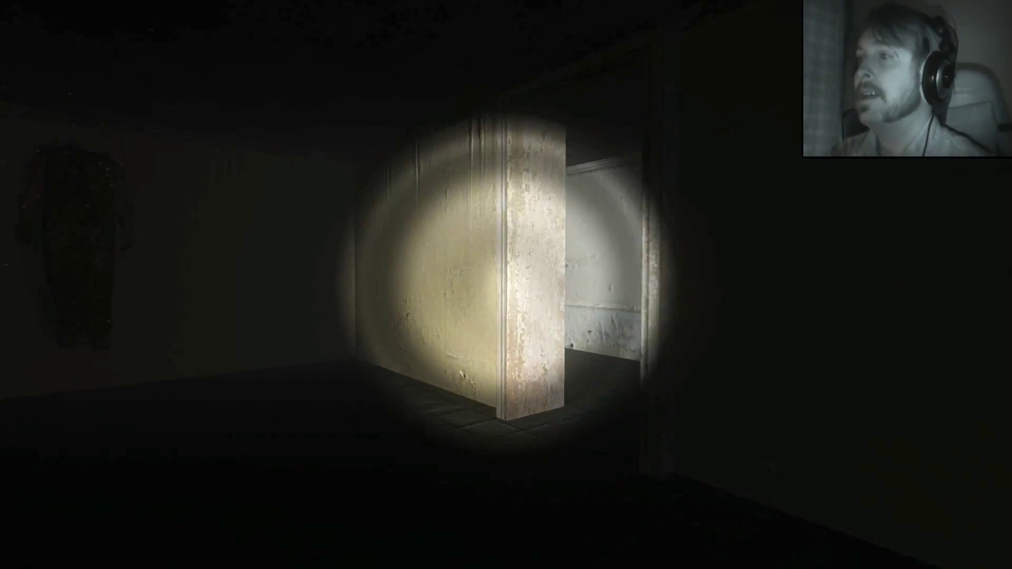
{"action": "key", "text": "w"}
{"action": "key", "text": "w"}
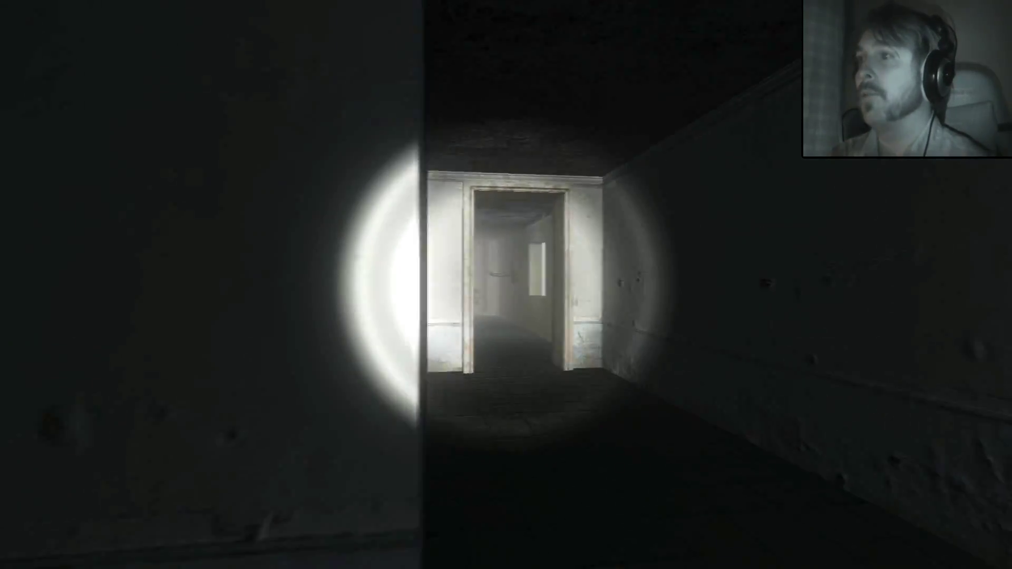
{"action": "key", "text": "w"}
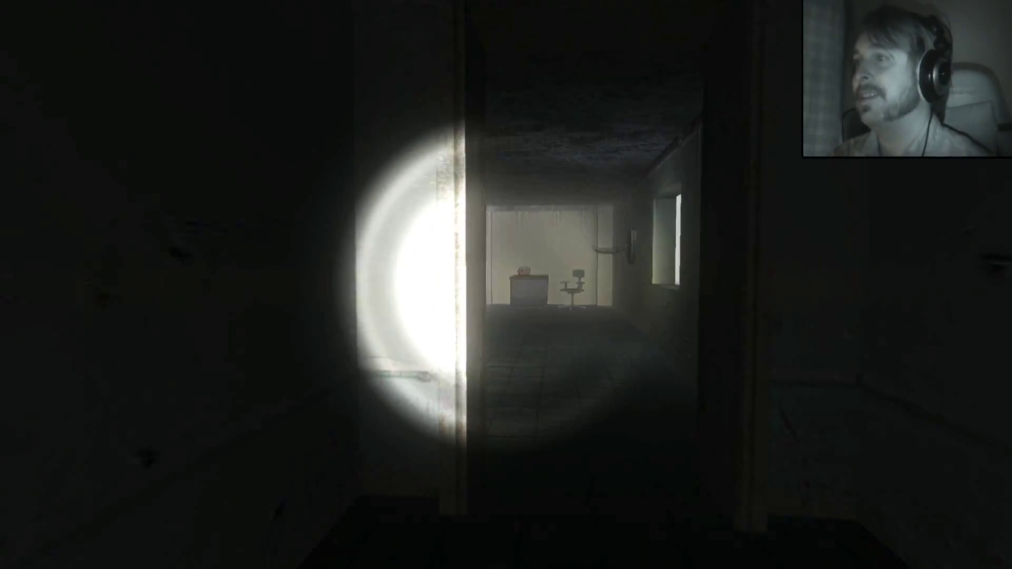
{"action": "key", "text": "w"}
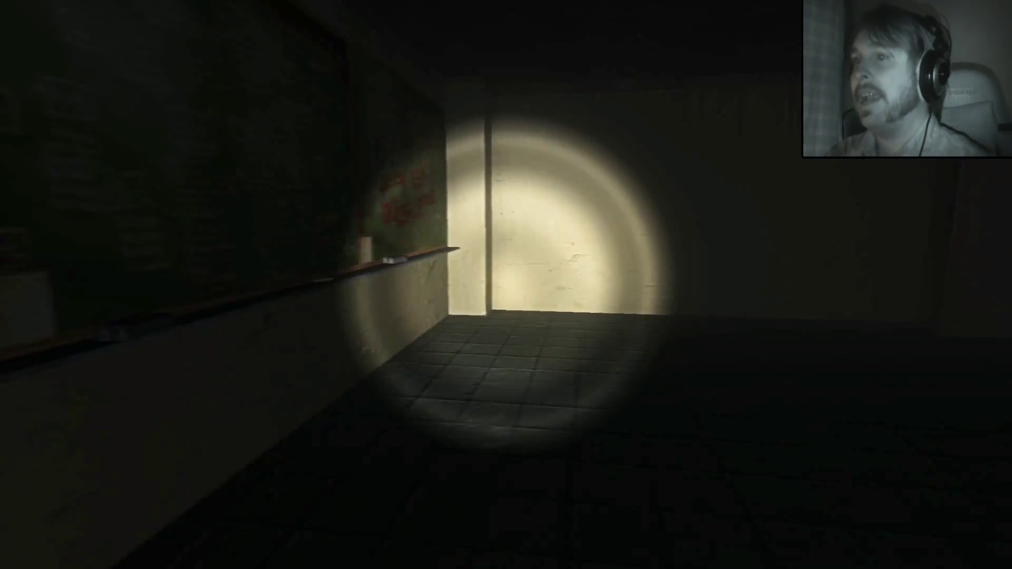
{"action": "key", "text": "w"}
{"action": "key", "text": "w"}
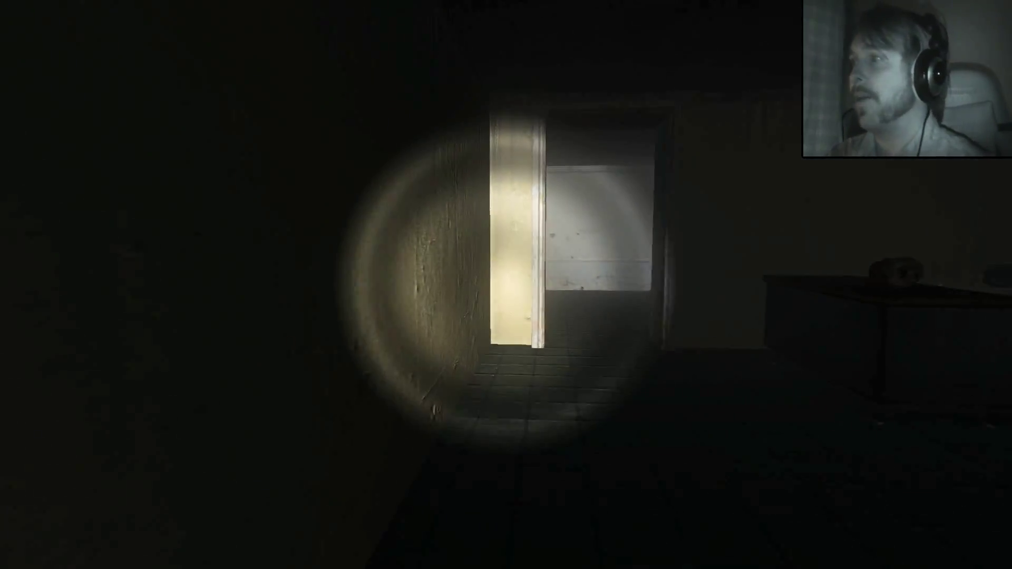
{"action": "key", "text": "w"}
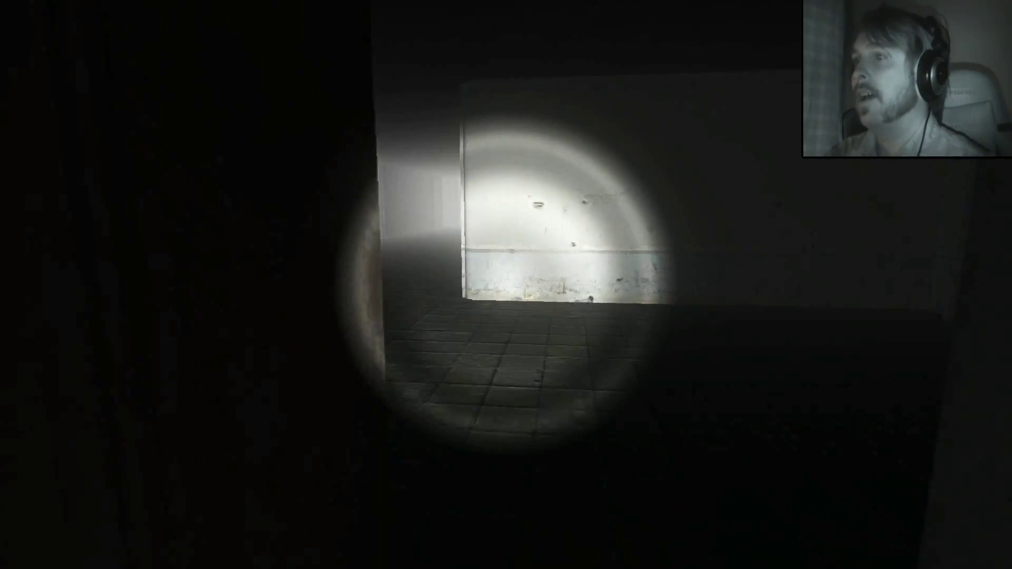
{"action": "key", "text": "w"}
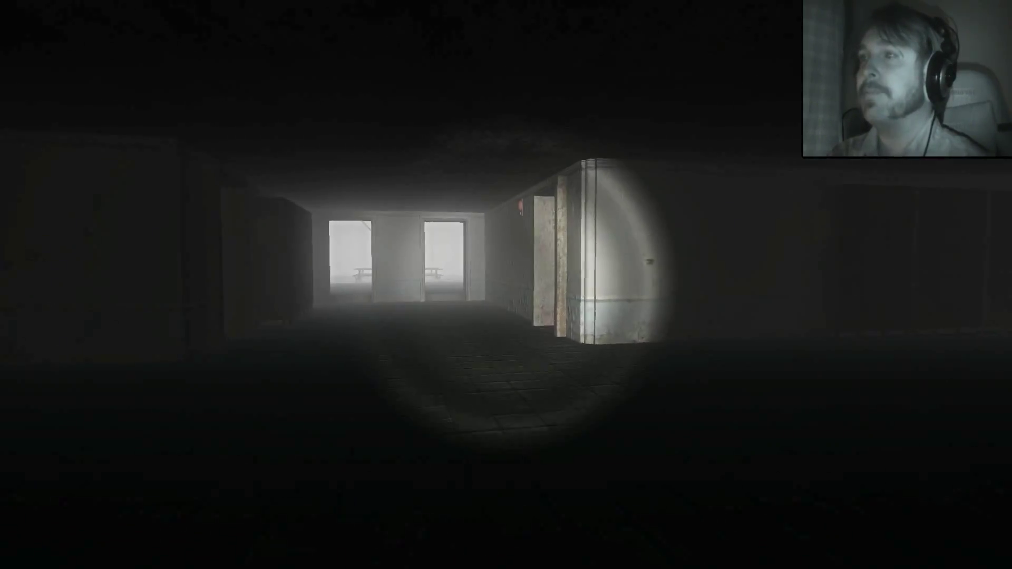
{"action": "key", "text": "w"}
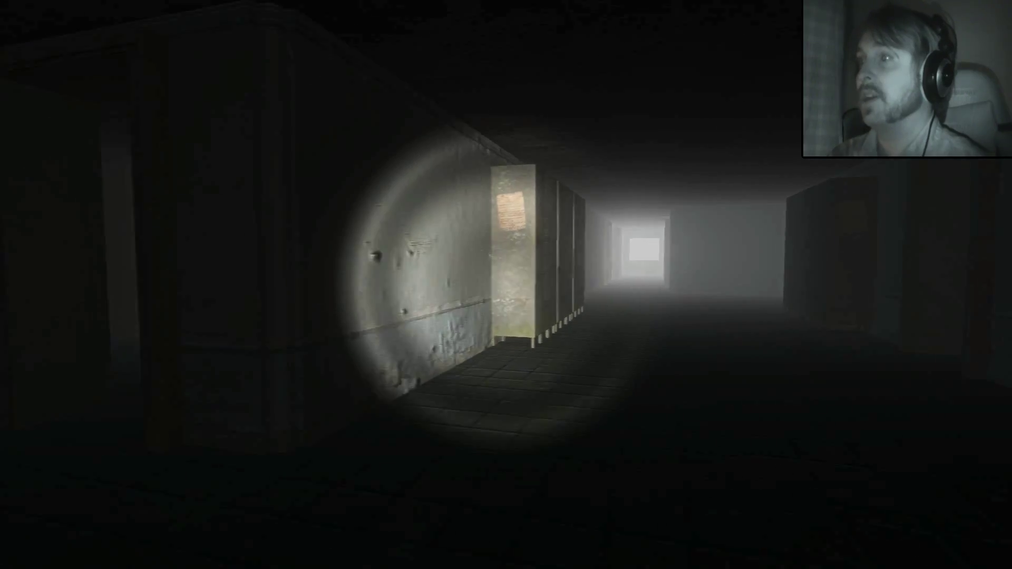
{"action": "key", "text": "w"}
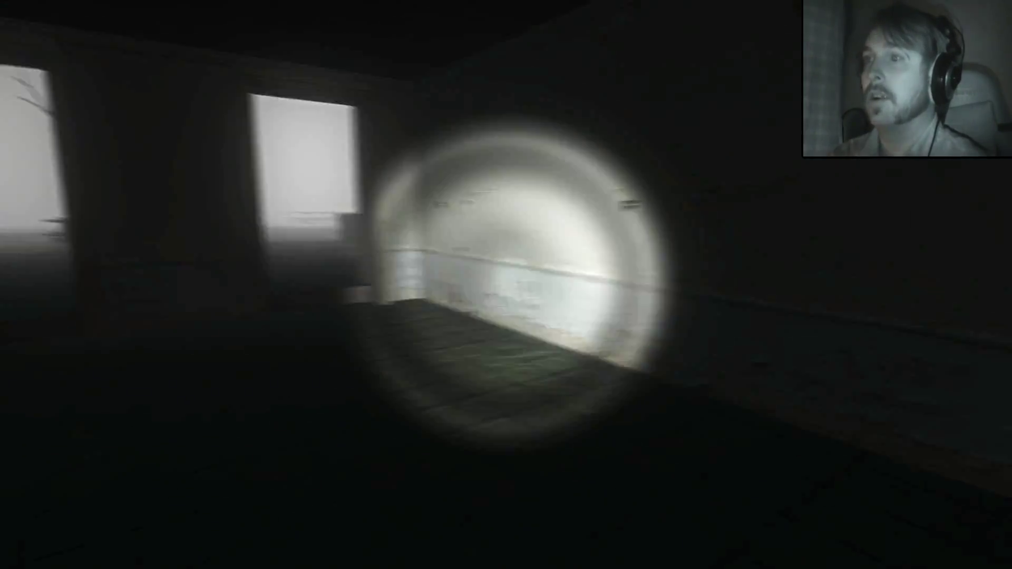
{"action": "key", "text": "w"}
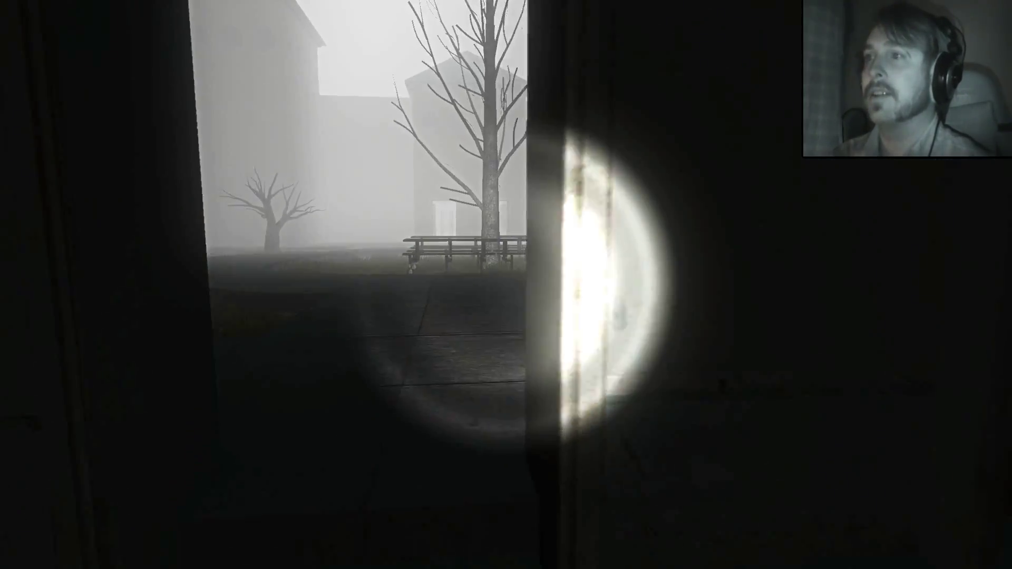
{"action": "key", "text": "w"}
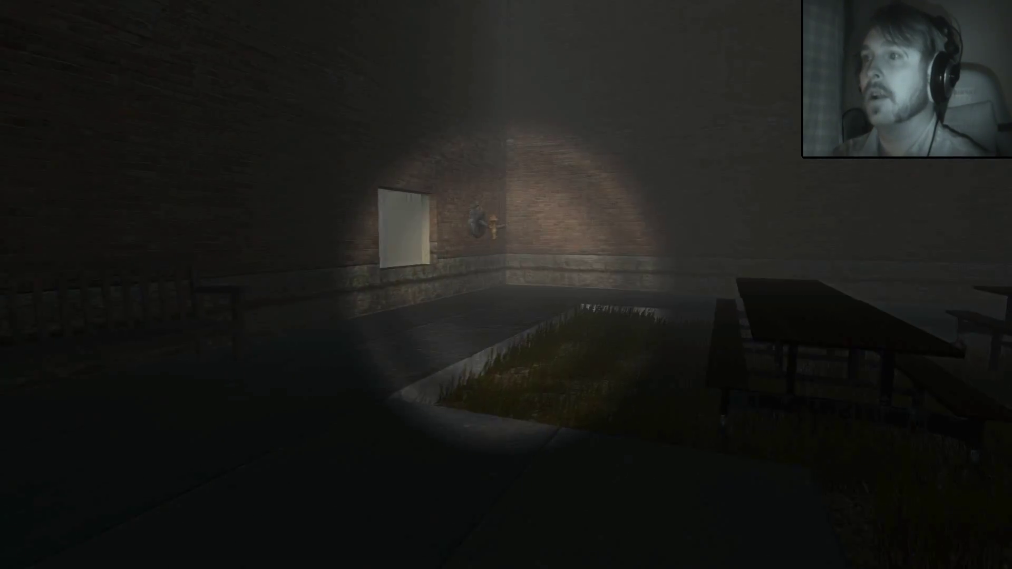
{"action": "key", "text": "w"}
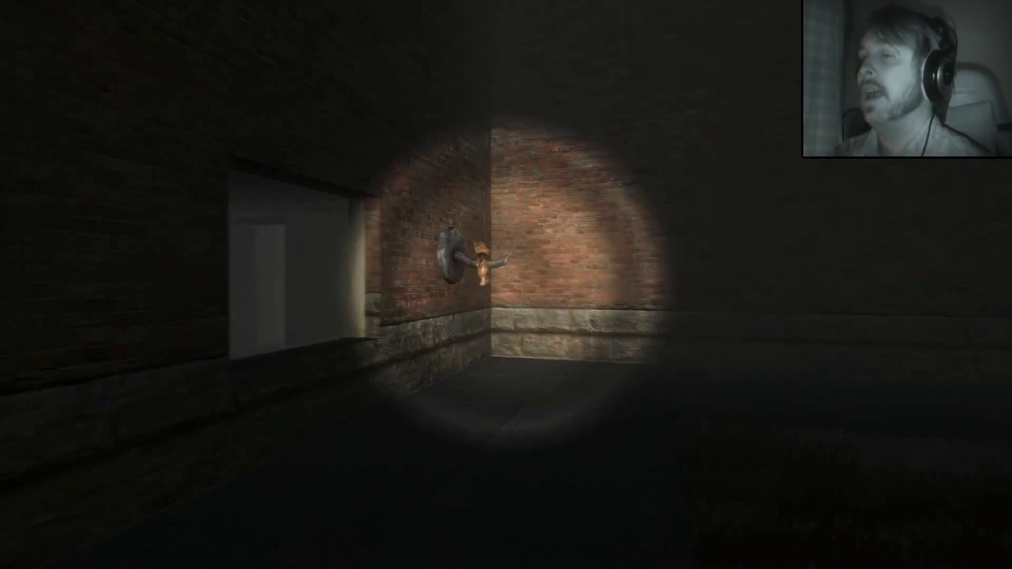
{"action": "key", "text": "w"}
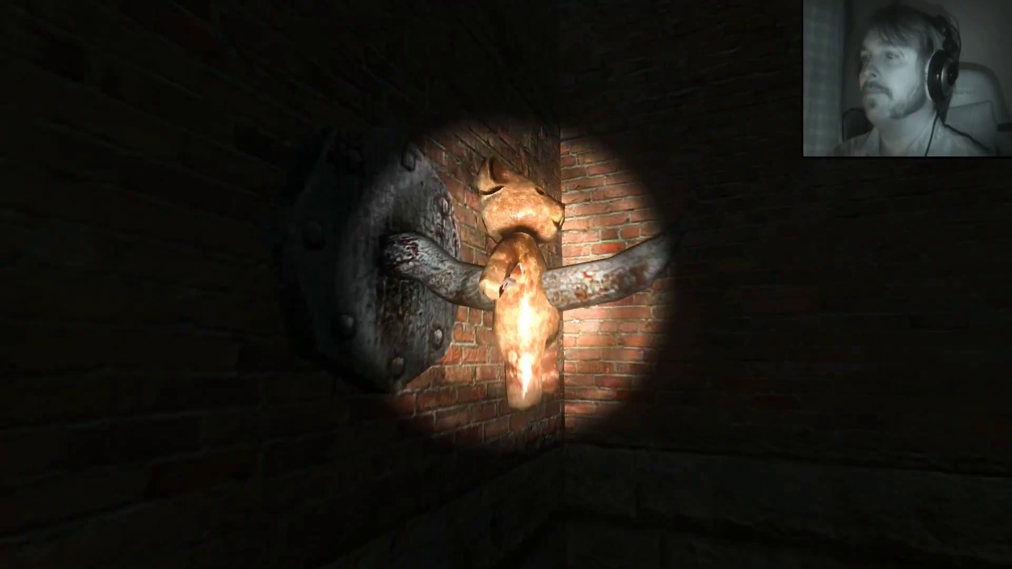
{"action": "left_click", "coordinate": [507, 285]}
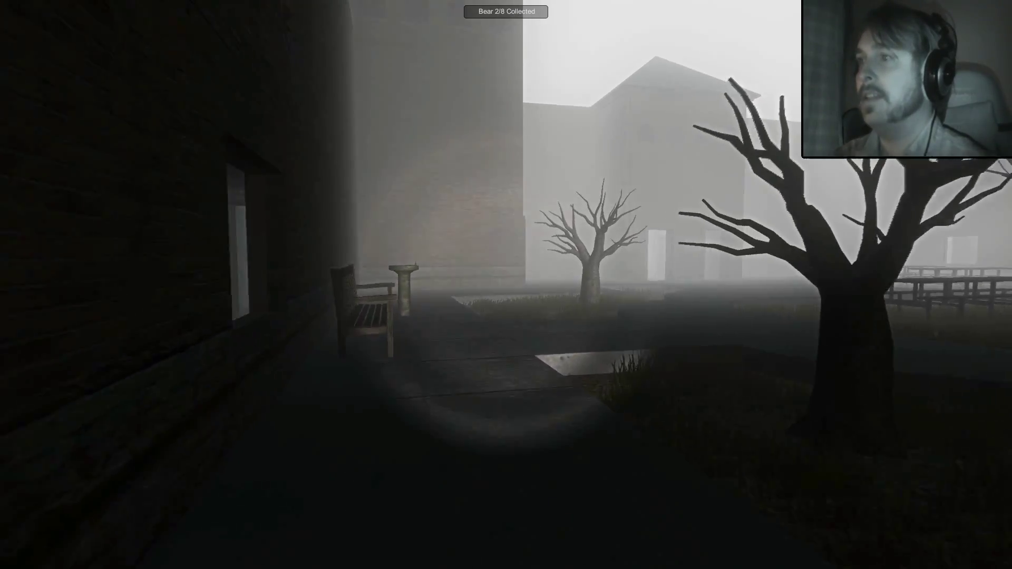
{"action": "key", "text": "w"}
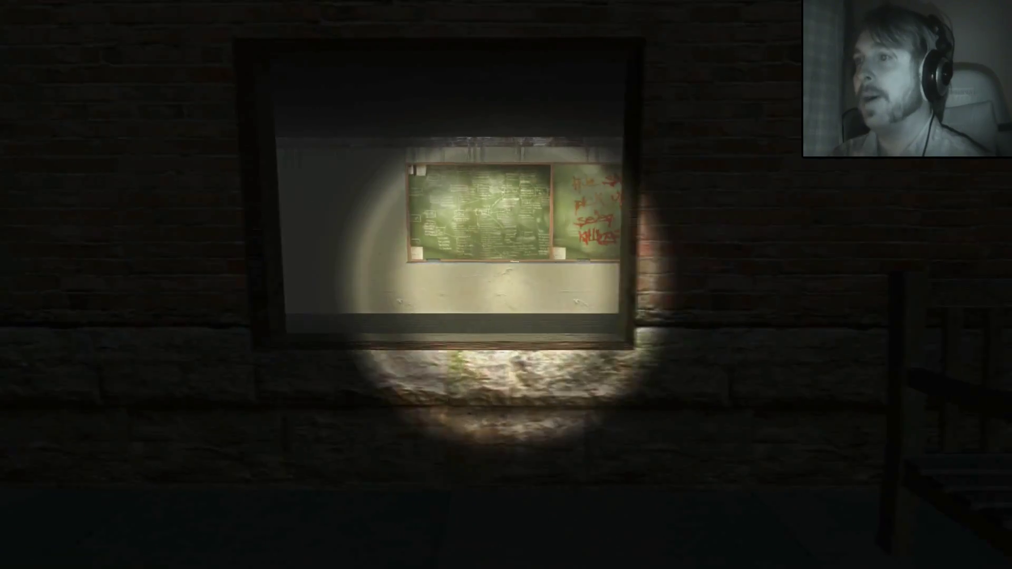
{"action": "key", "text": "w"}
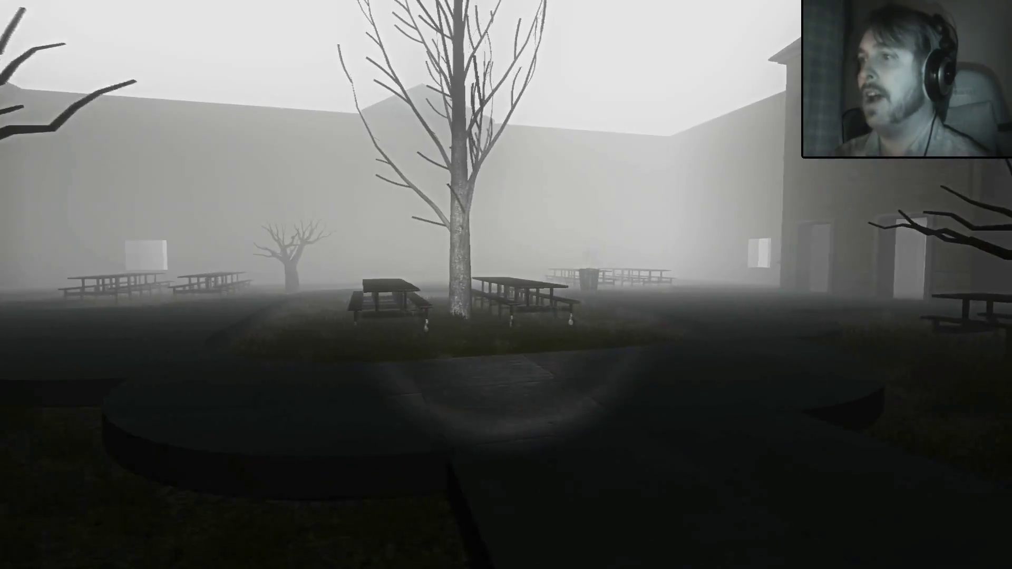
{"action": "key", "text": "w"}
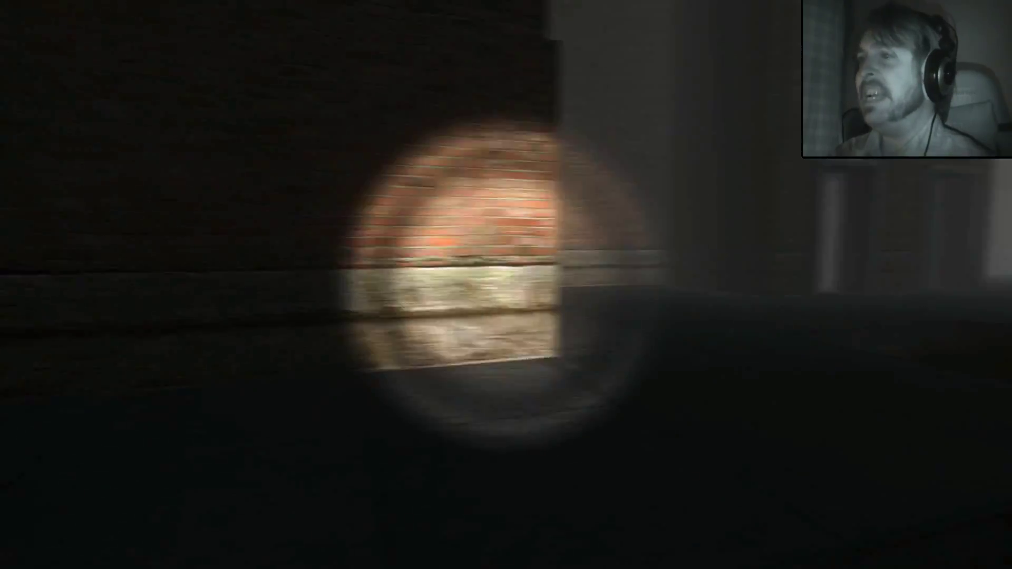
{"action": "key", "text": "w"}
{"action": "key", "text": "w"}
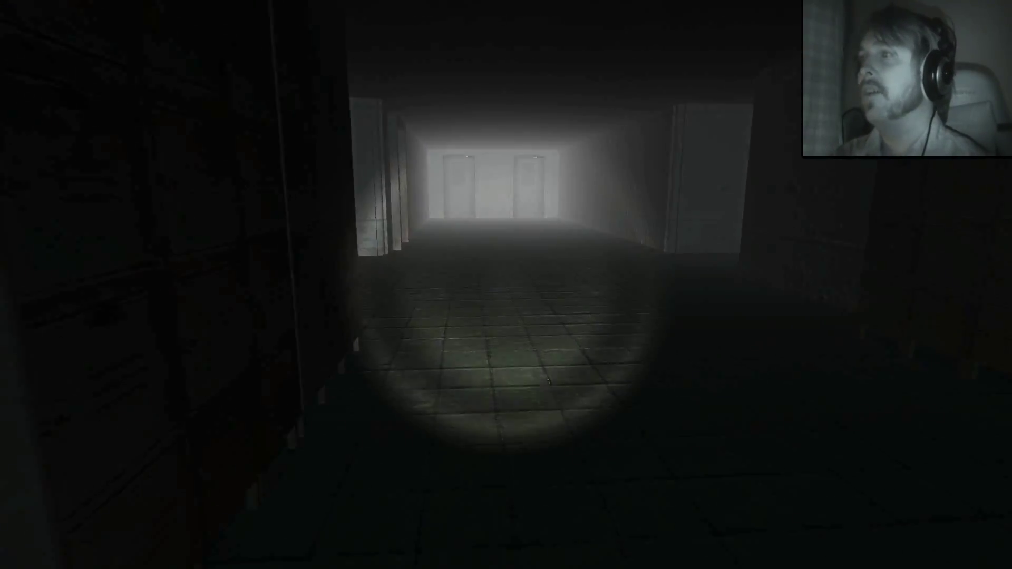
{"action": "key", "text": "w"}
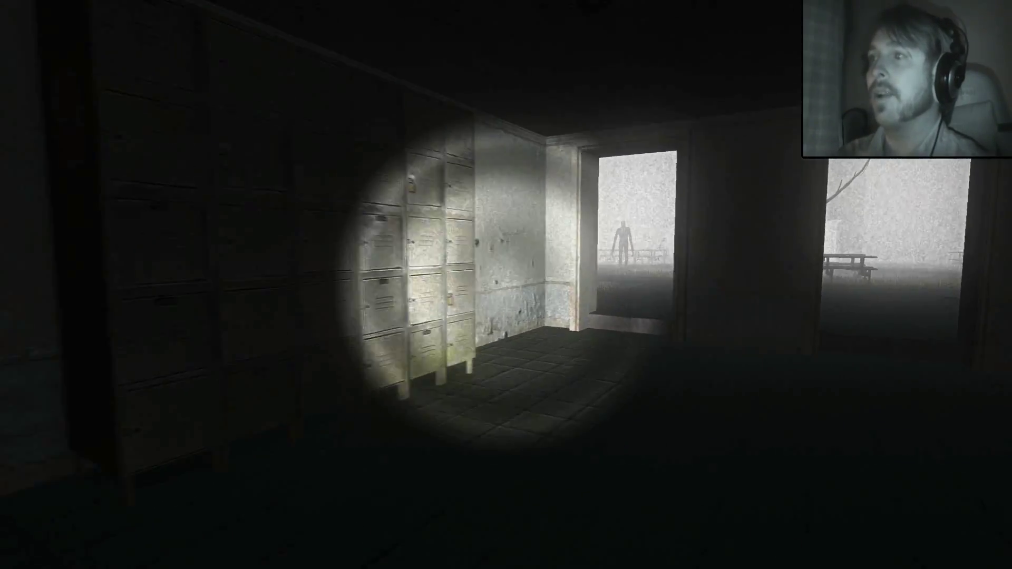
{"action": "key", "text": "w"}
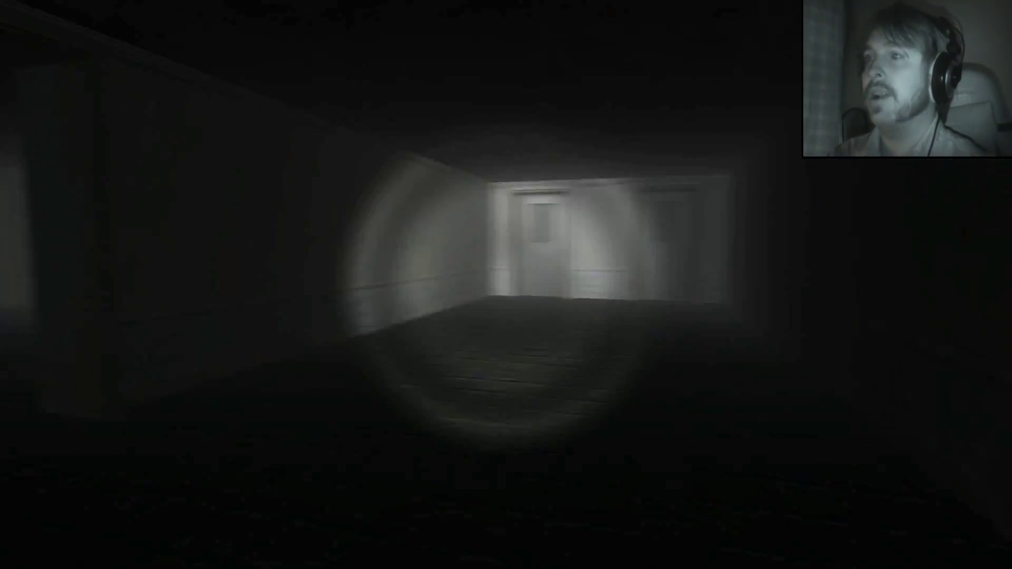
{"action": "key", "text": "w"}
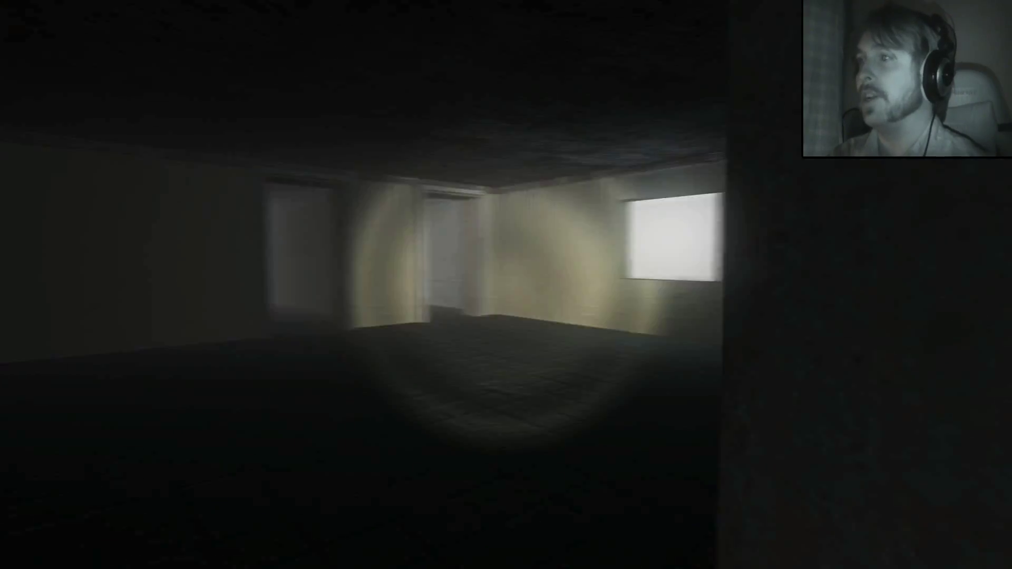
{"action": "key", "text": "w"}
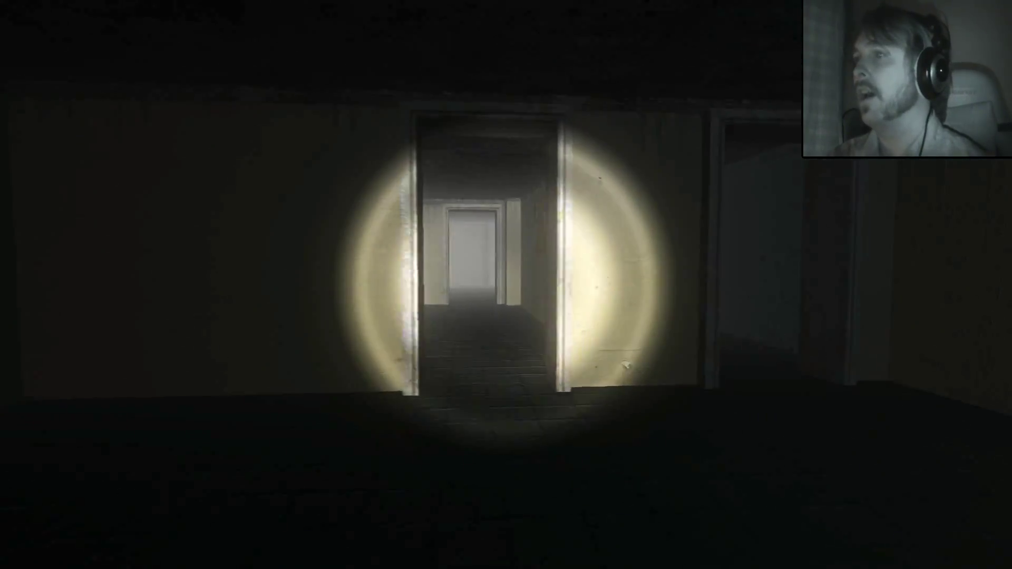
{"action": "key", "text": "w"}
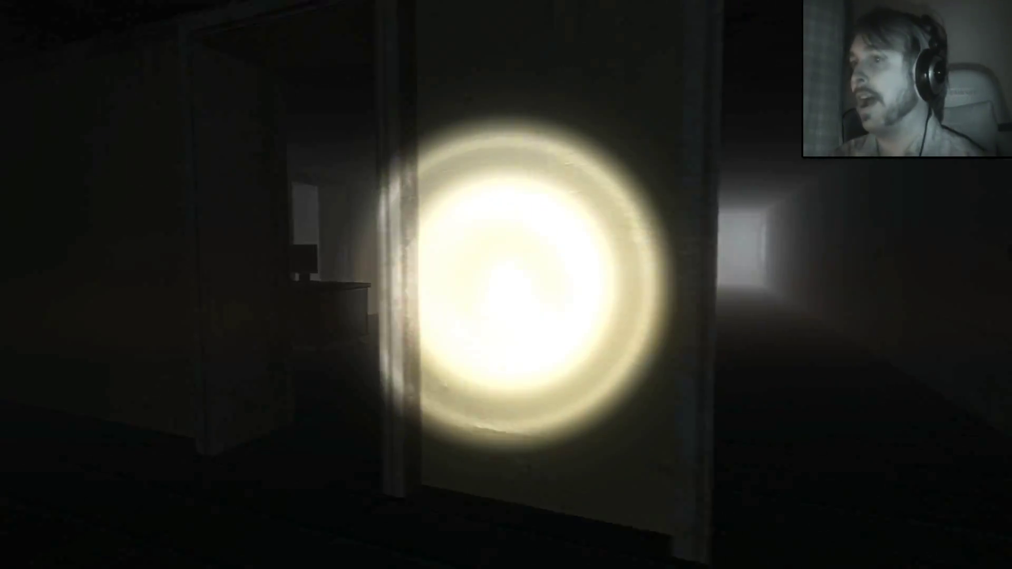
{"action": "key", "text": "w"}
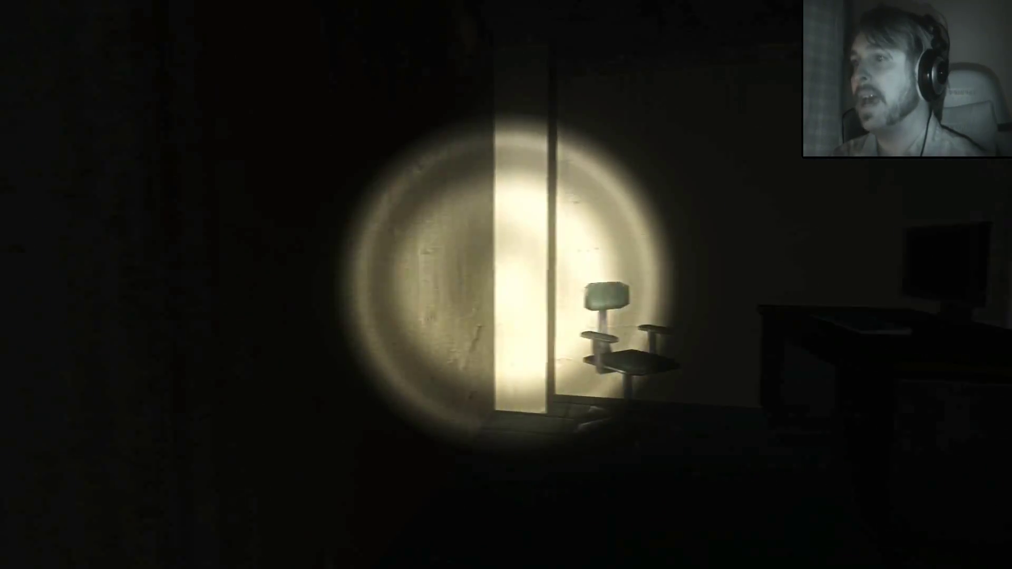
{"action": "key", "text": "w"}
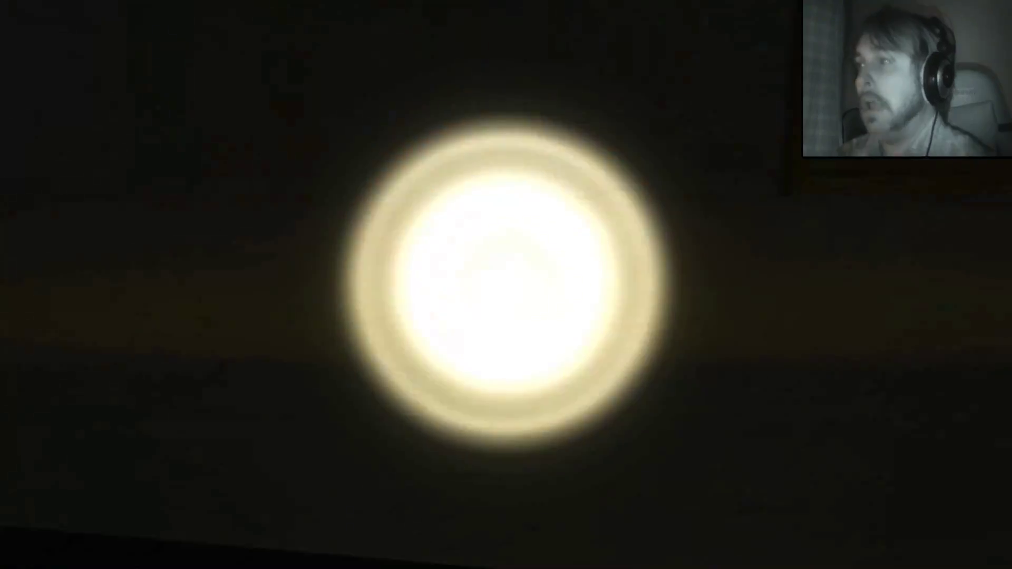
{"action": "key", "text": "w"}
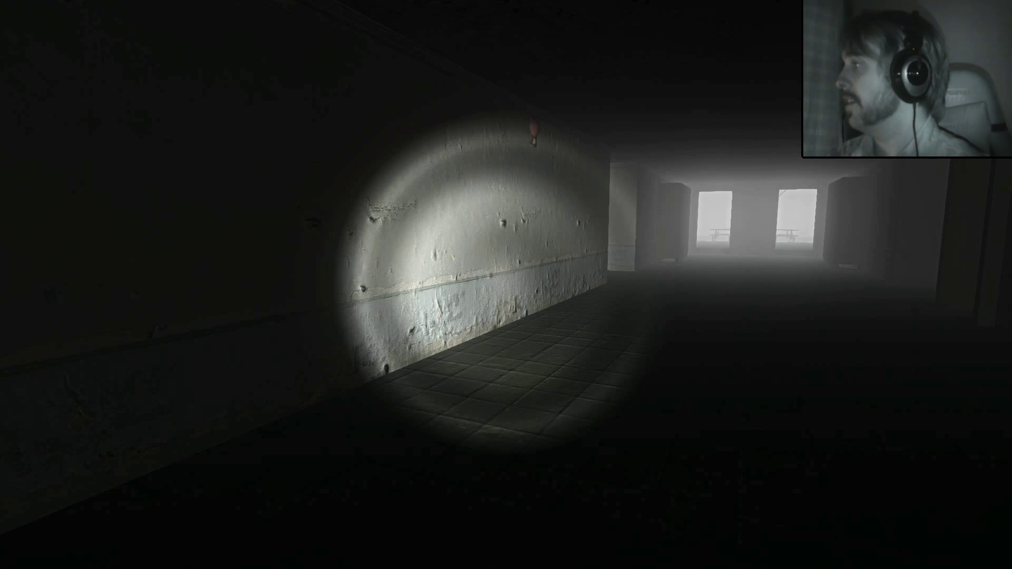
{"action": "left_click_drag", "start_coordinate": [507, 284], "coordinate": [507, 285]}
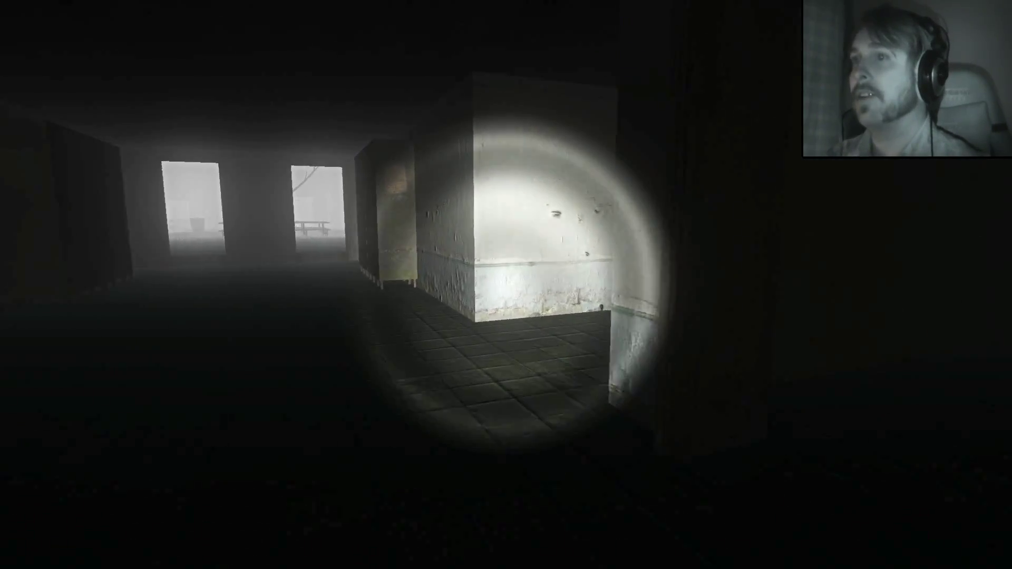
{"action": "key", "text": "w"}
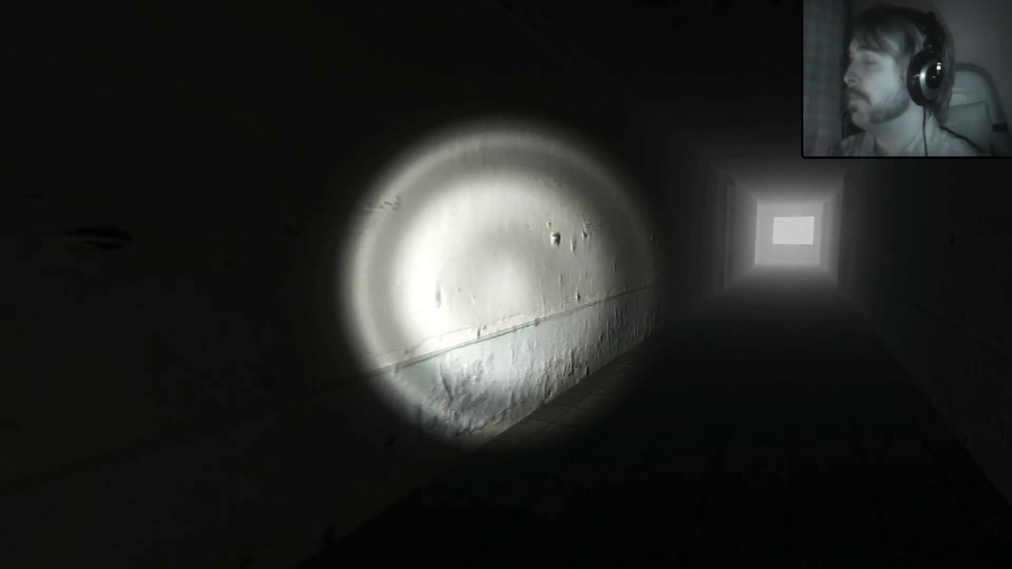
{"action": "key", "text": "w"}
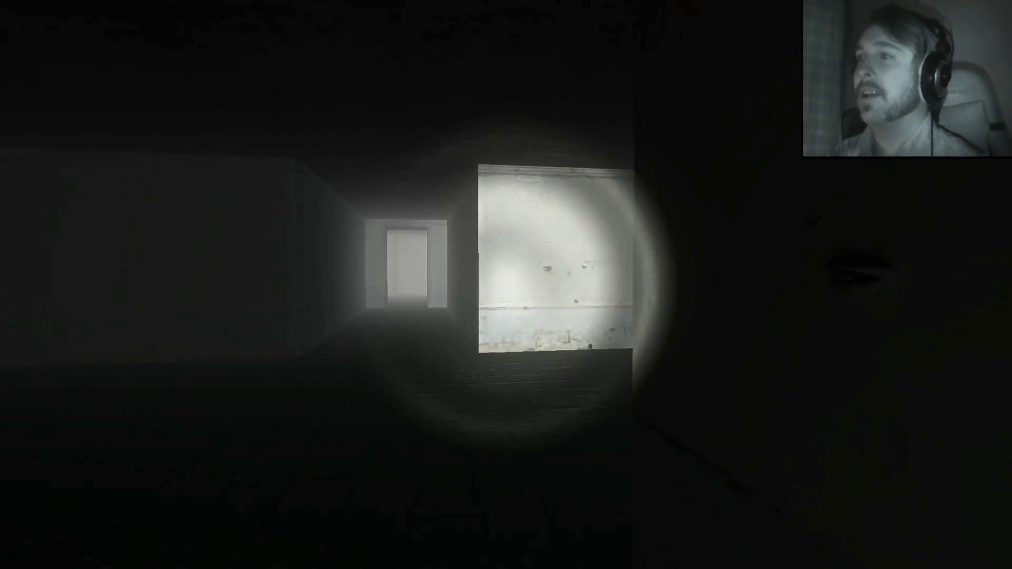
{"action": "key", "text": "w"}
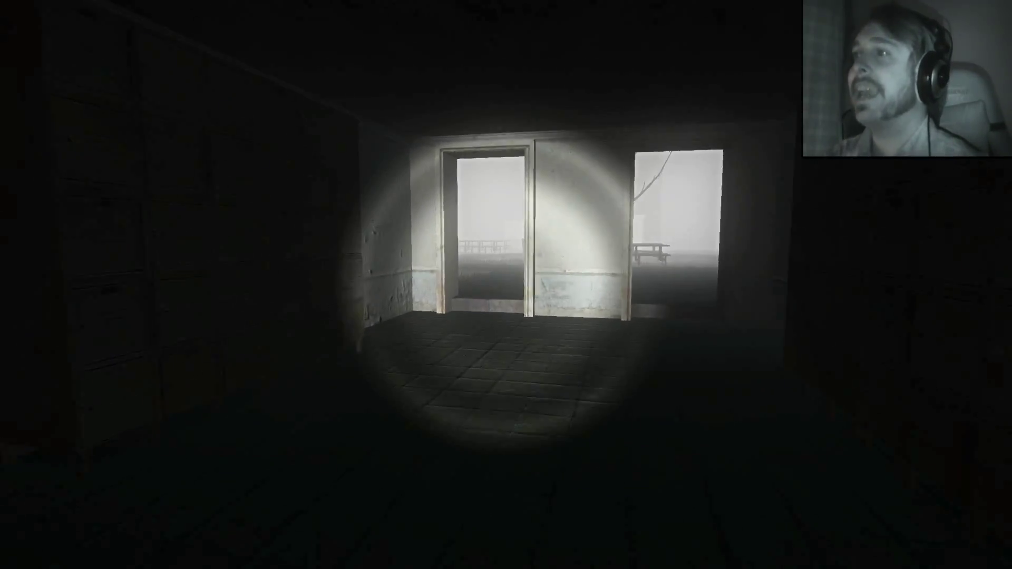
{"action": "key", "text": "w"}
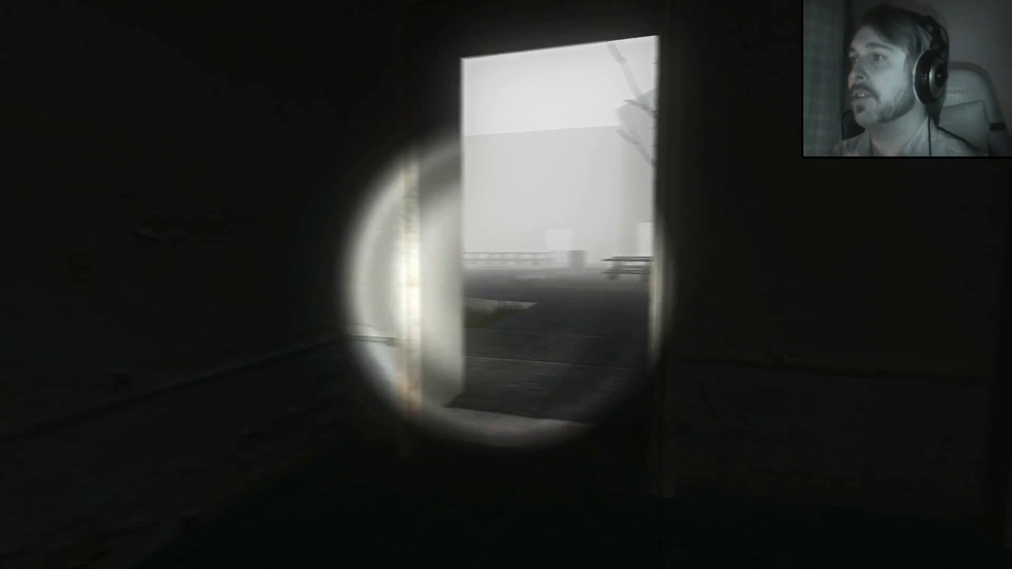
{"action": "key", "text": "w"}
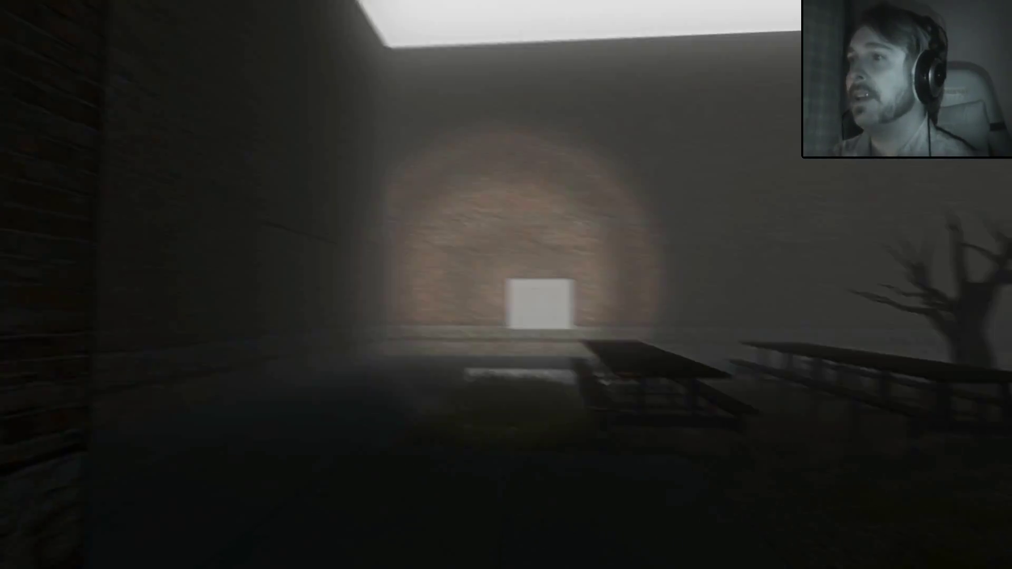
{"action": "key", "text": "w"}
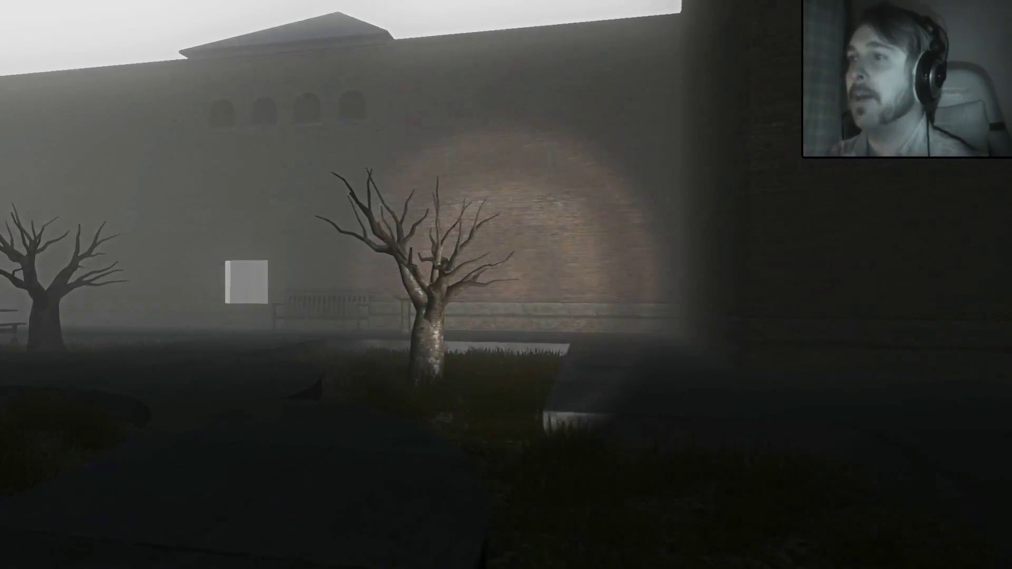
{"action": "key", "text": "w"}
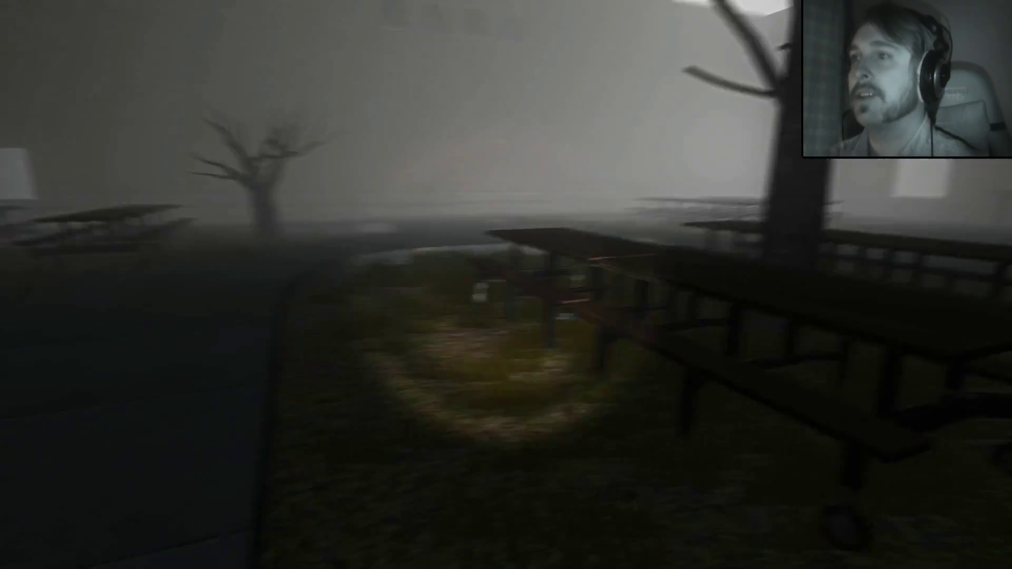
{"action": "key", "text": "w"}
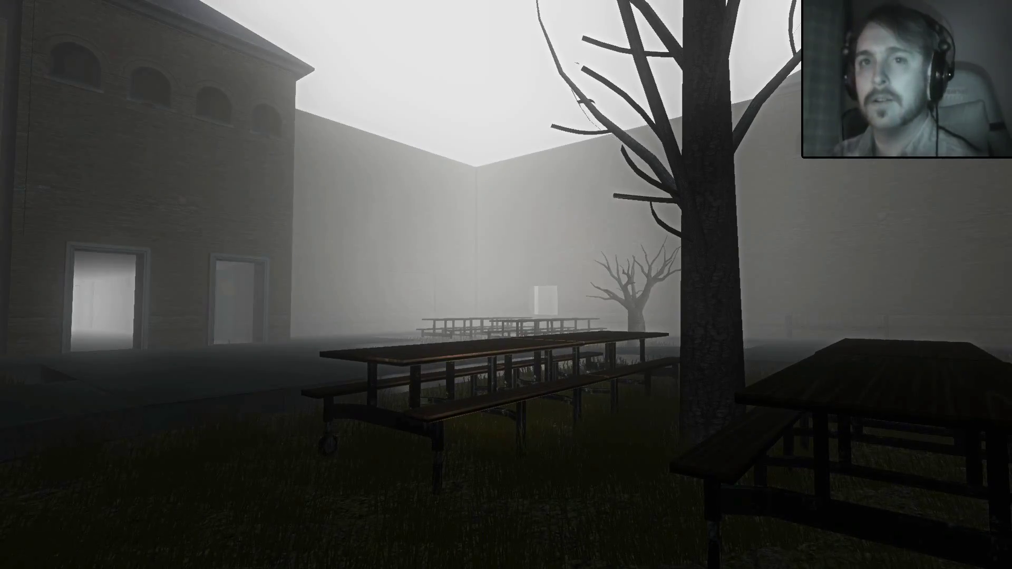
{"action": "key", "text": "w"}
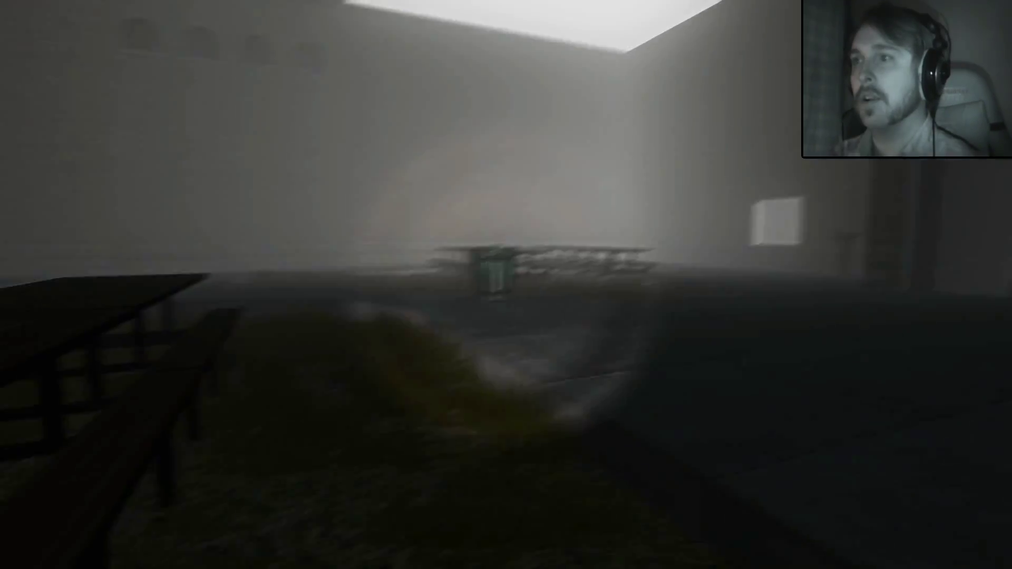
{"action": "key", "text": "w"}
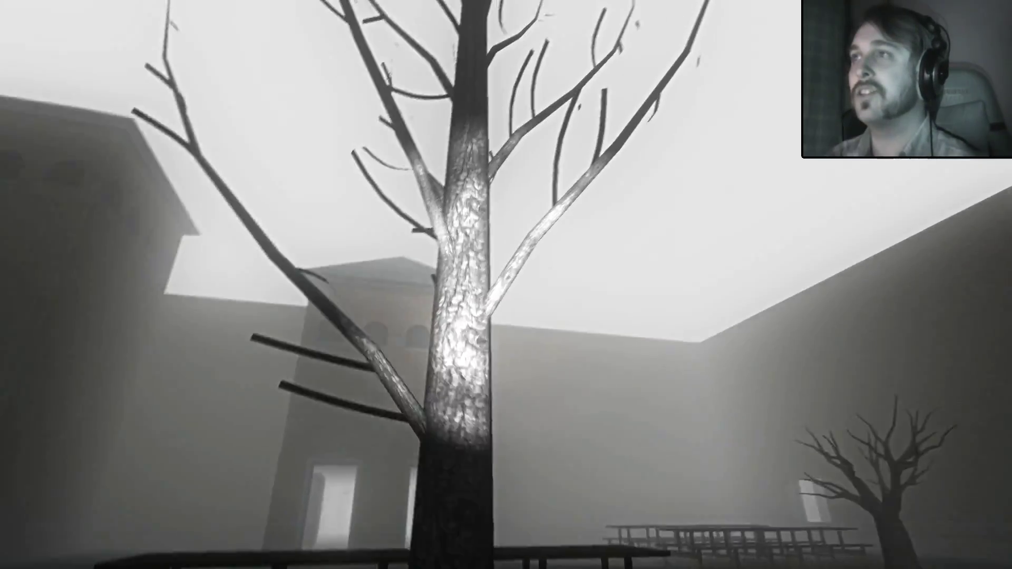
{"action": "key", "text": "w"}
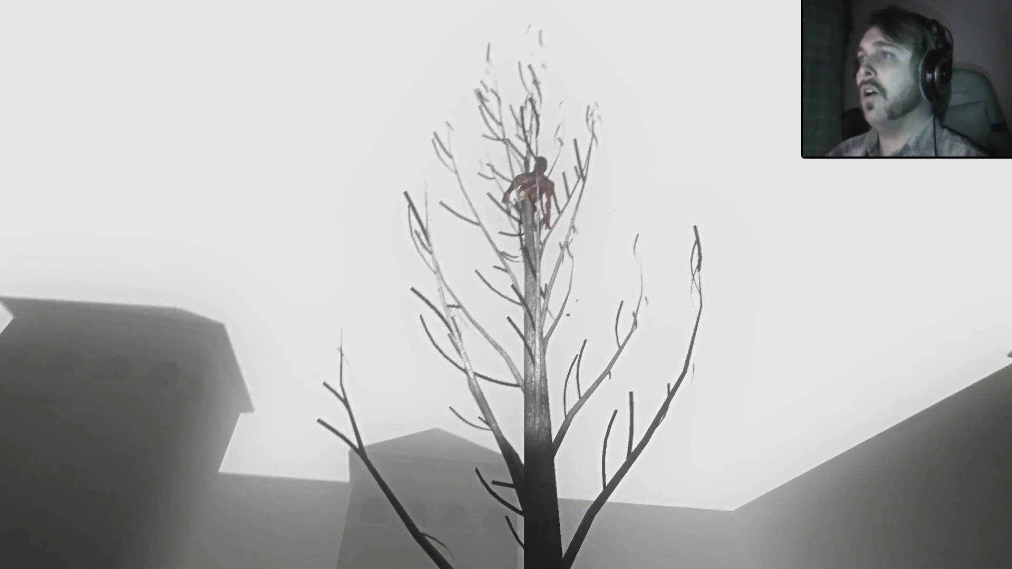
{"action": "key", "text": "w"}
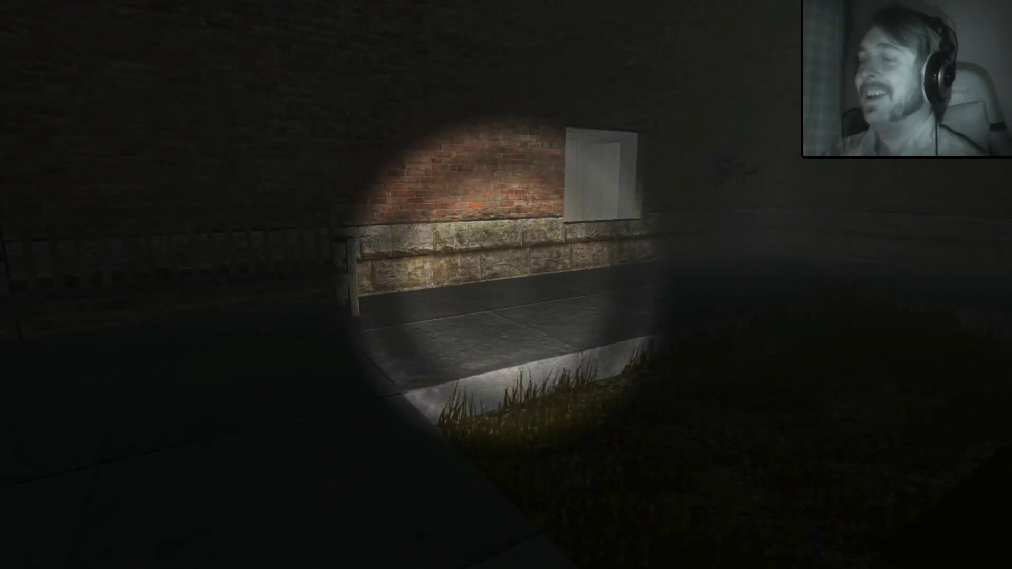
{"action": "key", "text": "w"}
{"action": "key", "text": "w"}
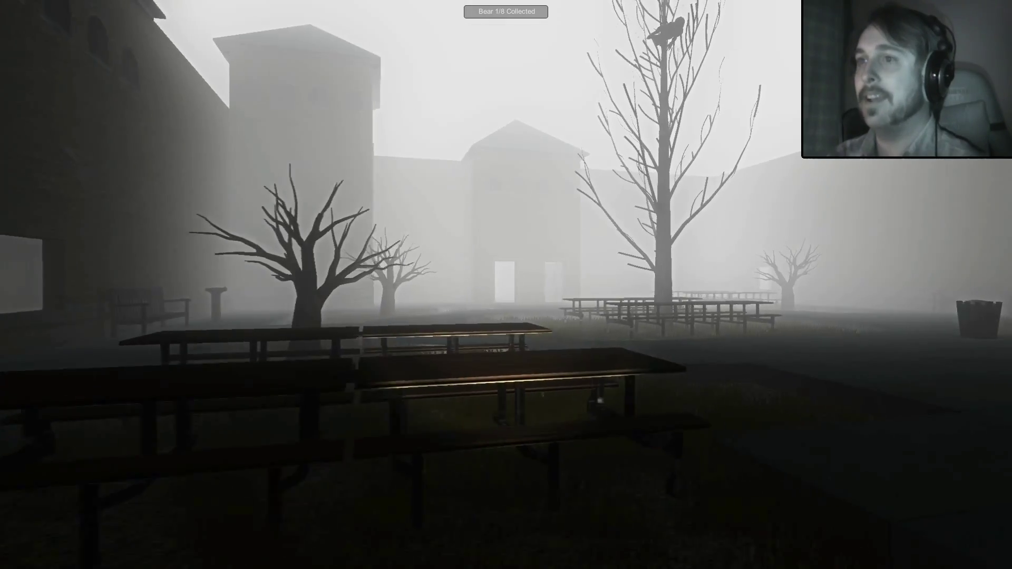
{"action": "key", "text": "w"}
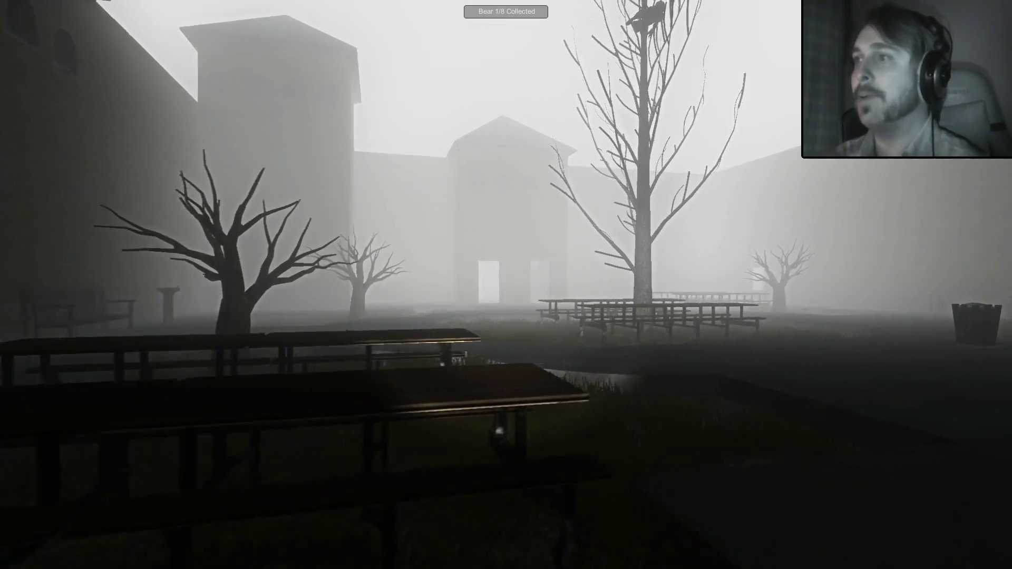
{"action": "key", "text": "w"}
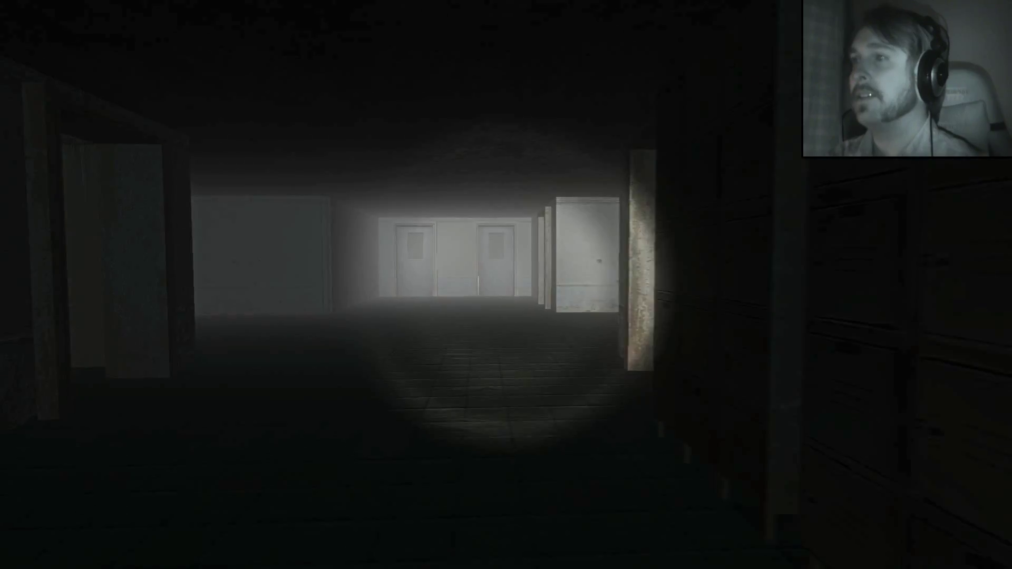
{"action": "key", "text": "w"}
{"action": "key", "text": "w"}
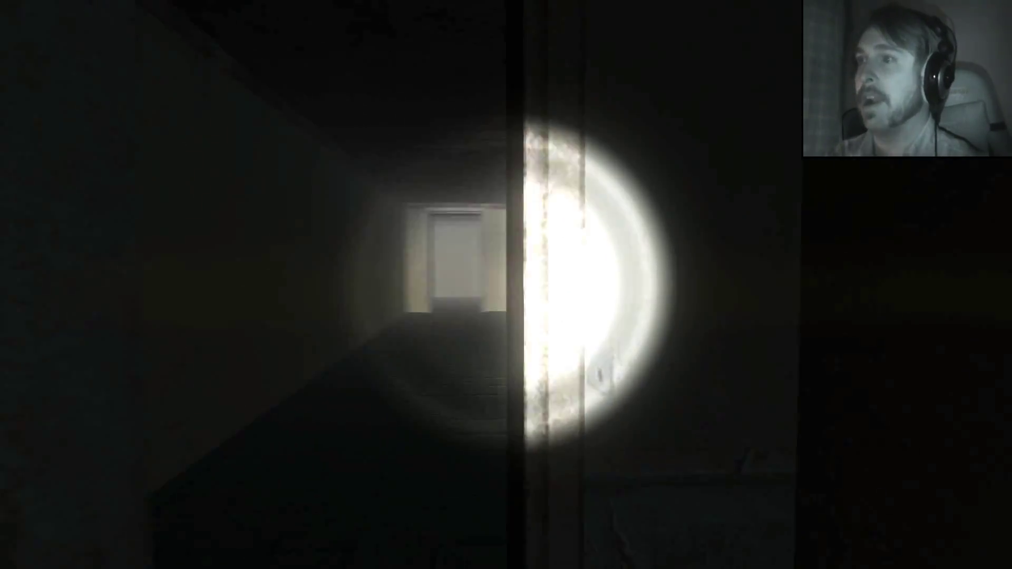
{"action": "key", "text": "w"}
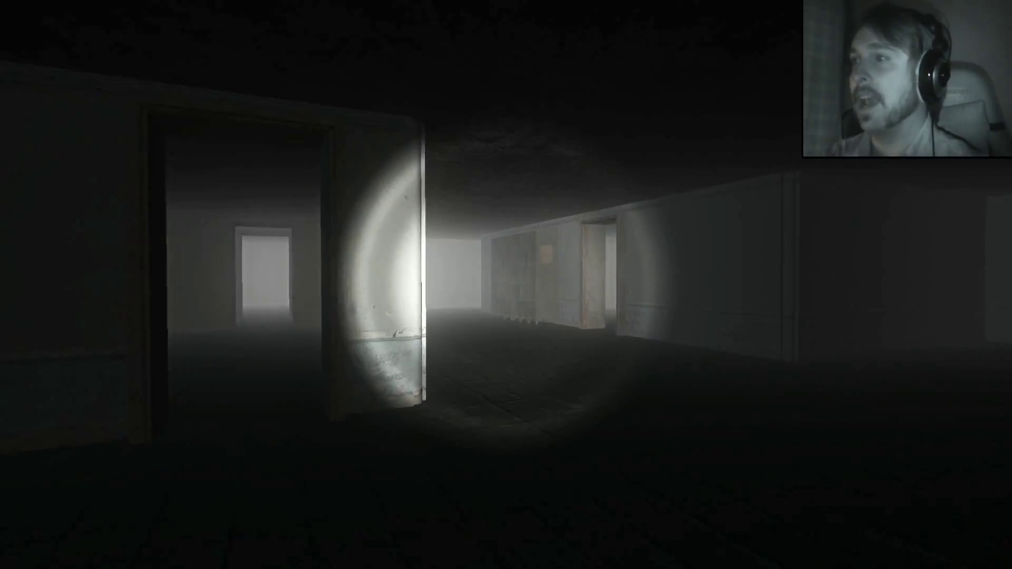
{"action": "key", "text": "w"}
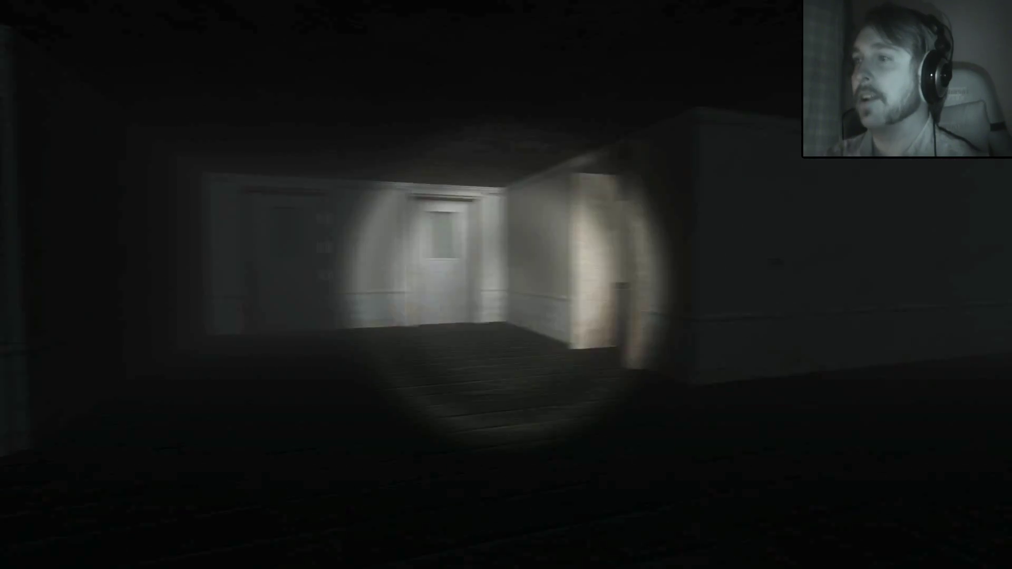
{"action": "key", "text": "w"}
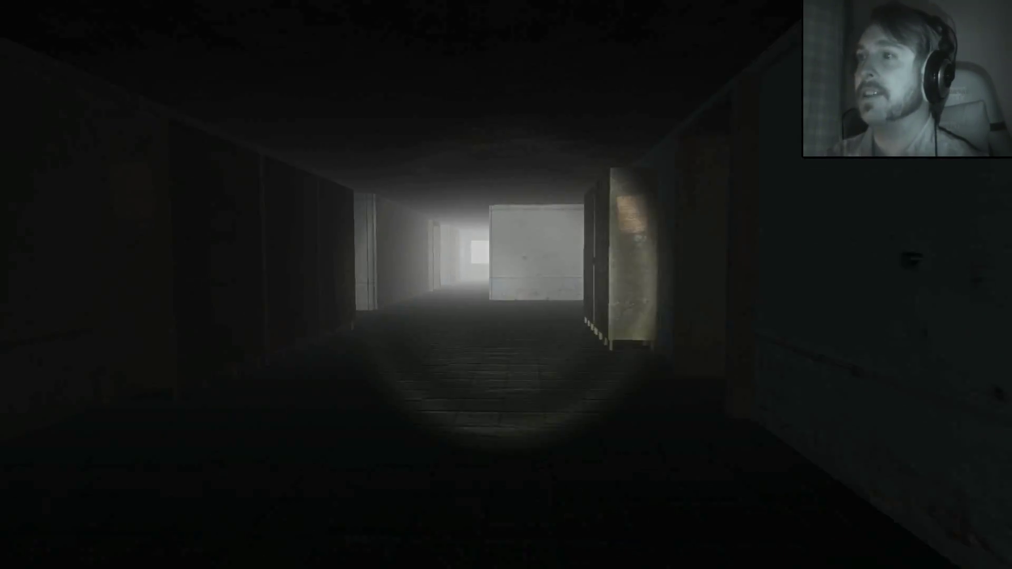
{"action": "key", "text": "w"}
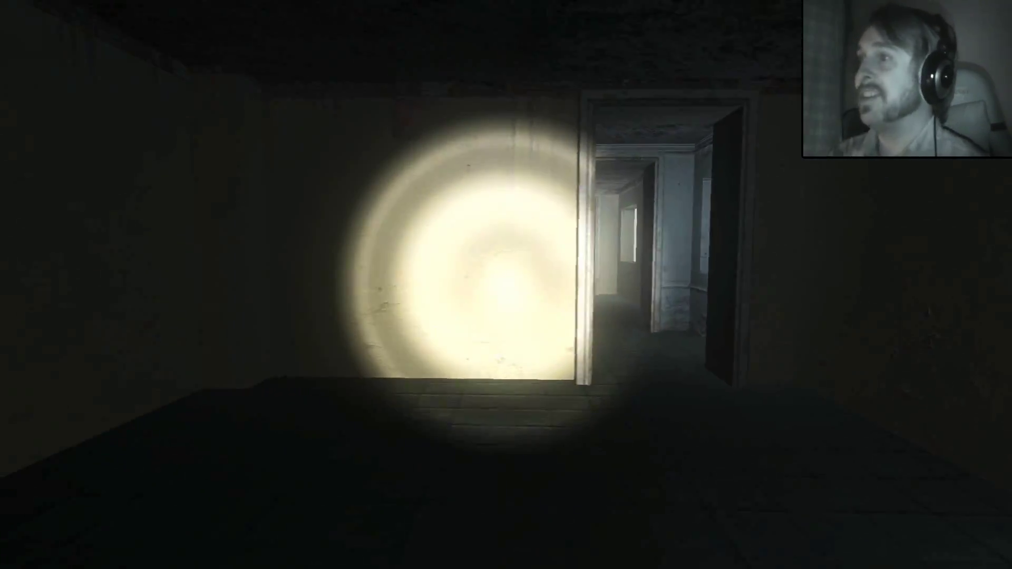
{"action": "key", "text": "w"}
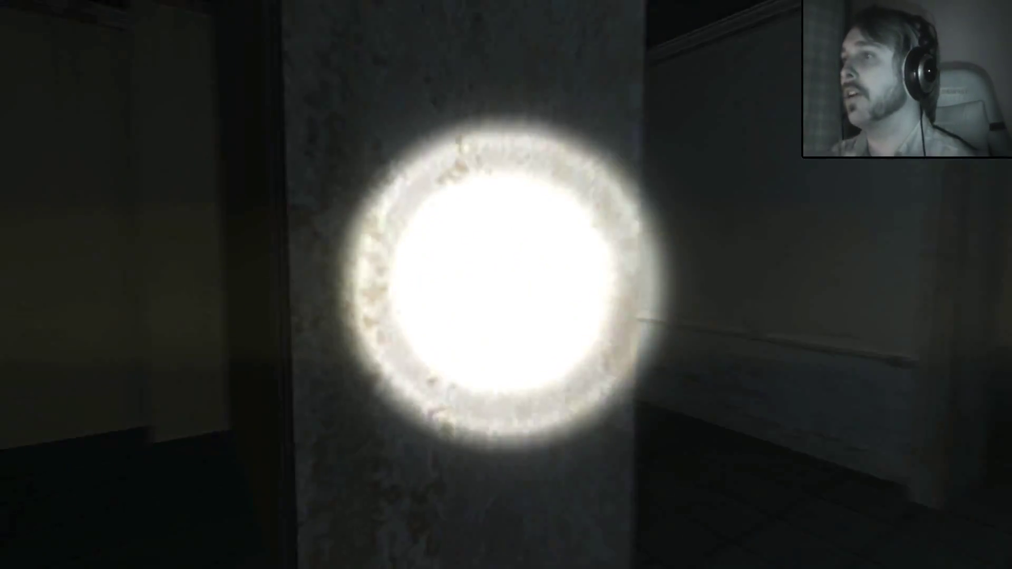
{"action": "key", "text": "w"}
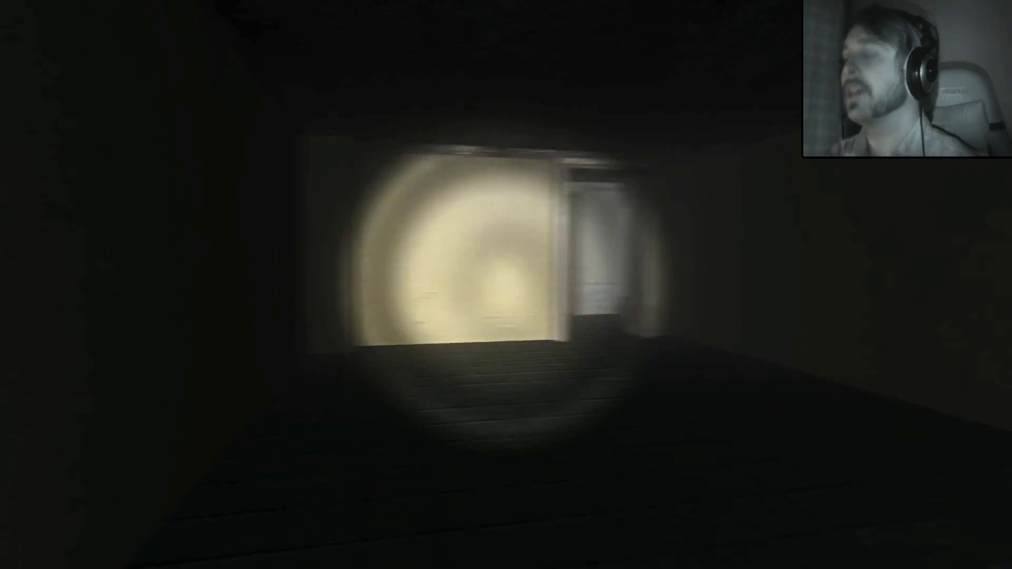
{"action": "key", "text": "w"}
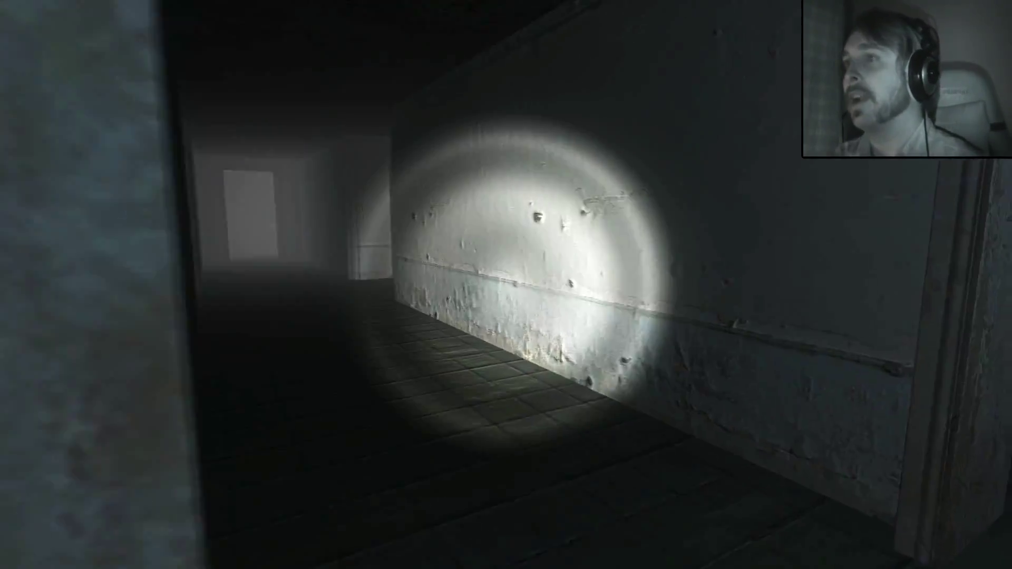
{"action": "key", "text": "w"}
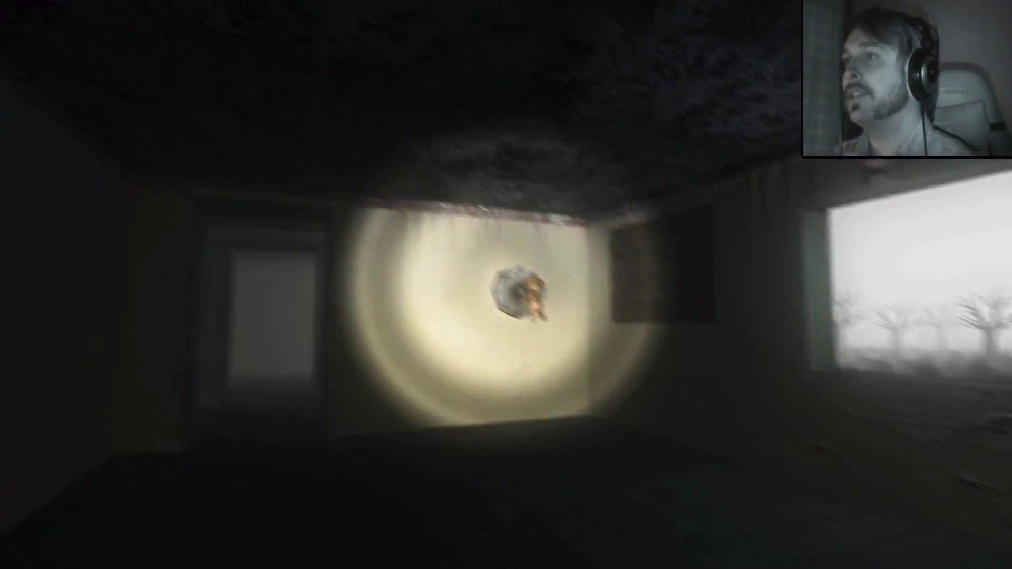
{"action": "key", "text": "w"}
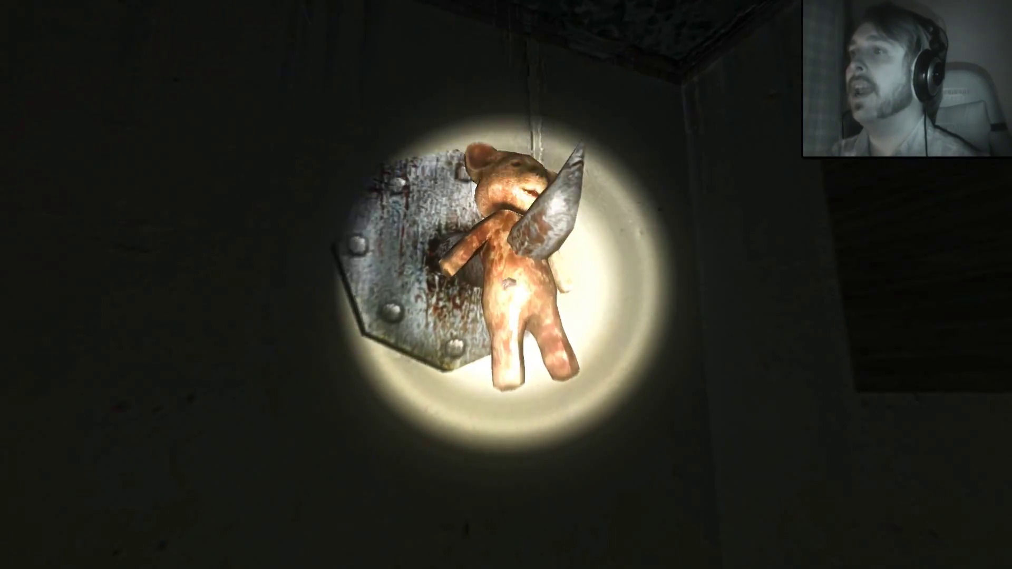
{"action": "key", "text": "w"}
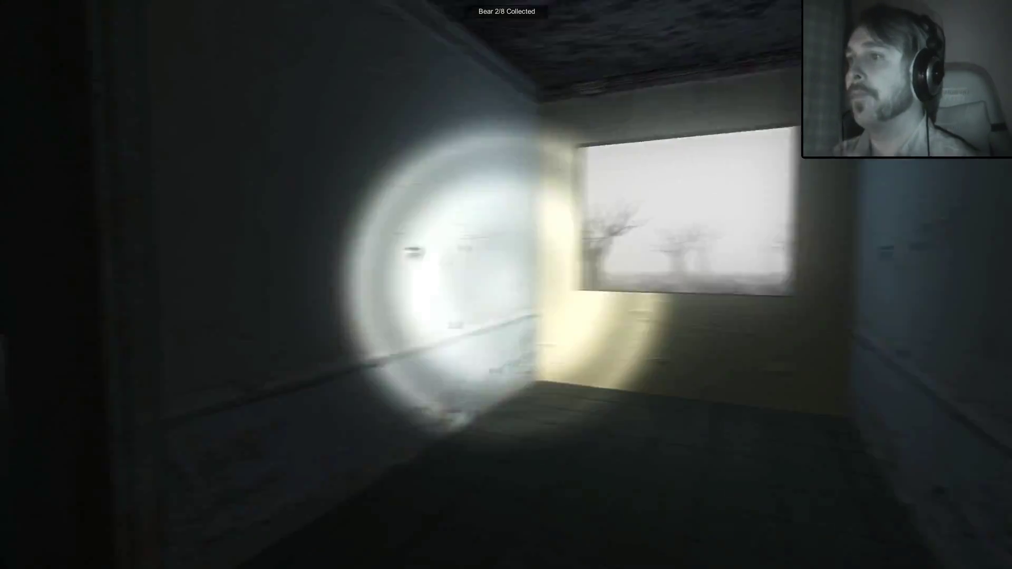
{"action": "key", "text": "w"}
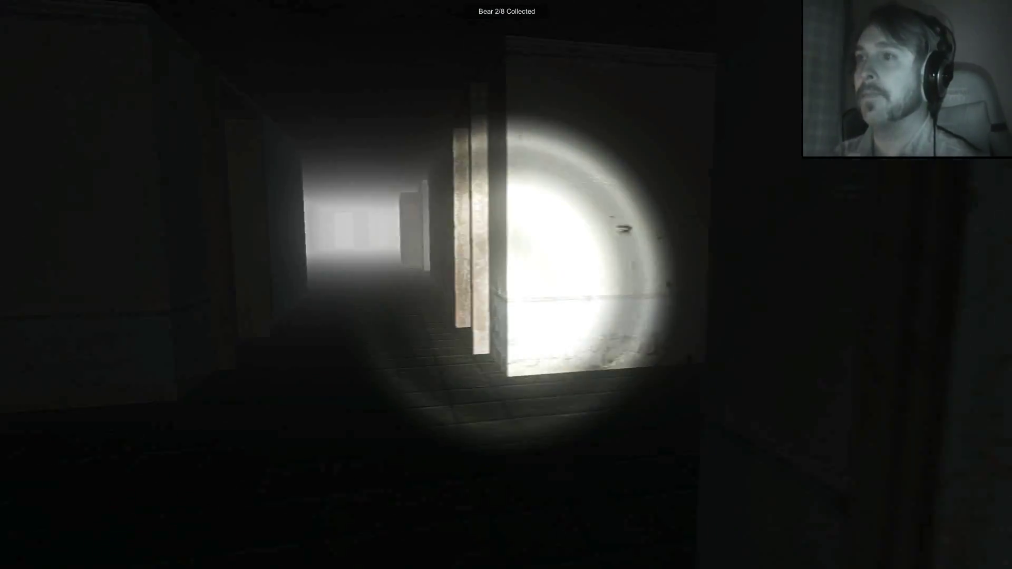
{"action": "key", "text": "w"}
{"action": "key", "text": "w"}
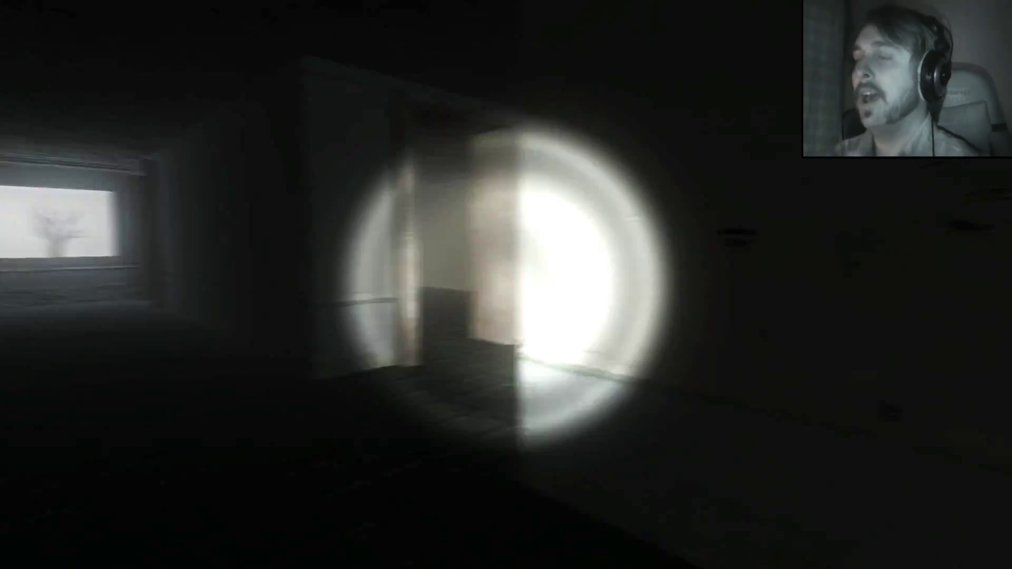
{"action": "key", "text": "w"}
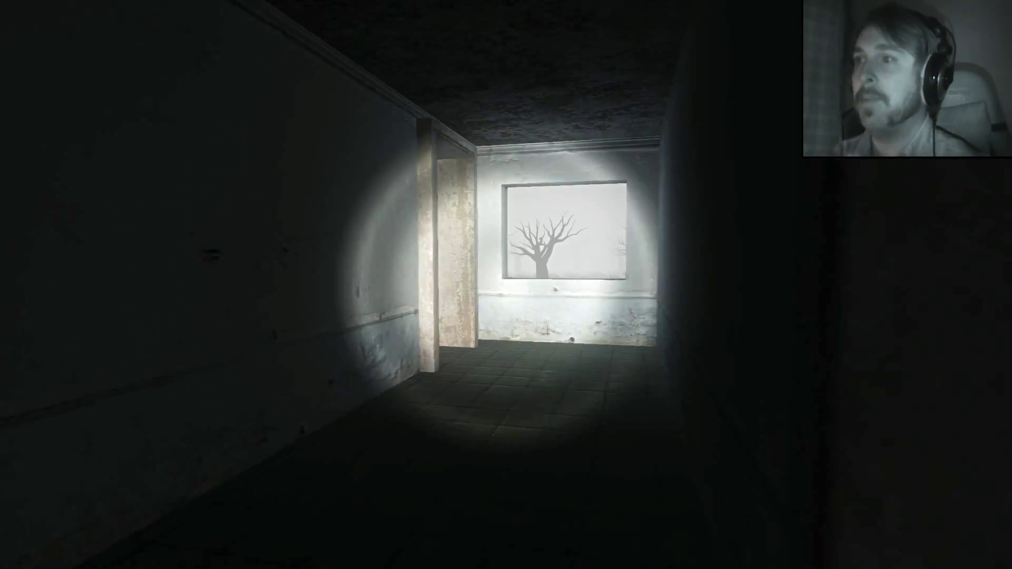
{"action": "key", "text": "w"}
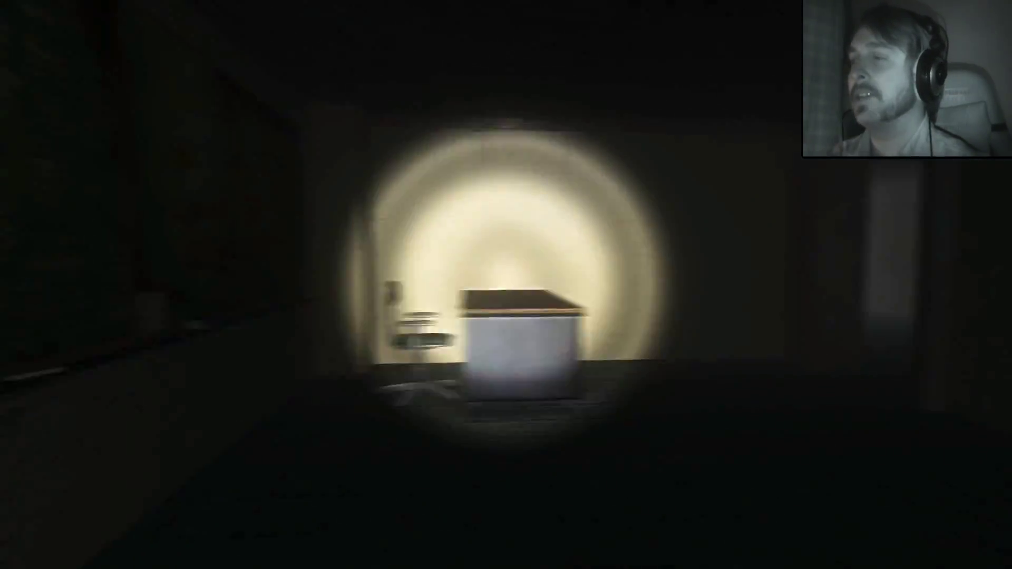
{"action": "key", "text": "w"}
{"action": "key", "text": "w"}
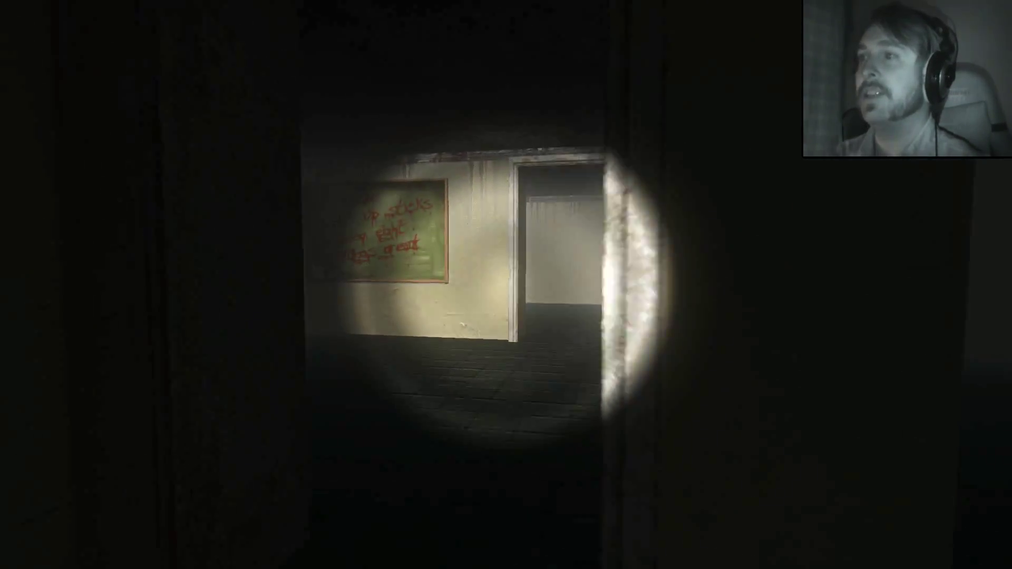
{"action": "key", "text": "f"}
{"action": "key", "text": "f"}
{"action": "key", "text": "w"}
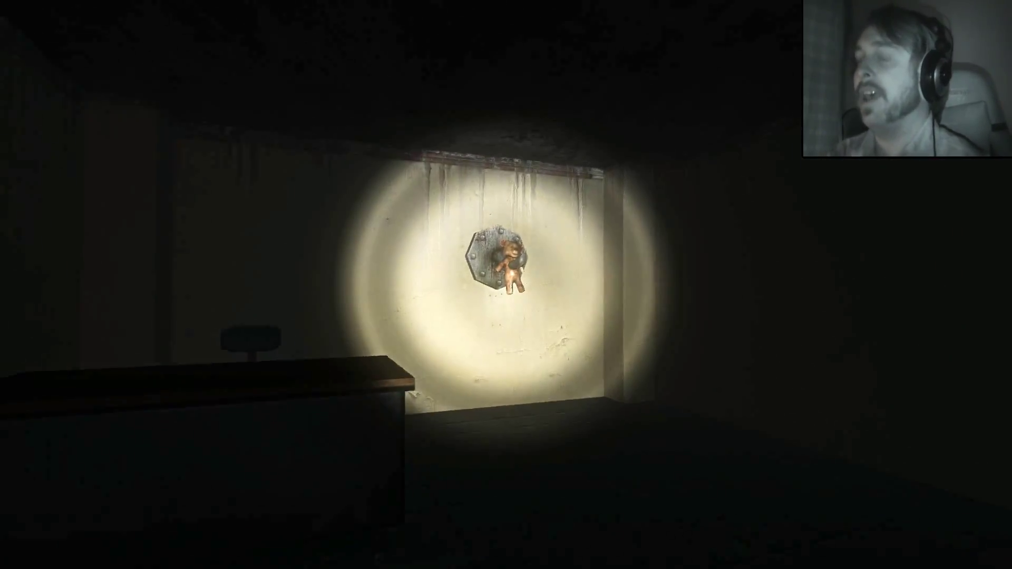
{"action": "key", "text": "w"}
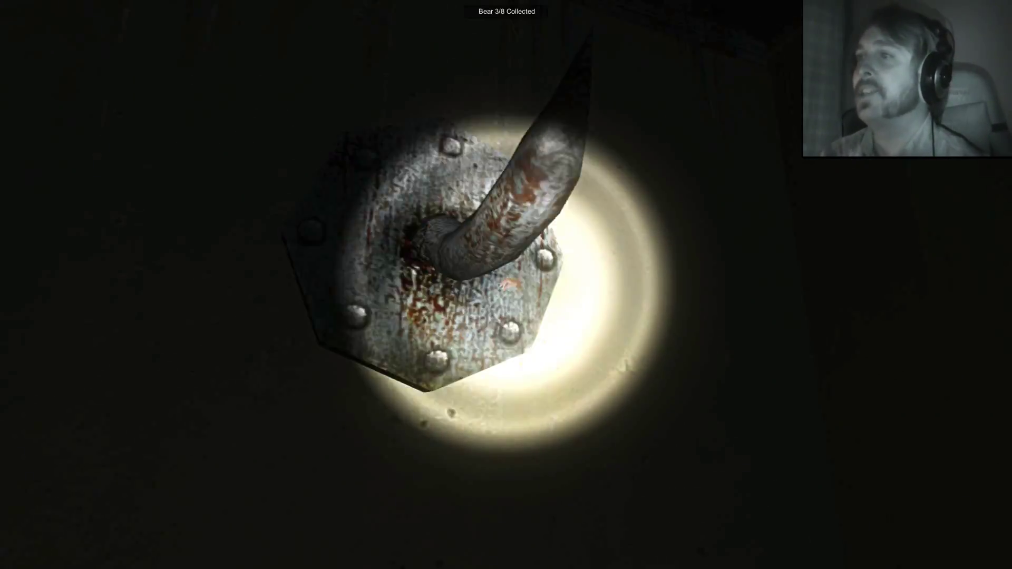
{"action": "key", "text": "w"}
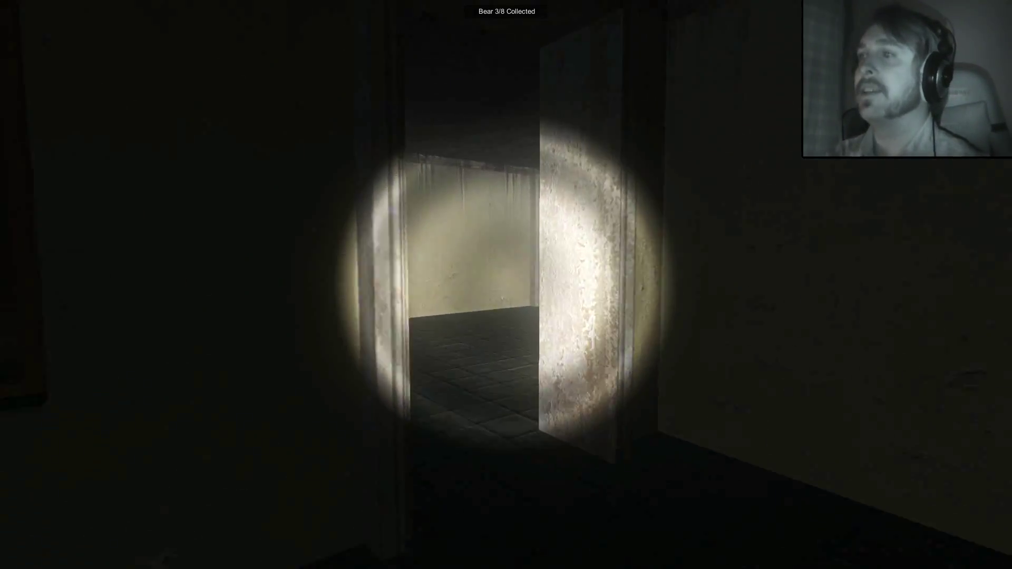
{"action": "key", "text": "w"}
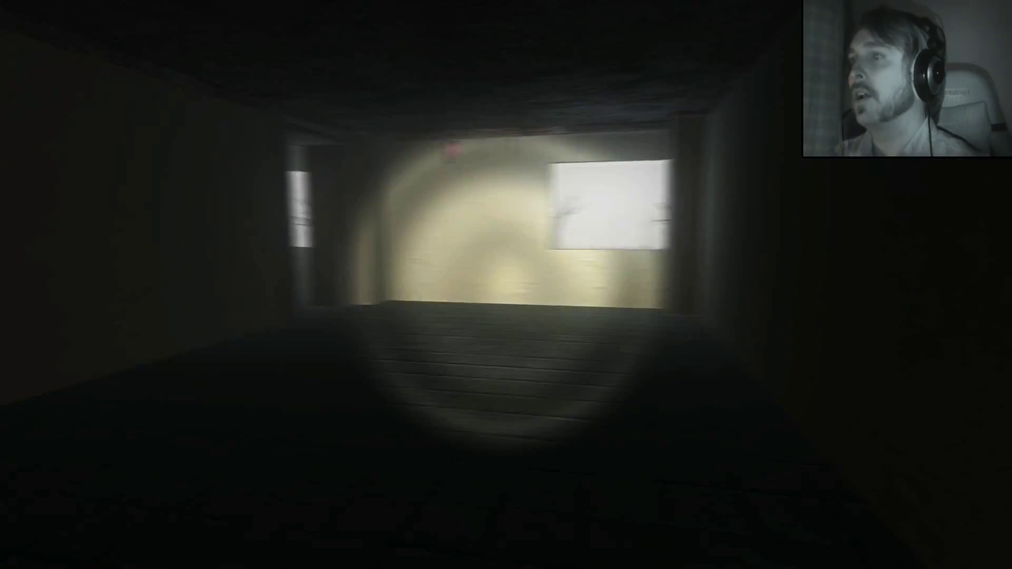
{"action": "key", "text": "w"}
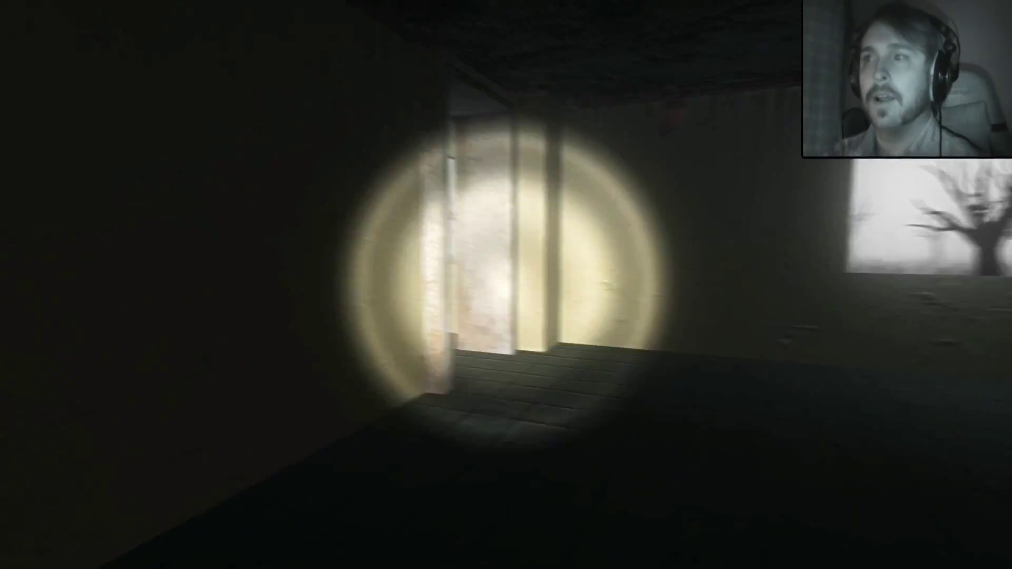
{"action": "key", "text": "w"}
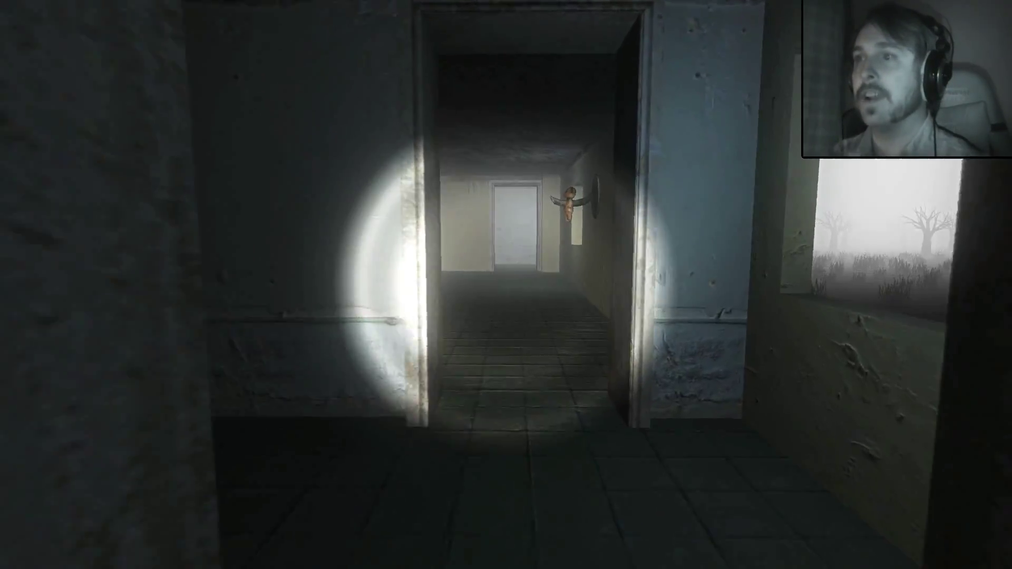
{"action": "key", "text": "w"}
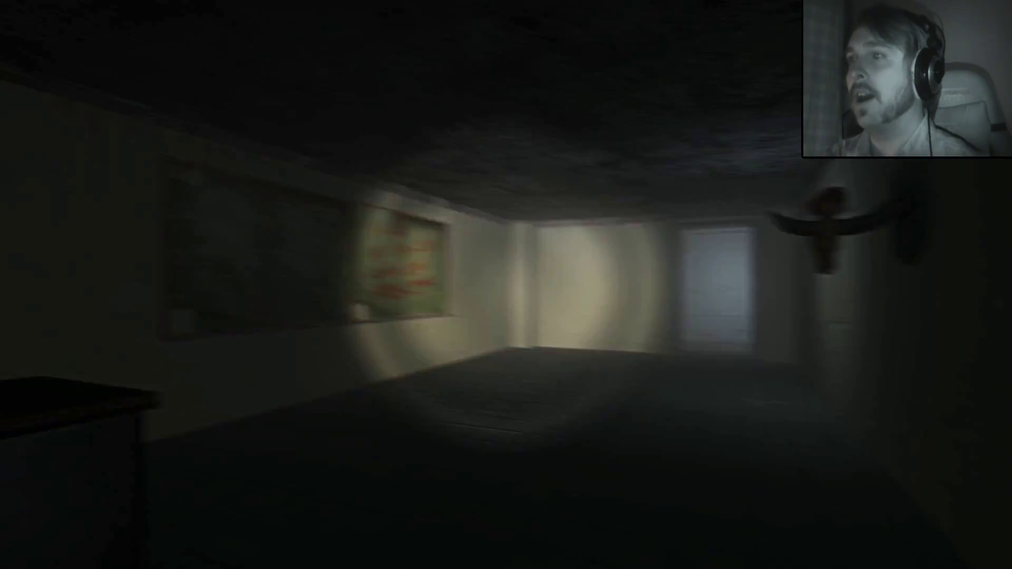
{"action": "key", "text": "w"}
{"action": "left_click", "coordinate": [507, 285]}
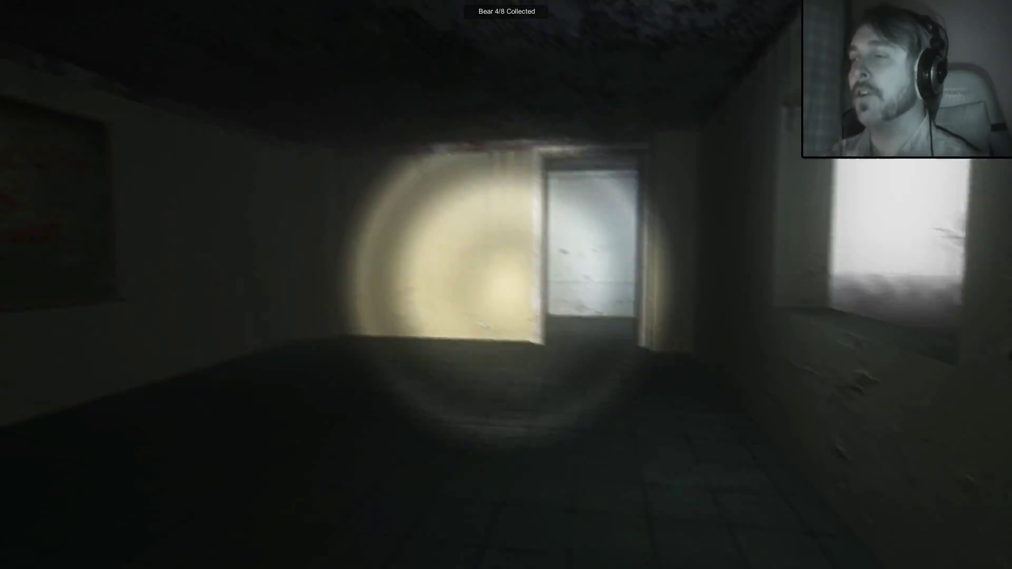
{"action": "key", "text": "w"}
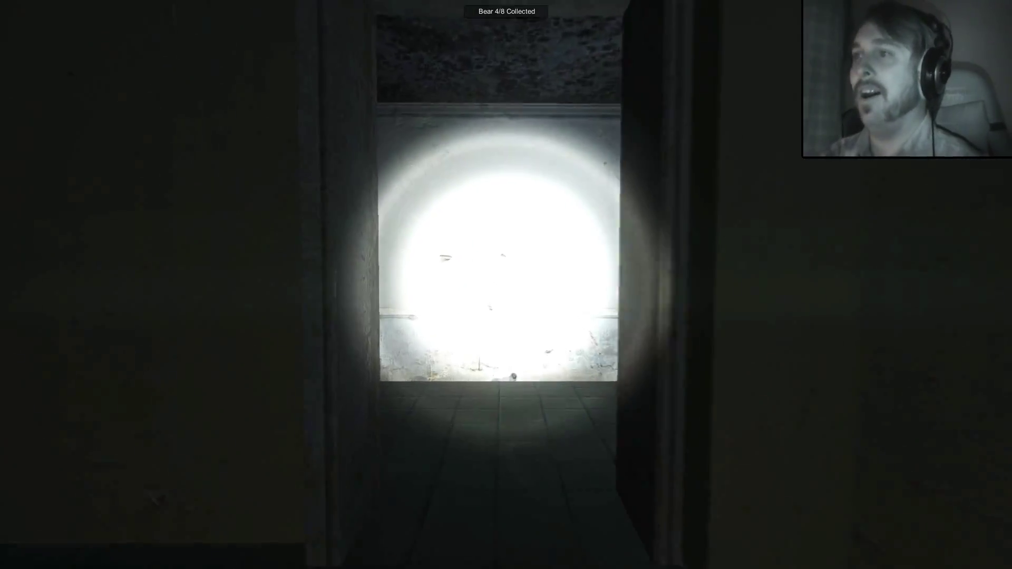
{"action": "key", "text": "w"}
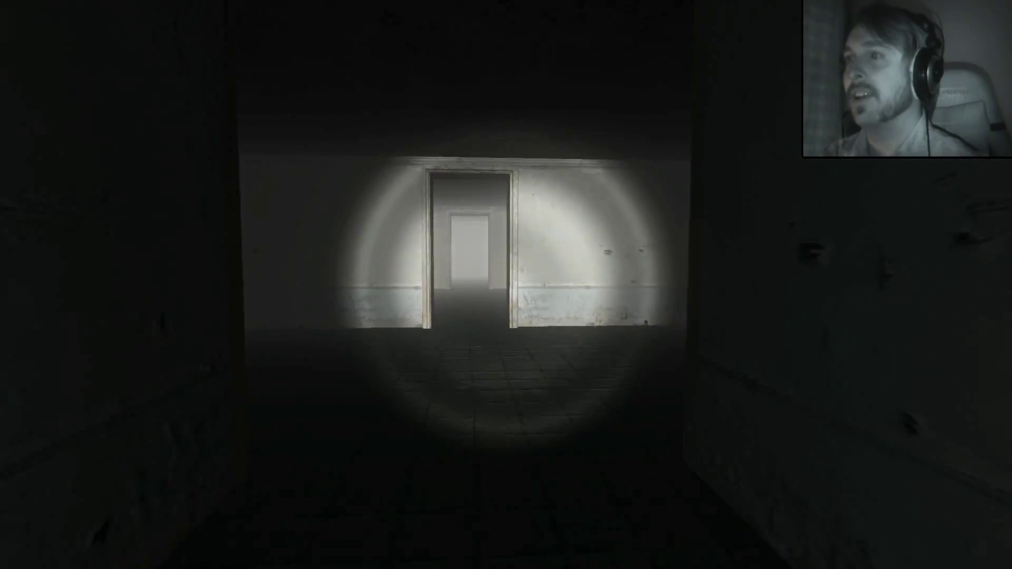
{"action": "key", "text": "w"}
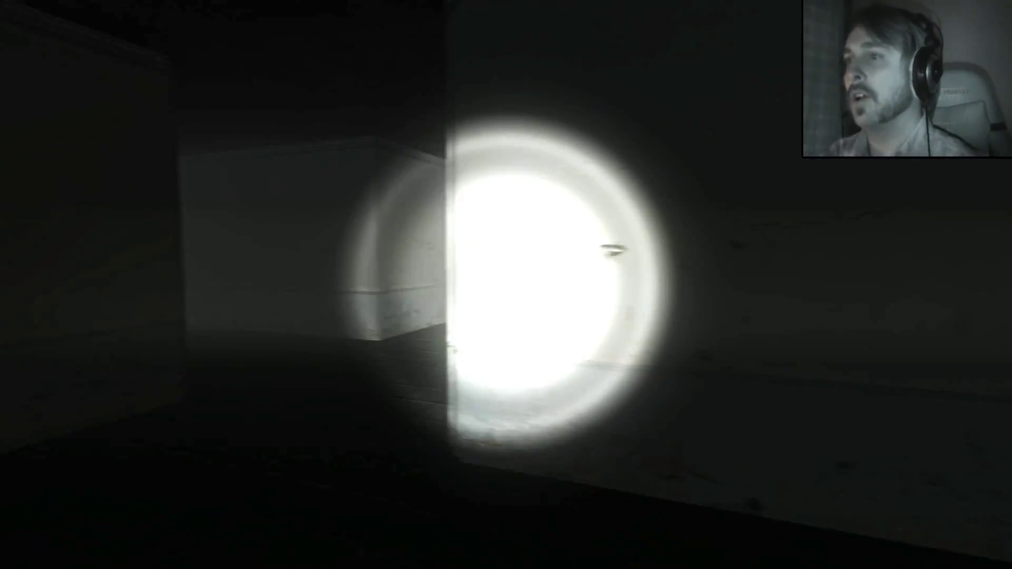
{"action": "key", "text": "w"}
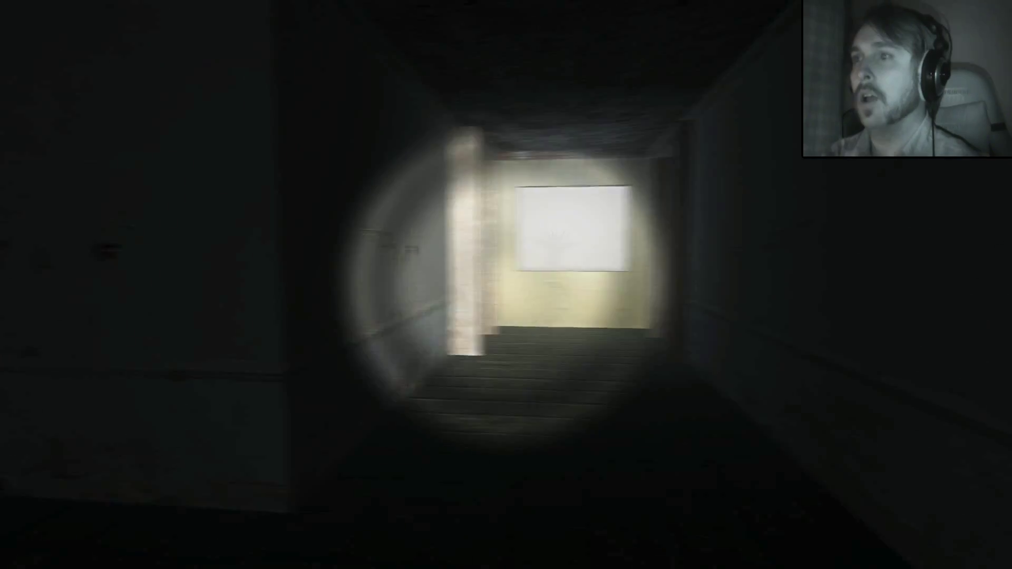
{"action": "key", "text": "w"}
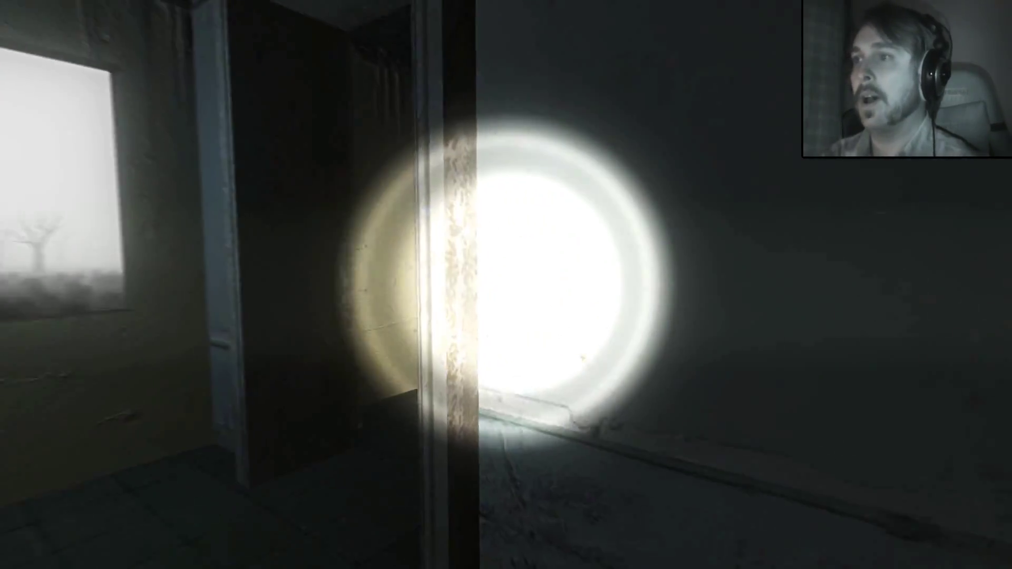
{"action": "key", "text": "w"}
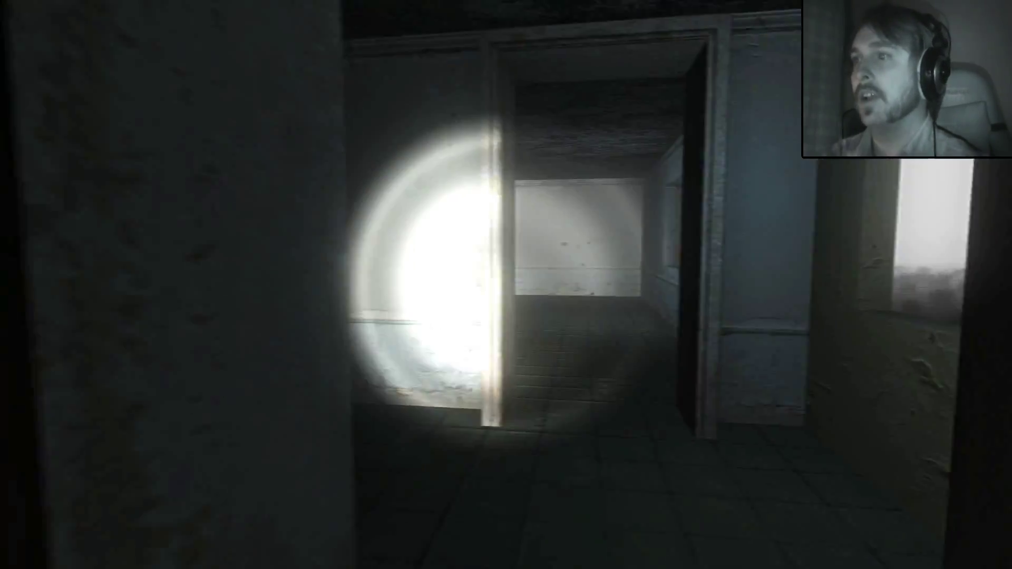
{"action": "key", "text": "w"}
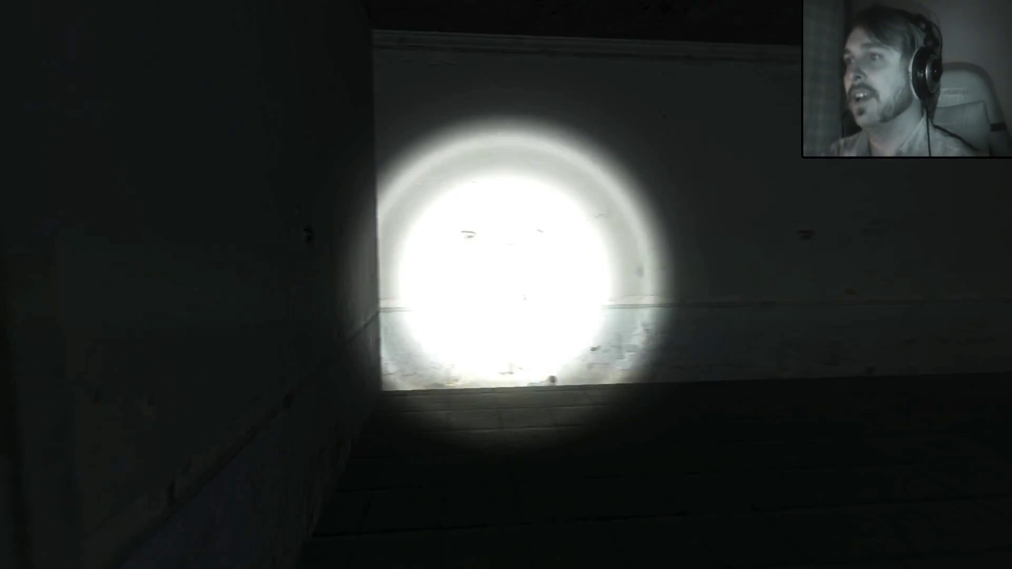
{"action": "key", "text": "w"}
{"action": "key", "text": "w"}
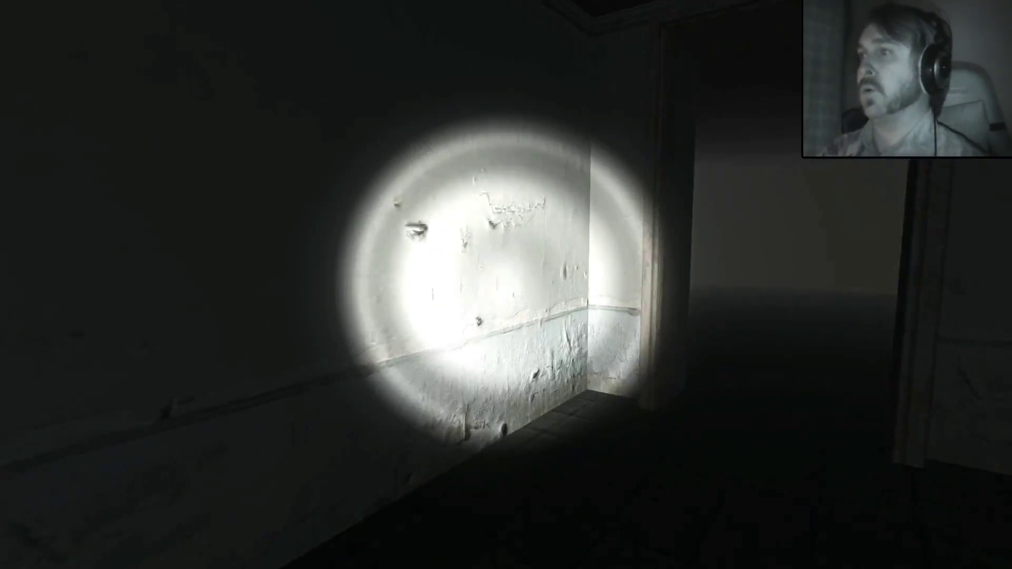
{"action": "key", "text": "w"}
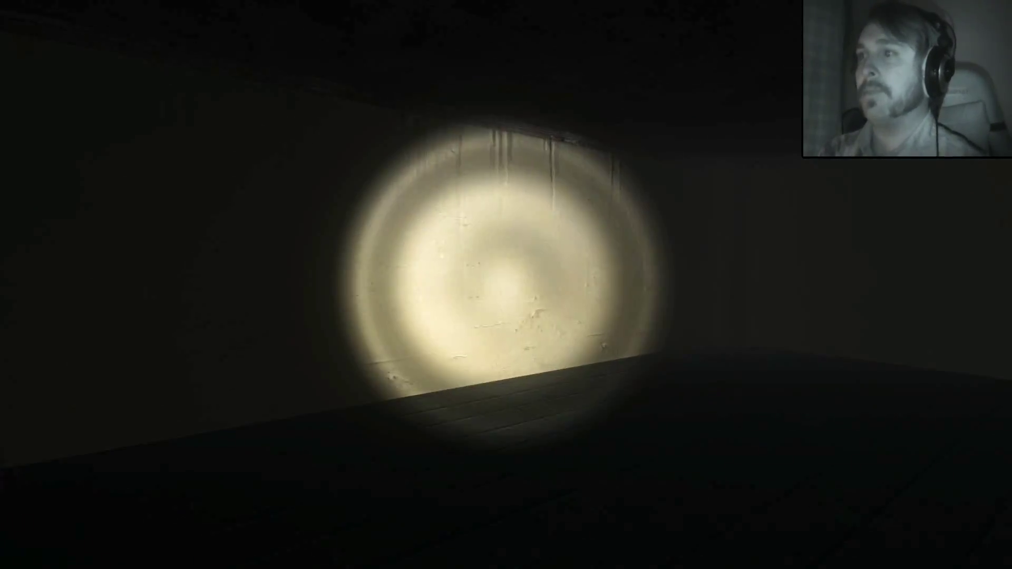
{"action": "key", "text": "w"}
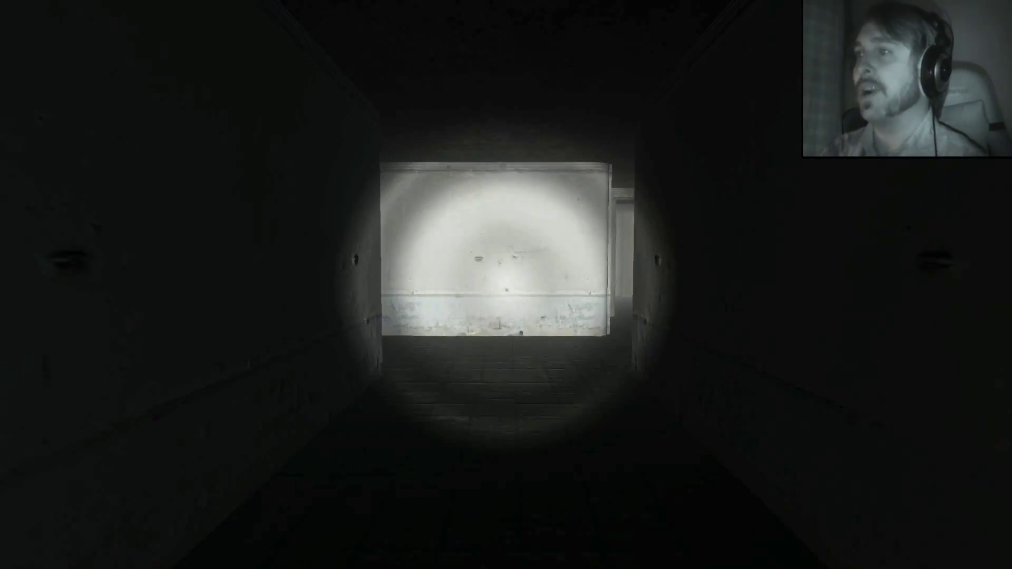
{"action": "key", "text": "w"}
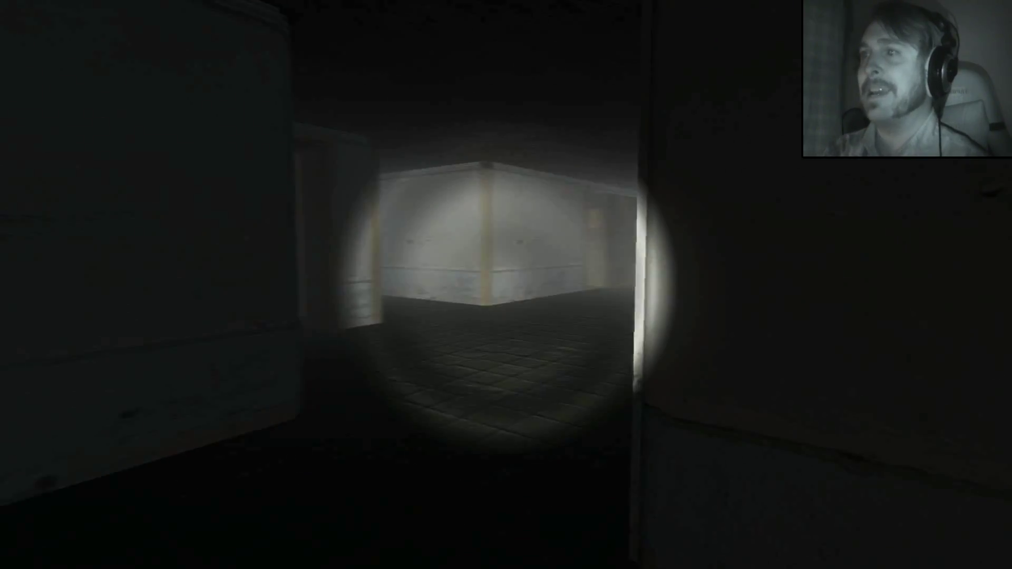
{"action": "key", "text": "w"}
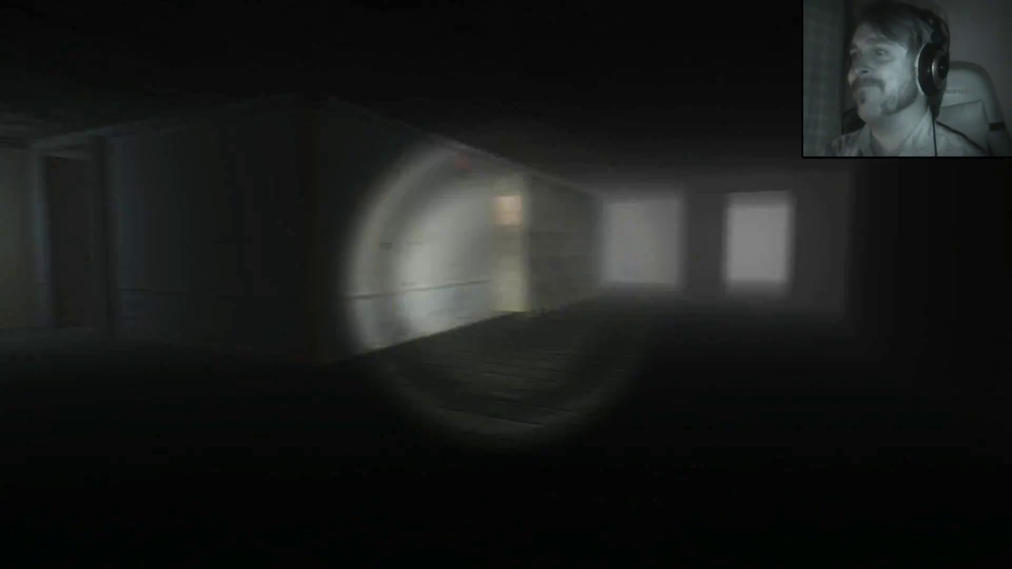
{"action": "key", "text": "w"}
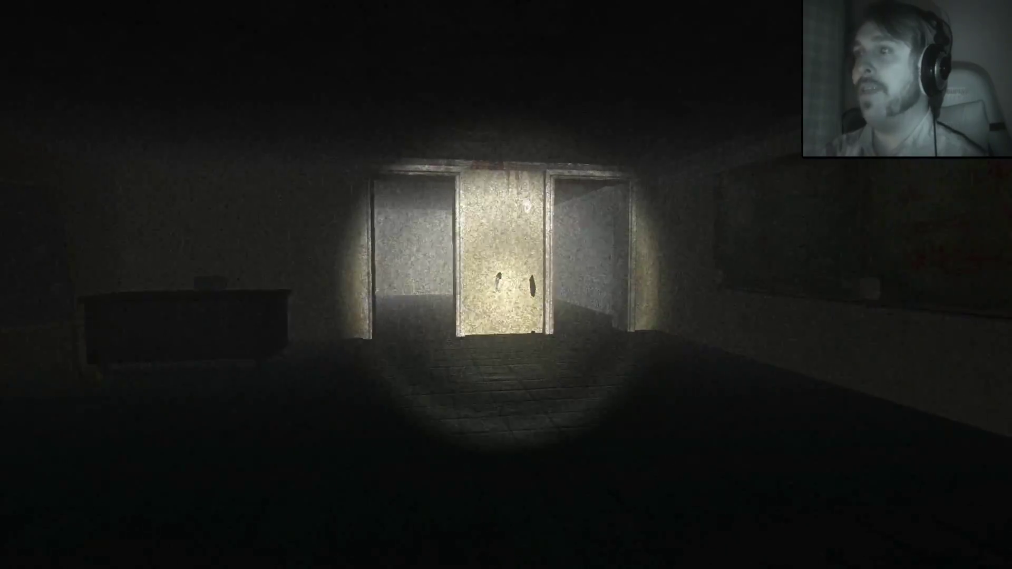
{"action": "key", "text": "w"}
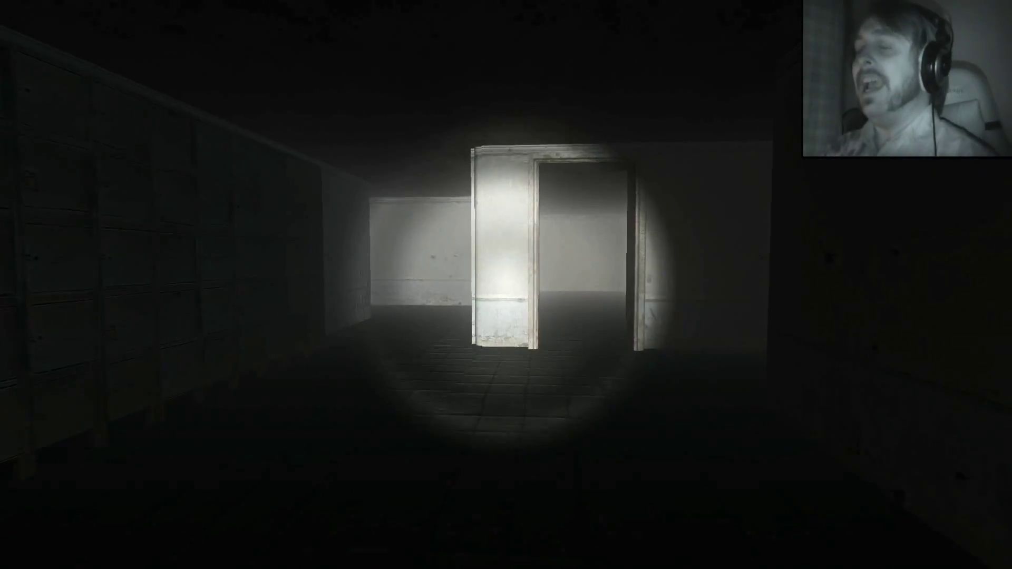
{"action": "key", "text": "w"}
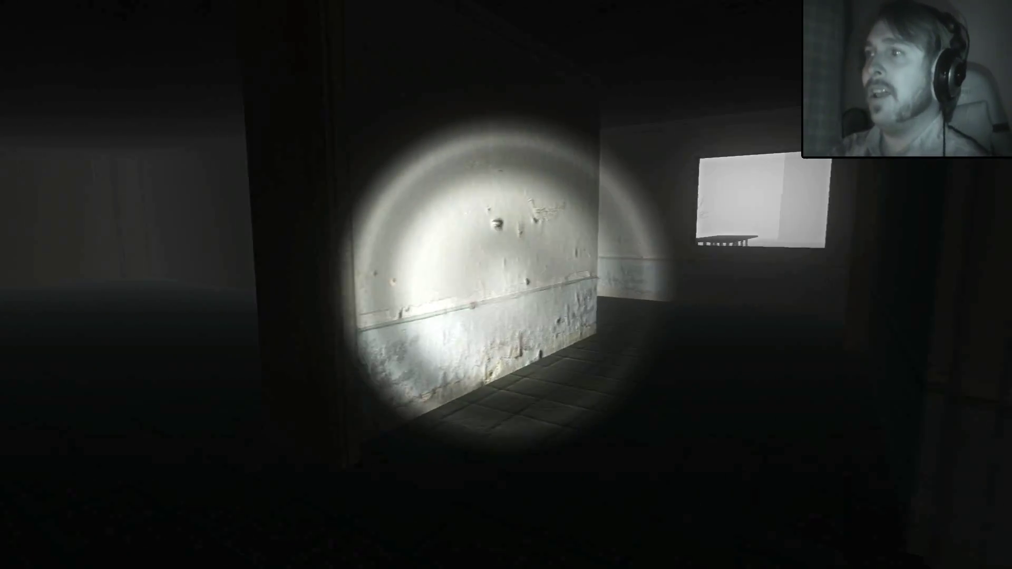
{"action": "key", "text": "w"}
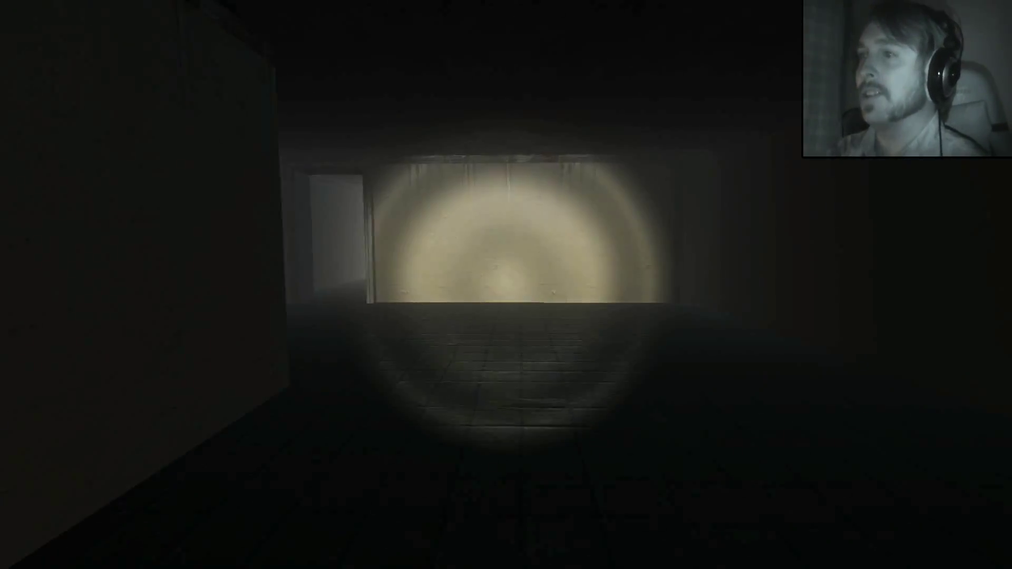
{"action": "key", "text": "w"}
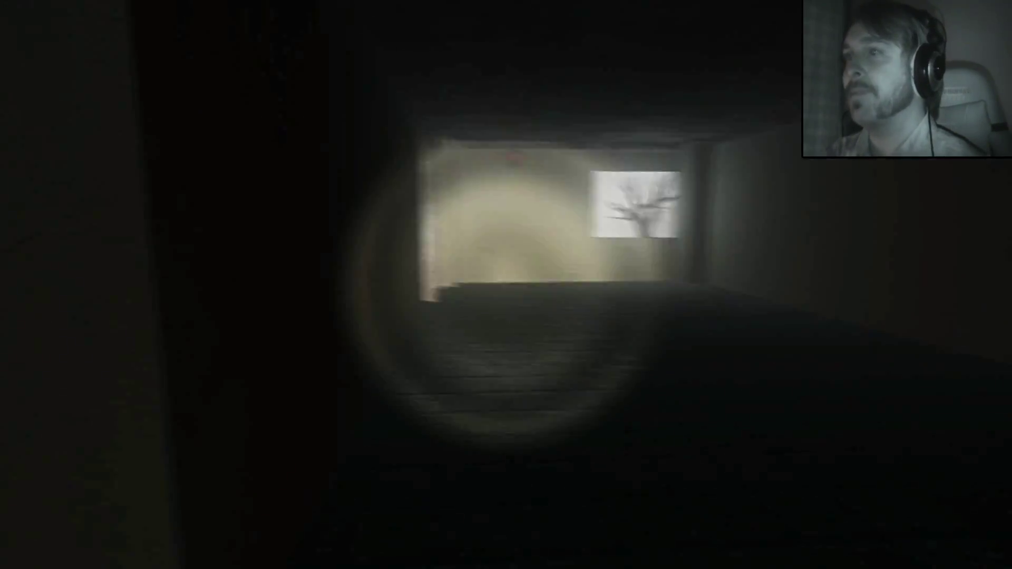
{"action": "key", "text": "w"}
{"action": "key", "text": "f"}
{"action": "key", "text": "w"}
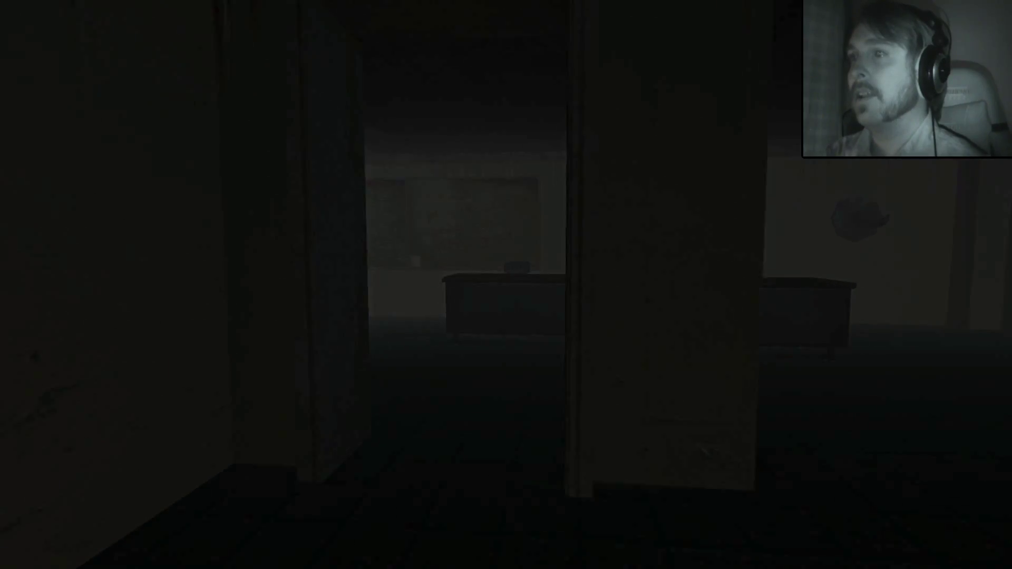
{"action": "key", "text": "w"}
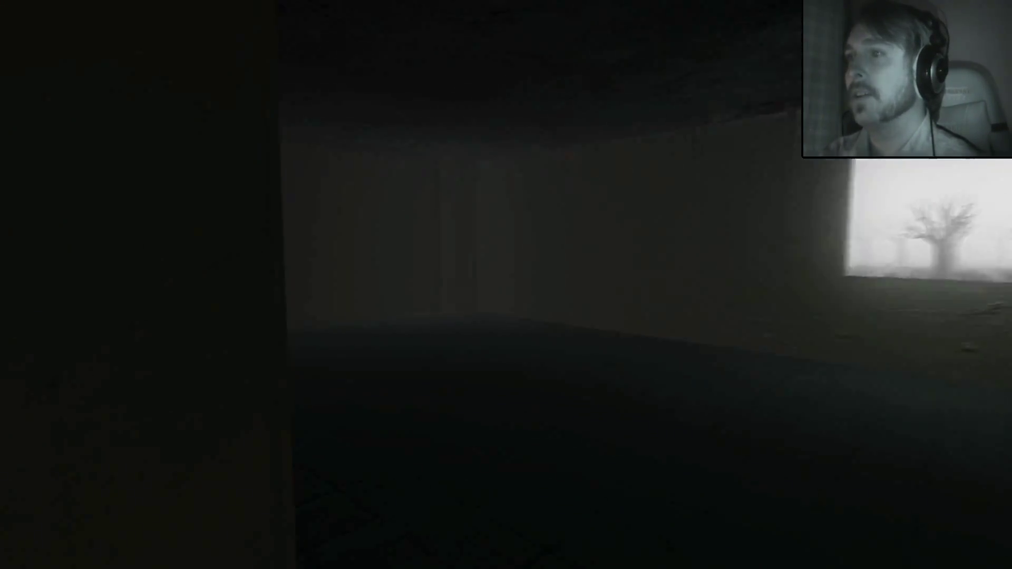
{"action": "key", "text": "w"}
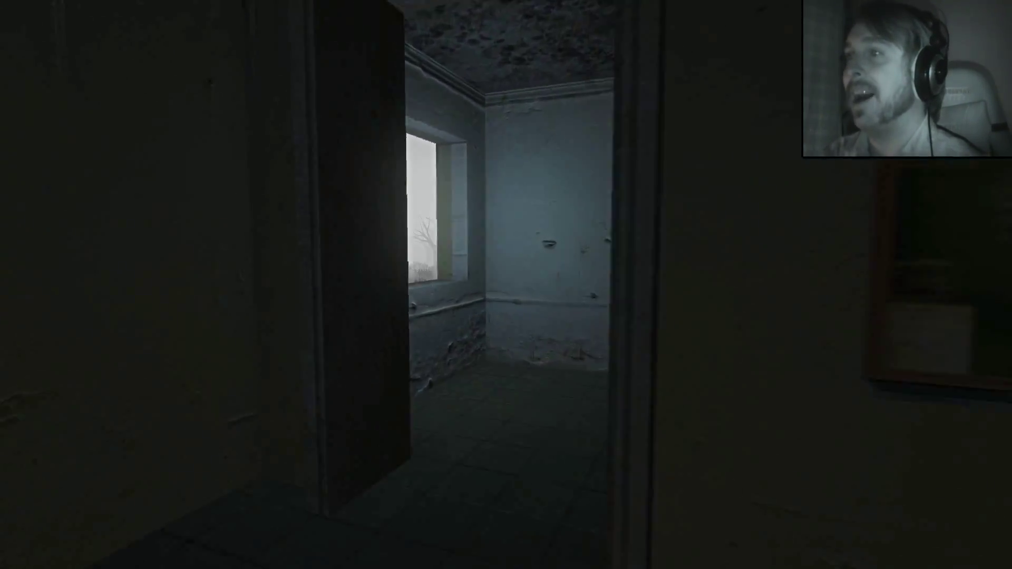
{"action": "key", "text": "w"}
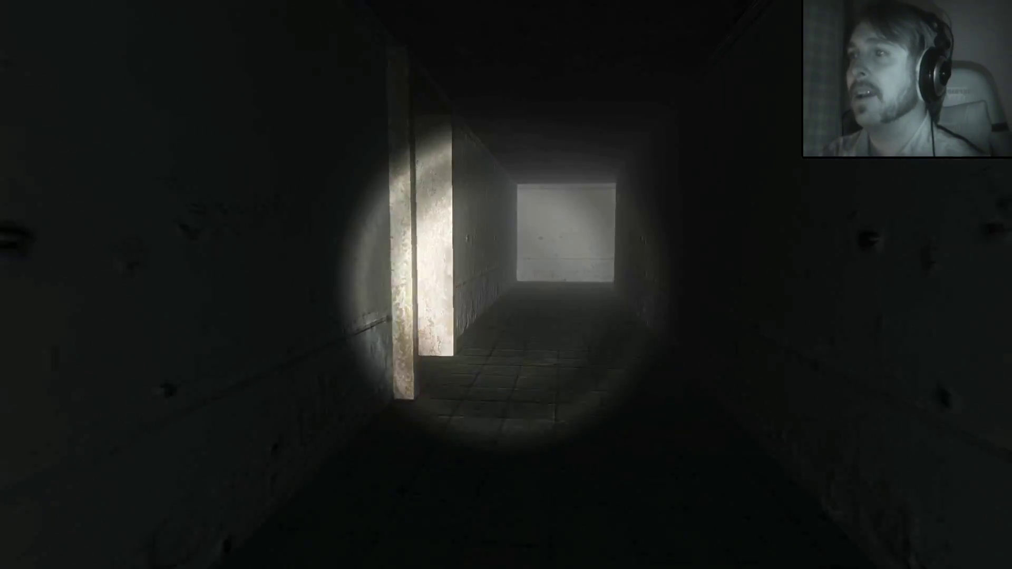
{"action": "key", "text": "w"}
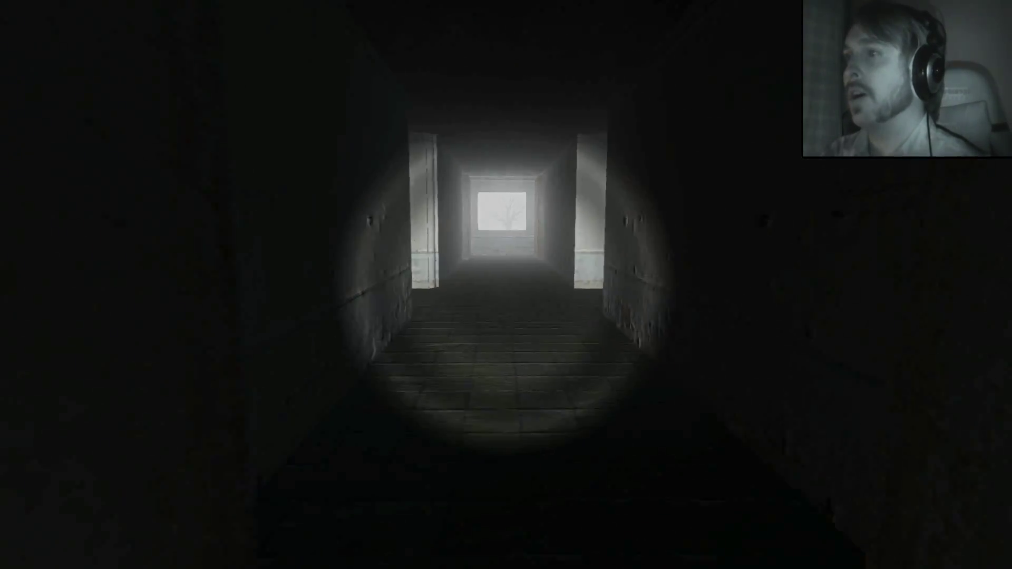
{"action": "key", "text": "w"}
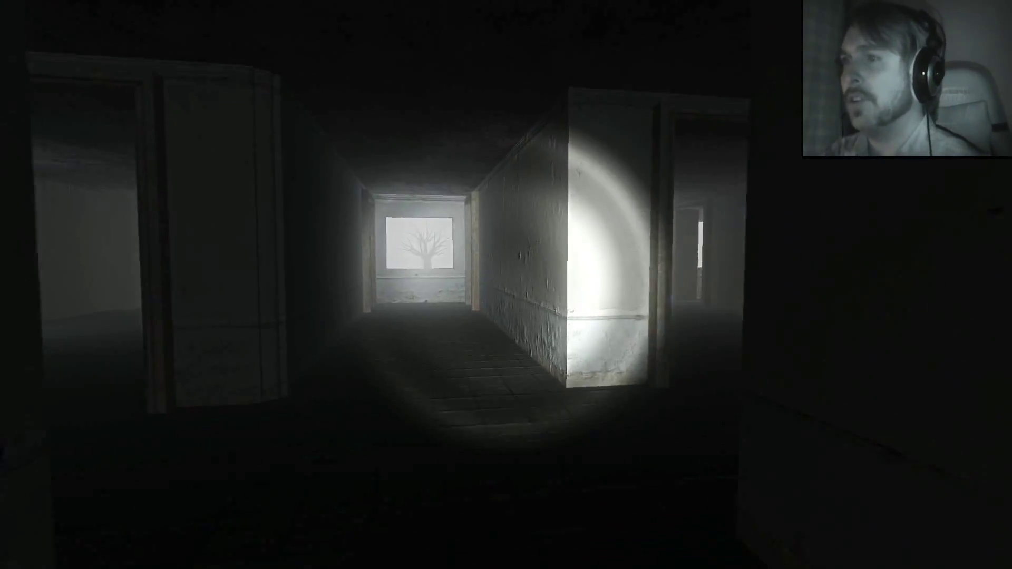
{"action": "key", "text": "w"}
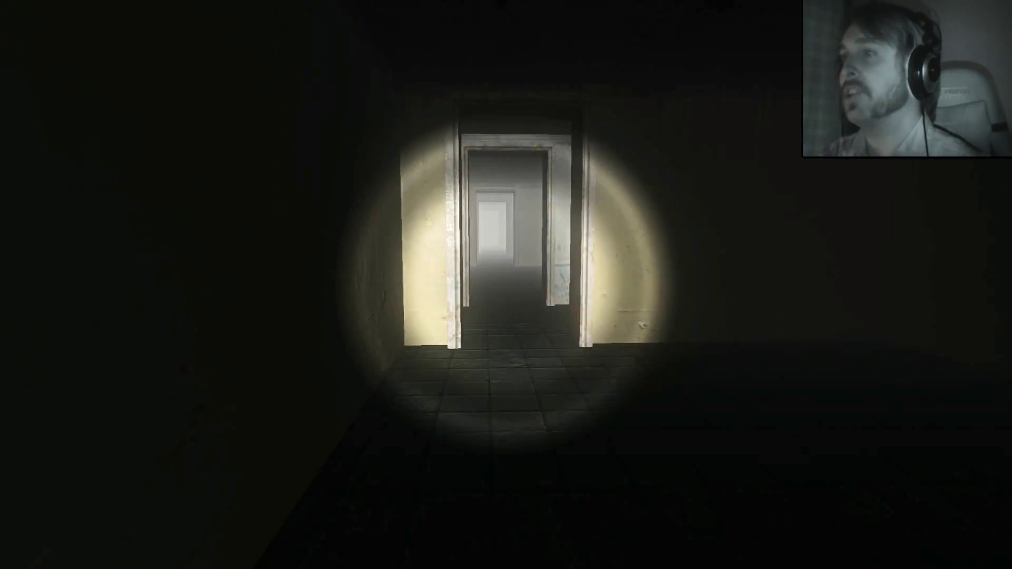
{"action": "key", "text": "w"}
{"action": "key", "text": "w"}
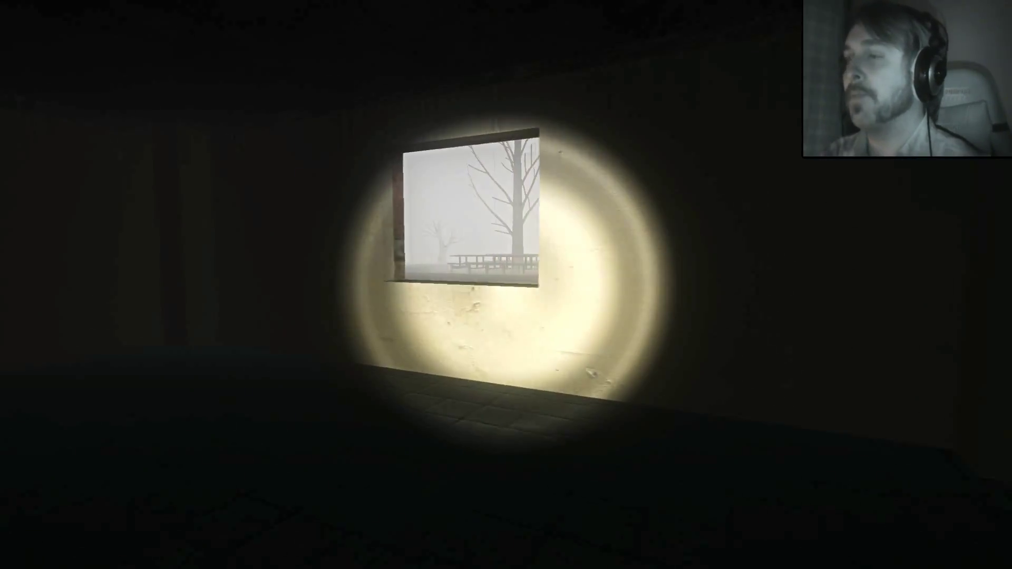
{"action": "key", "text": "w"}
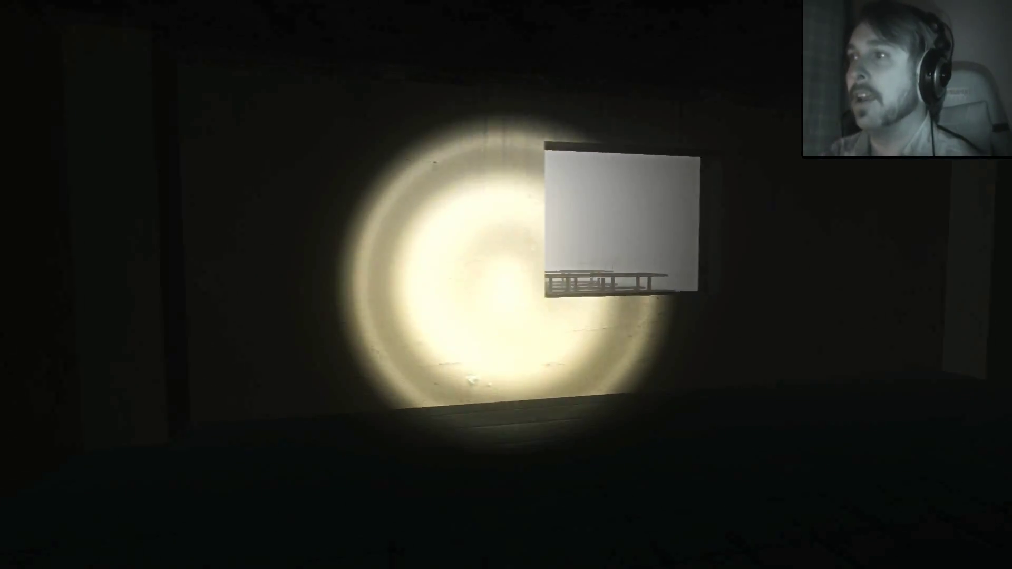
{"action": "key", "text": "w"}
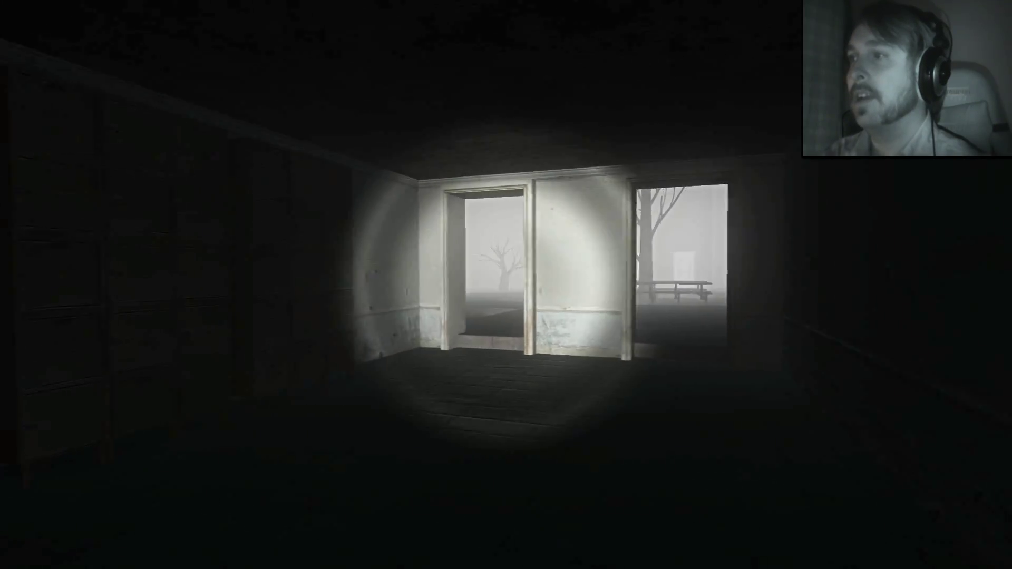
{"action": "key", "text": "w"}
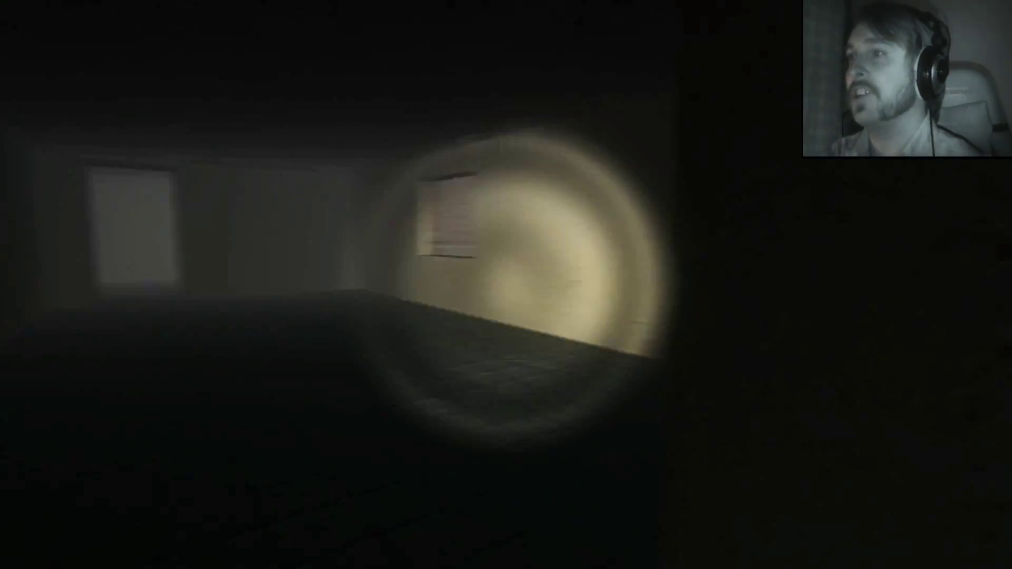
{"action": "key", "text": "w"}
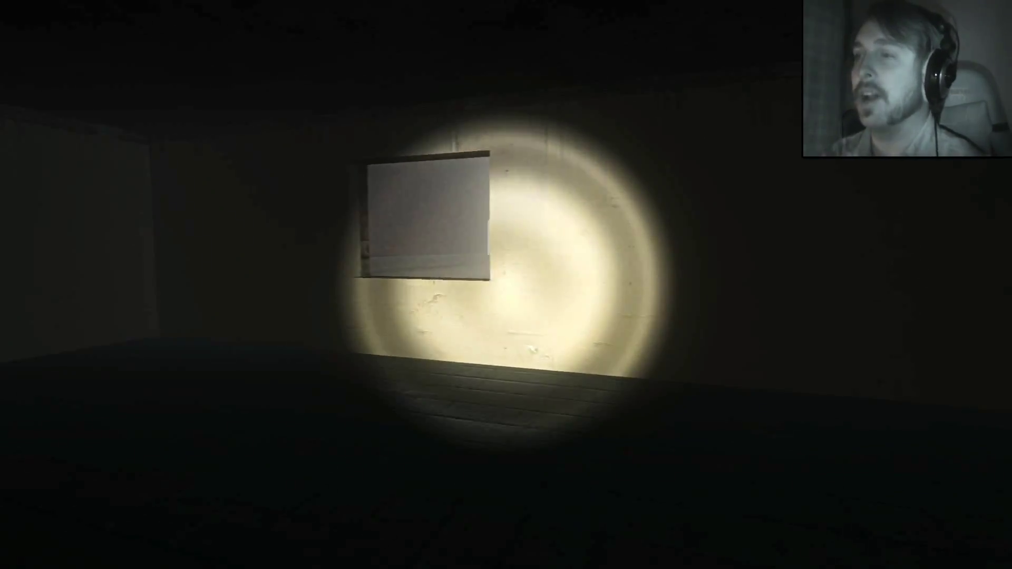
{"action": "key", "text": "w"}
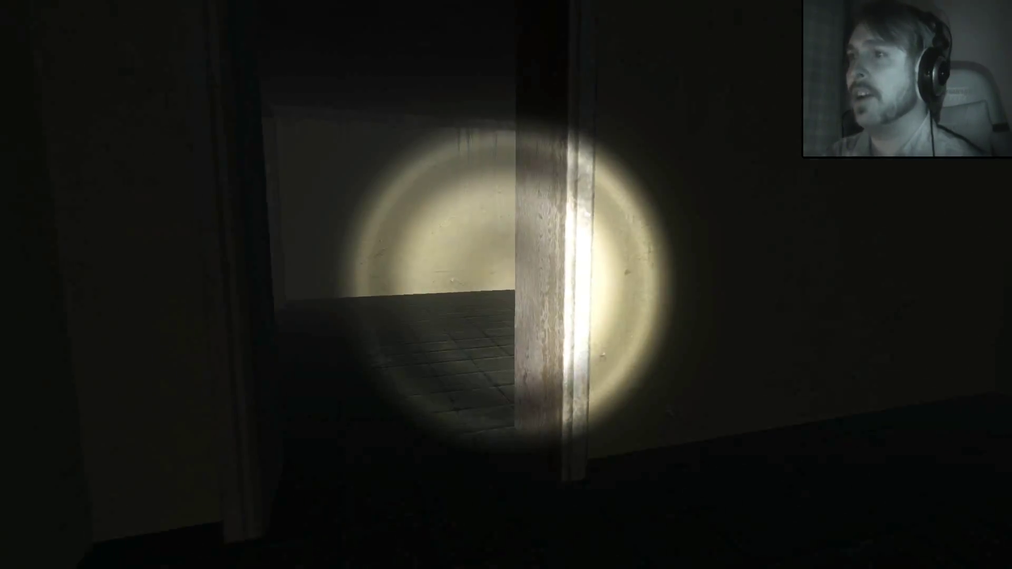
{"action": "key", "text": "w"}
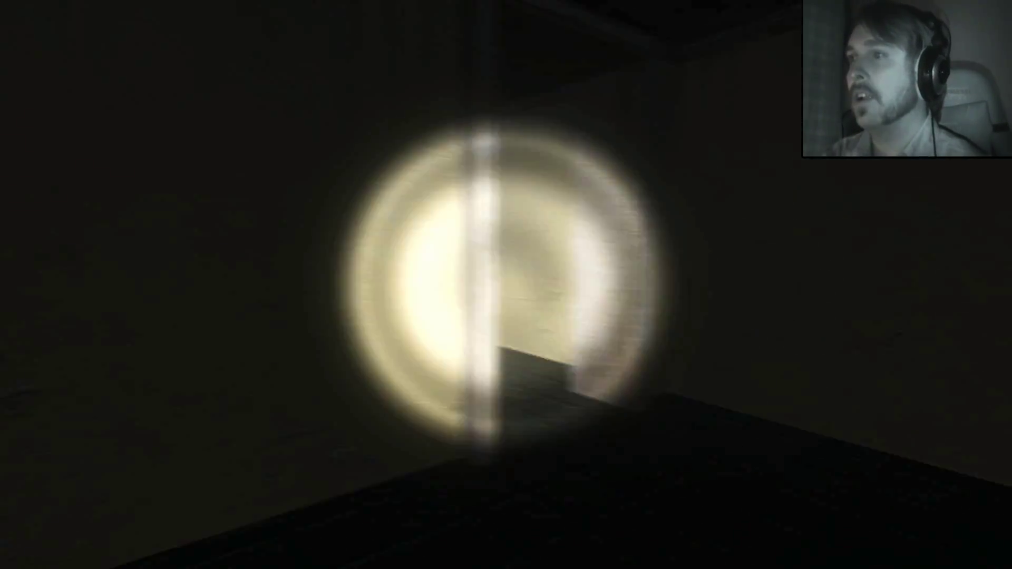
{"action": "key", "text": "w"}
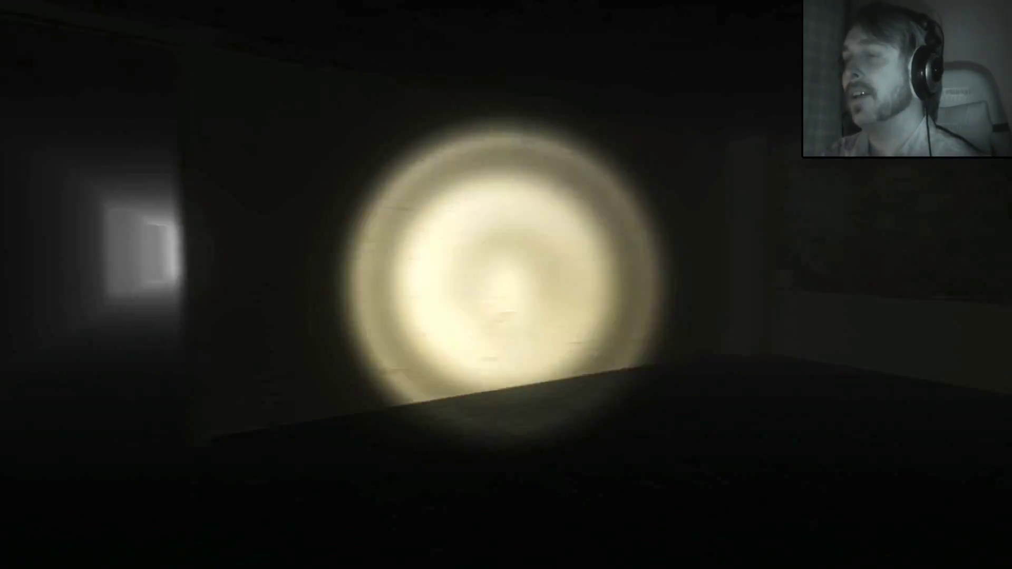
{"action": "key", "text": "w"}
{"action": "key", "text": "e"}
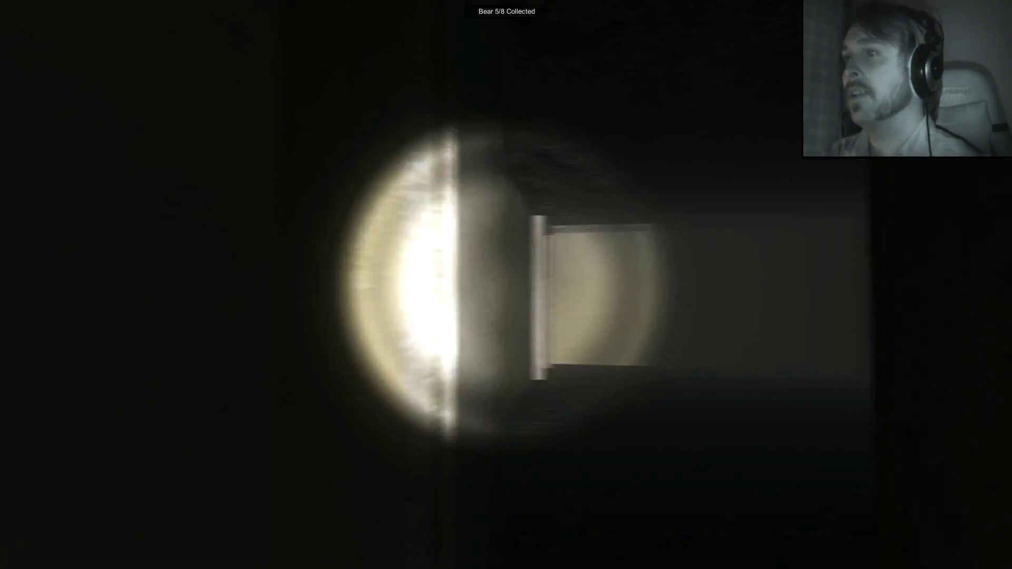
{"action": "key", "text": "w"}
{"action": "key", "text": "w"}
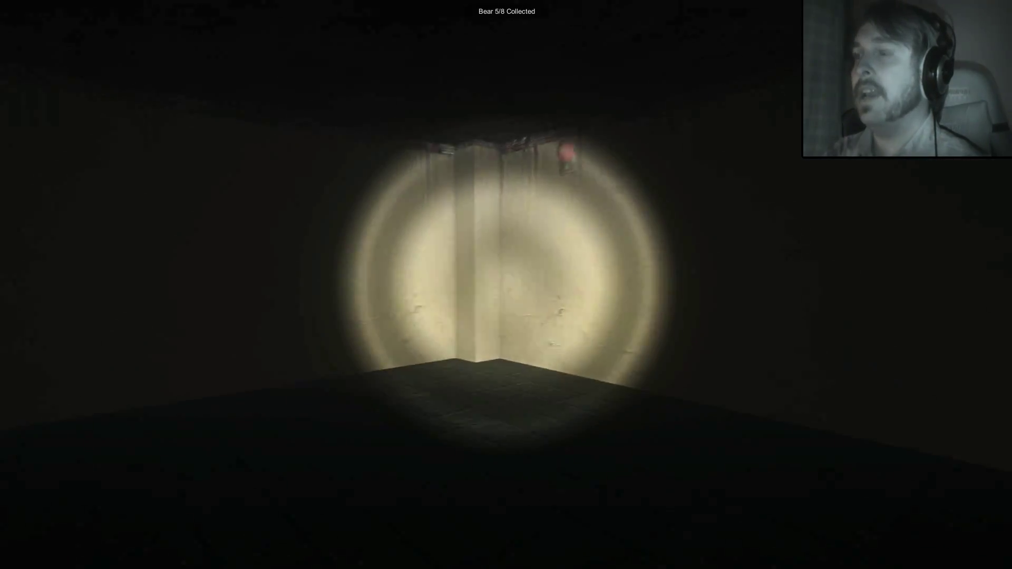
{"action": "key", "text": "w"}
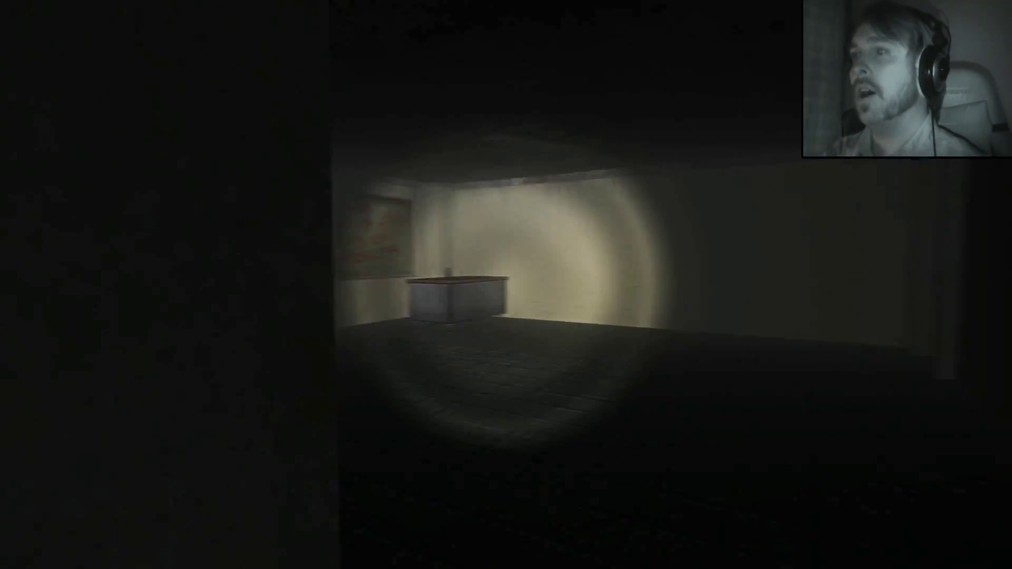
{"action": "key", "text": "w"}
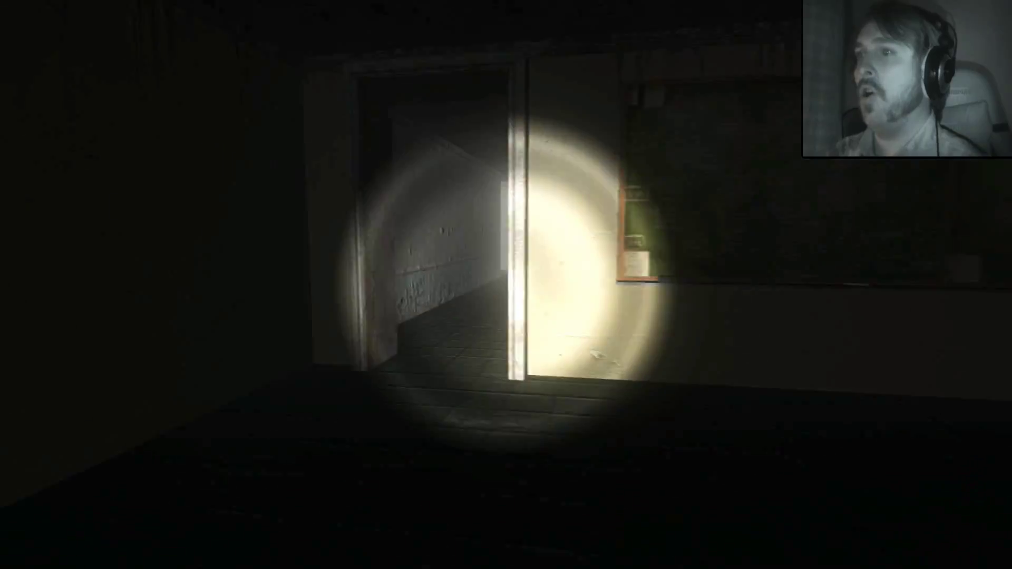
{"action": "key", "text": "w"}
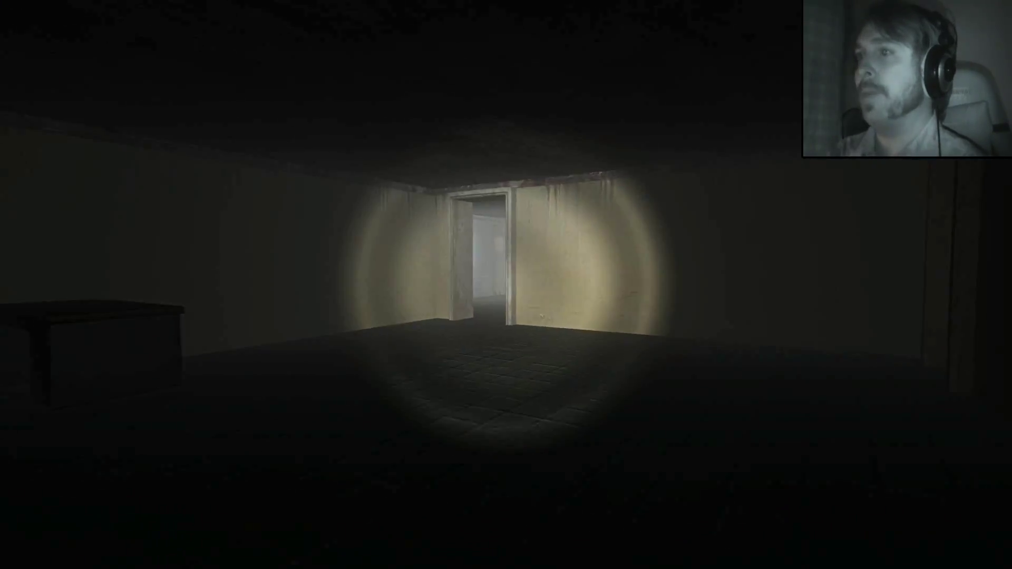
{"action": "key", "text": "w"}
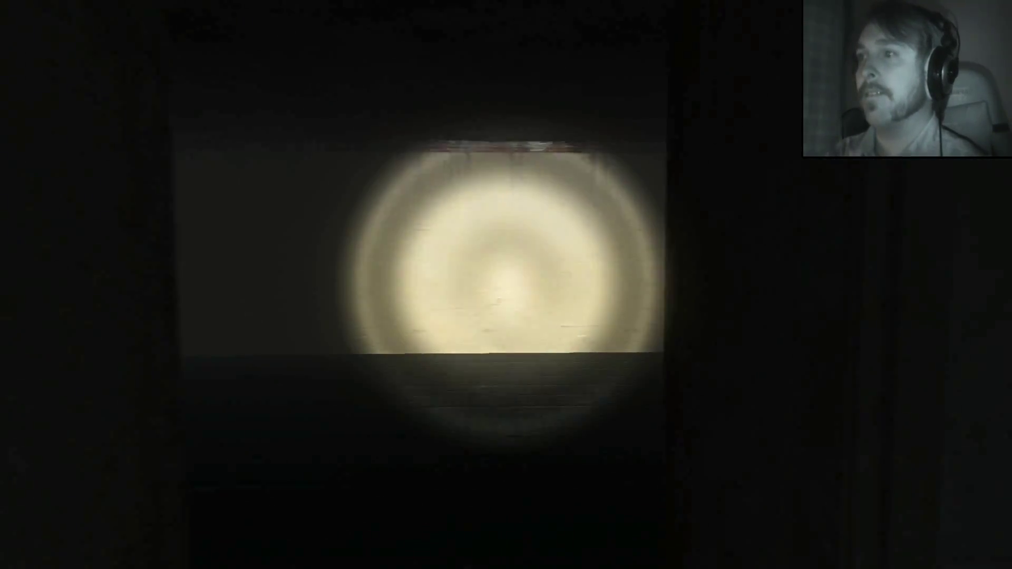
{"action": "key", "text": "w"}
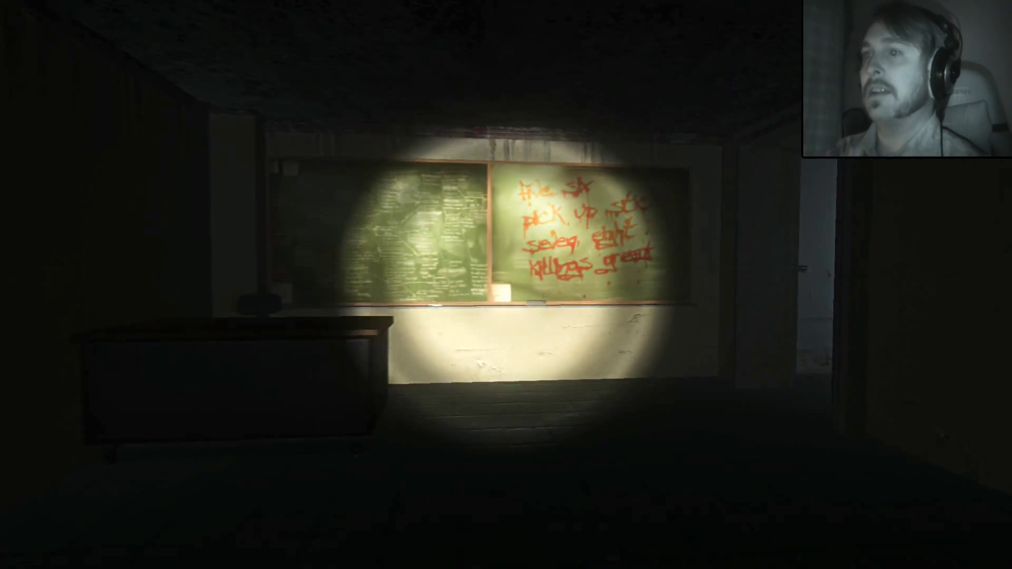
{"action": "key", "text": "w"}
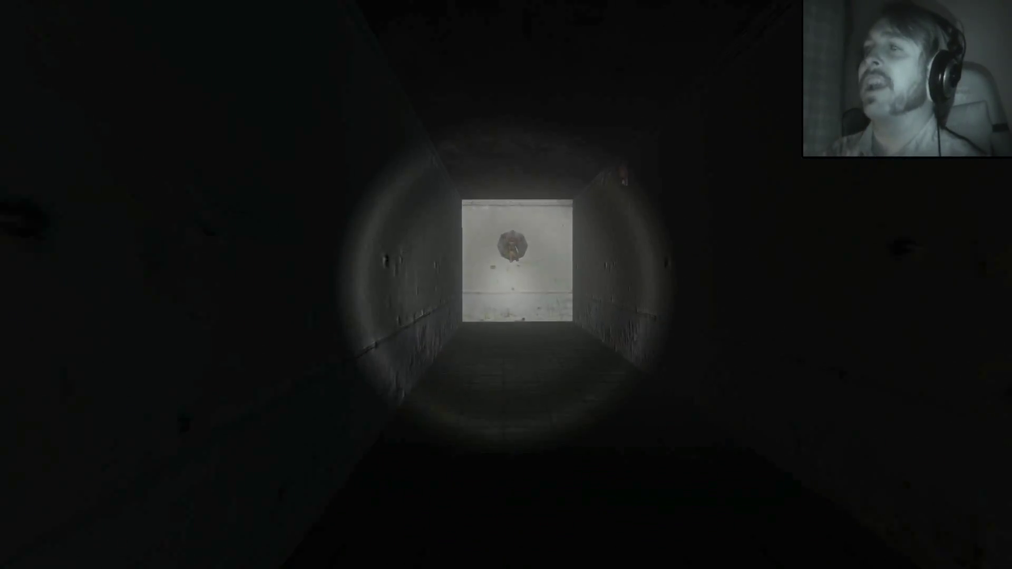
{"action": "key", "text": "w"}
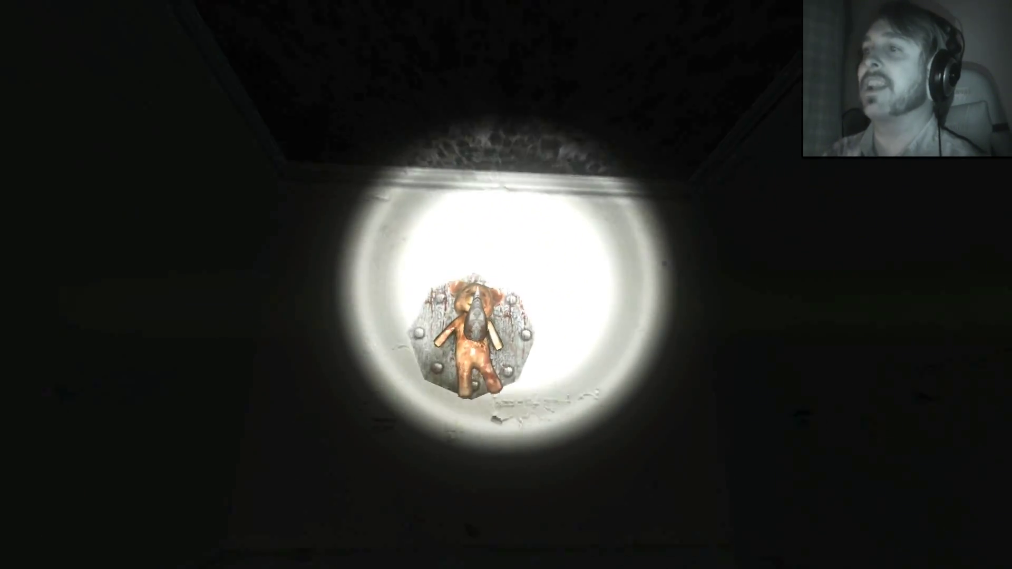
{"action": "key", "text": "w"}
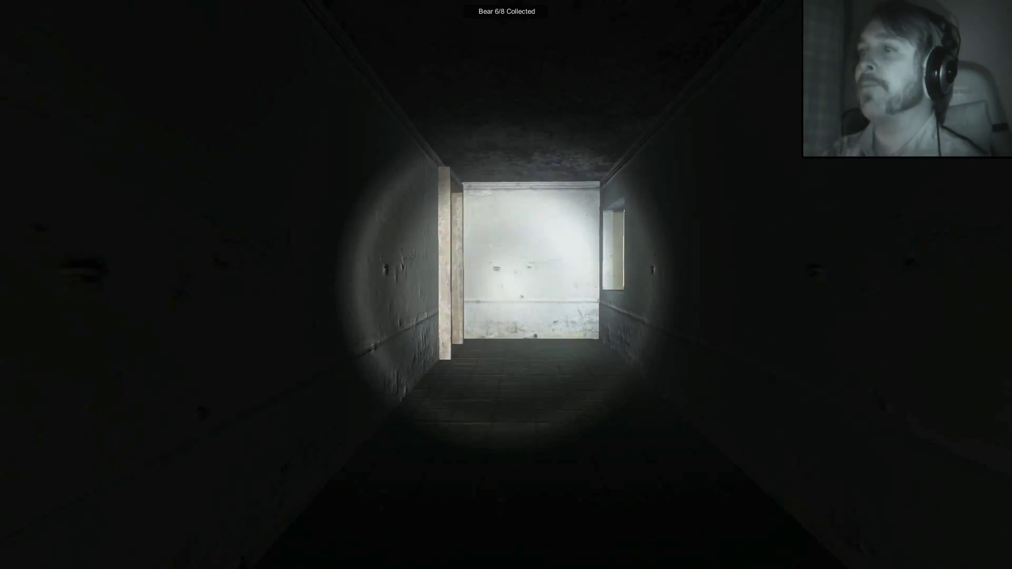
{"action": "key", "text": "w"}
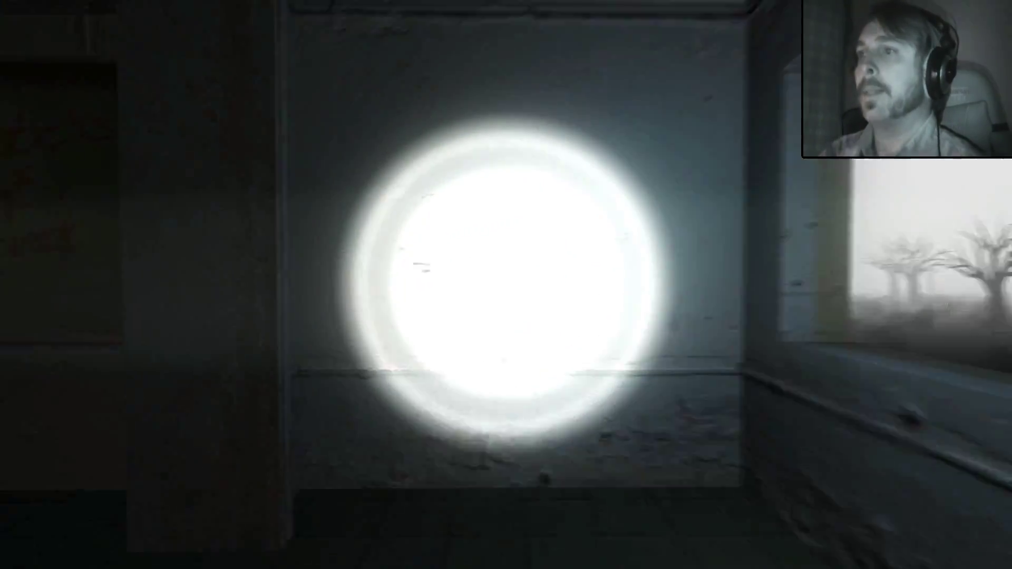
{"action": "key", "text": "w"}
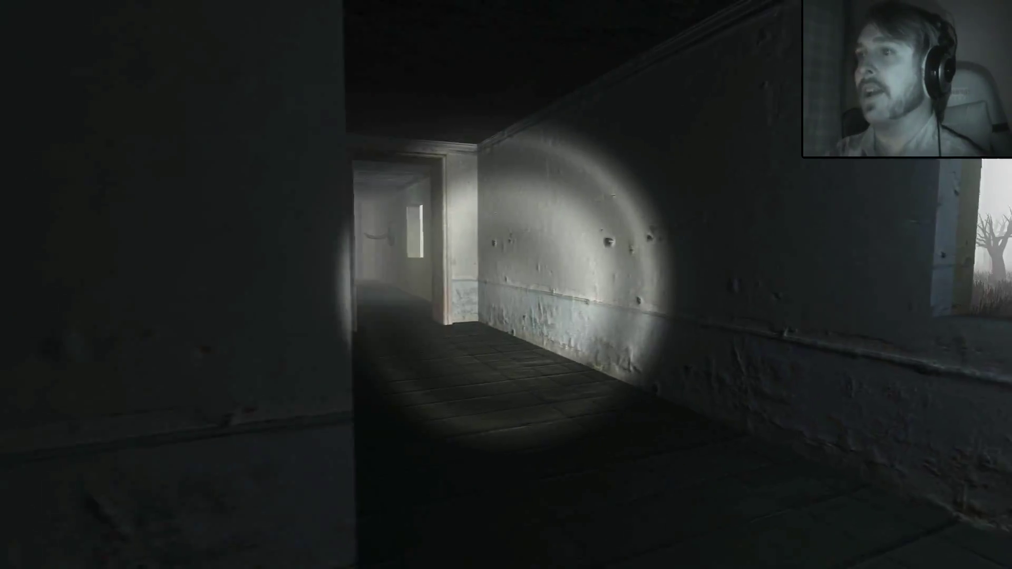
{"action": "key", "text": "w"}
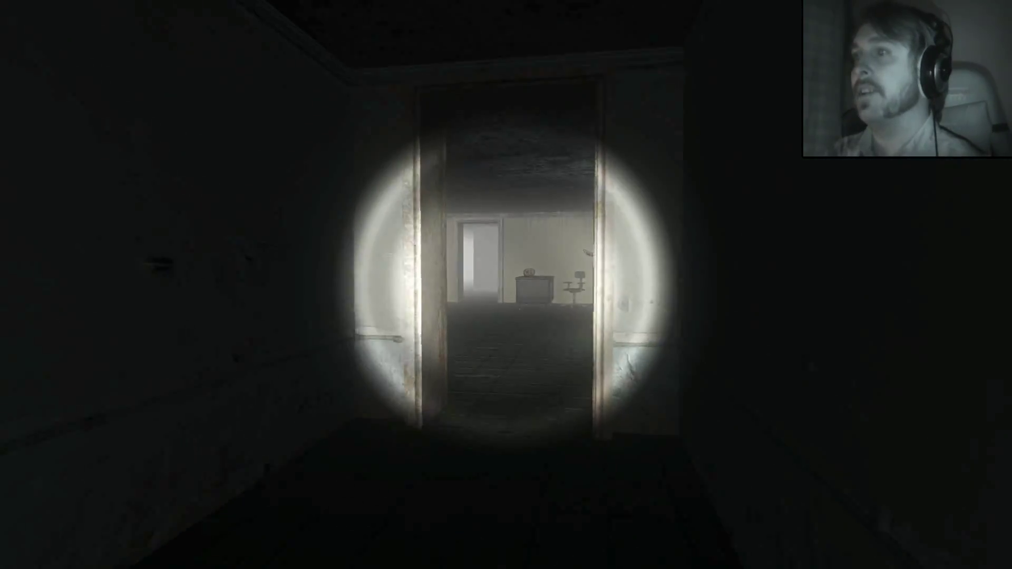
{"action": "key", "text": "w"}
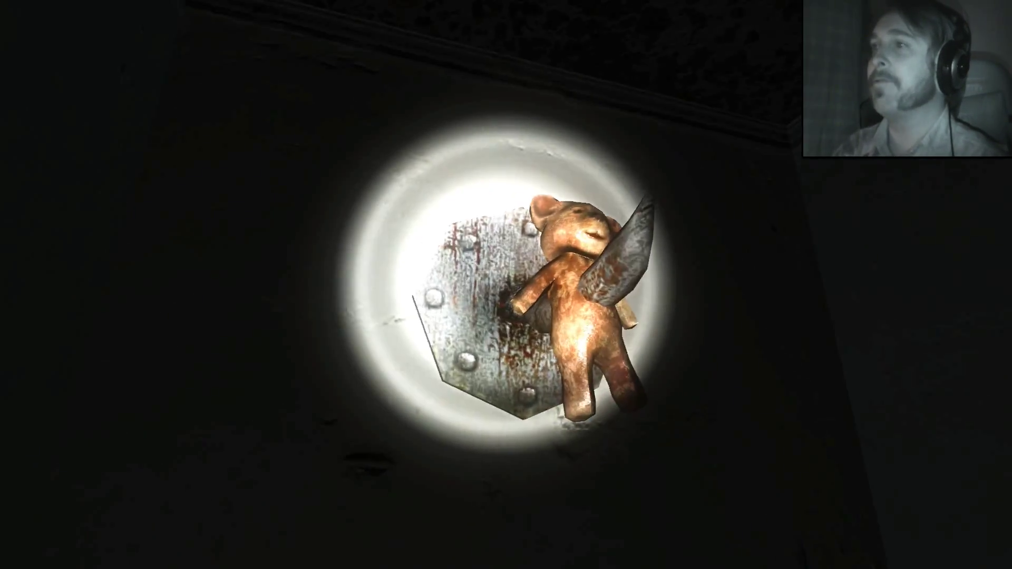
{"action": "left_click", "coordinate": [483, 308]}
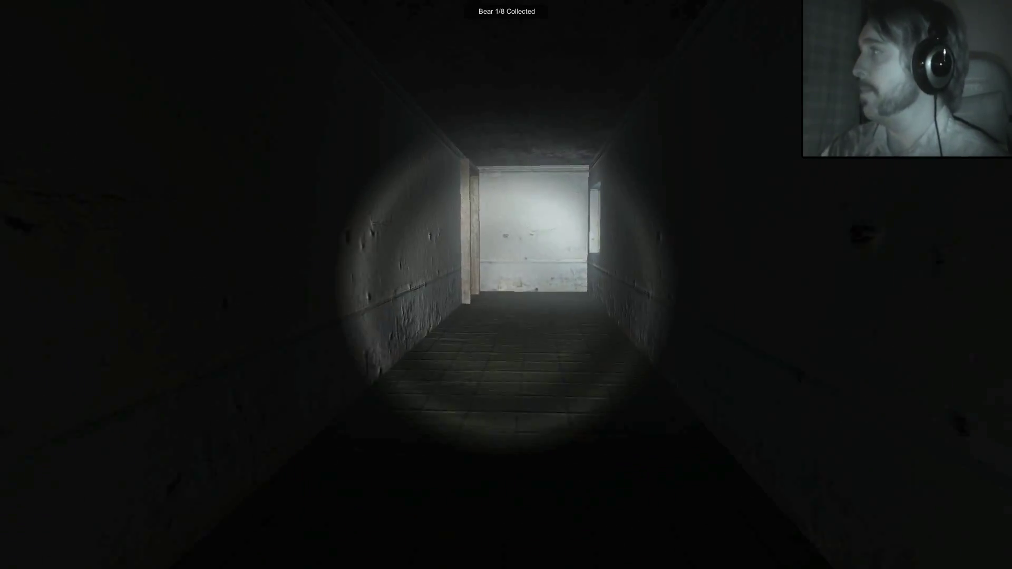
{"action": "key", "text": "w"}
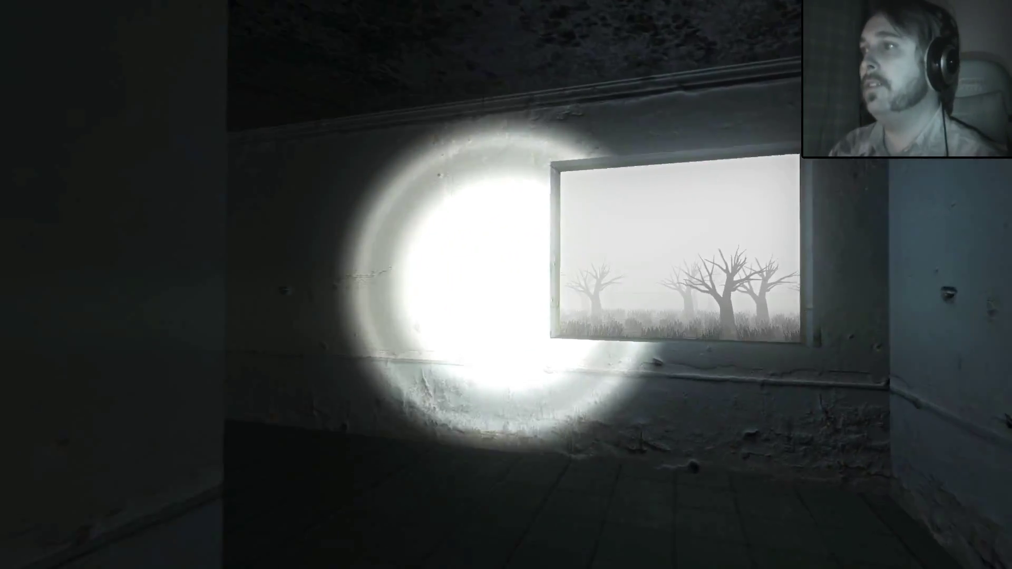
{"action": "key", "text": "w"}
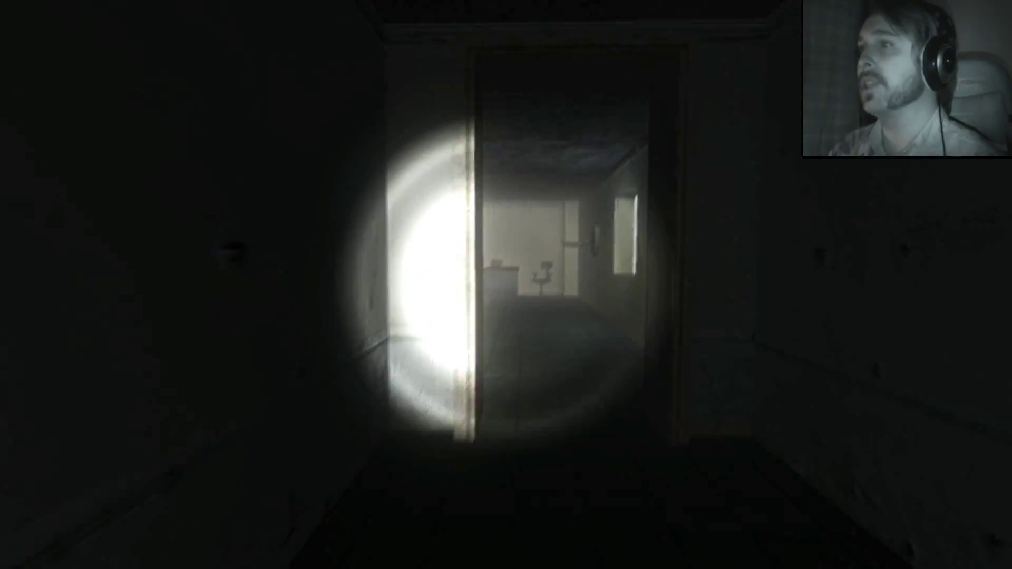
{"action": "key", "text": "w"}
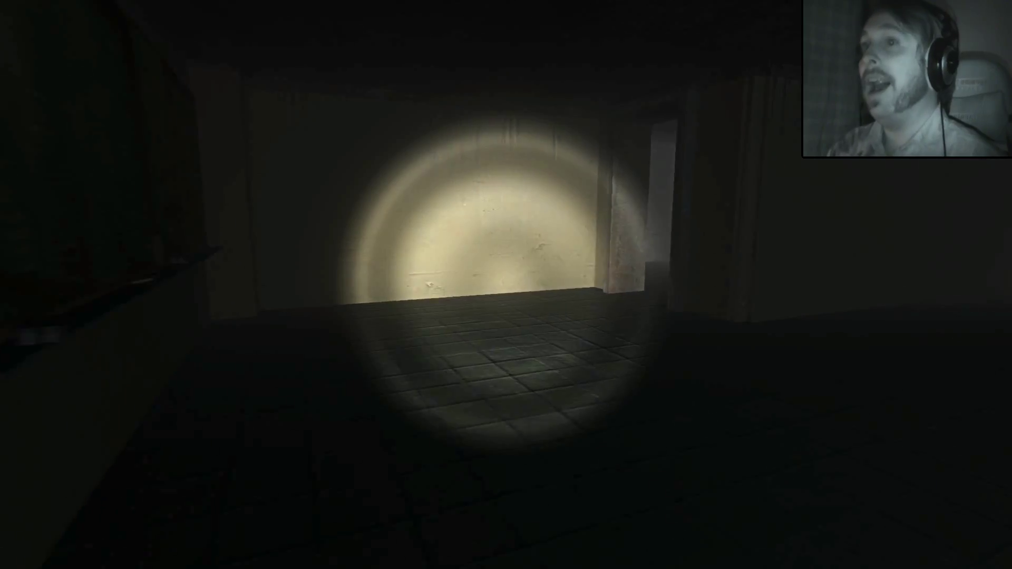
{"action": "key", "text": "w"}
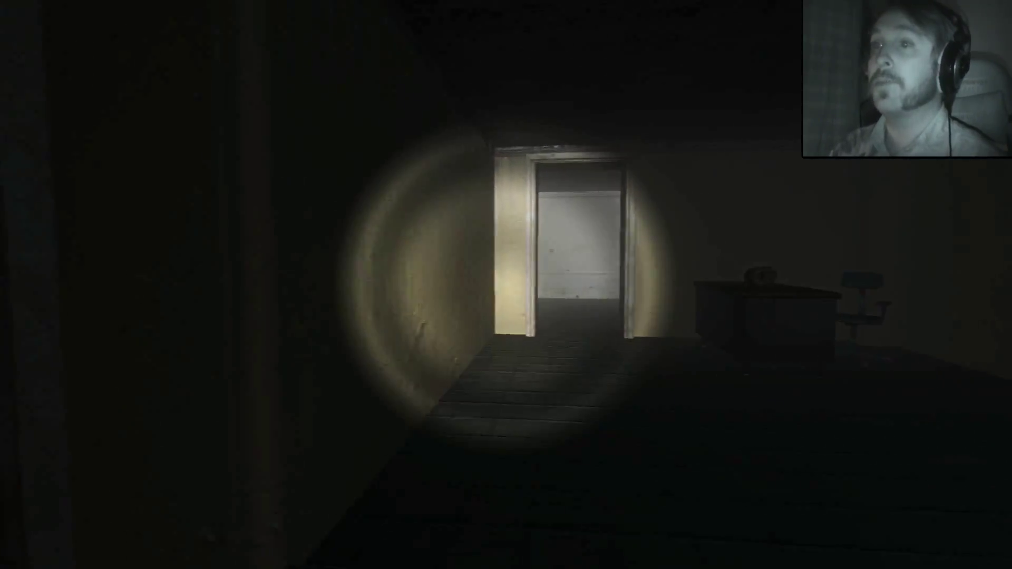
{"action": "key", "text": "w"}
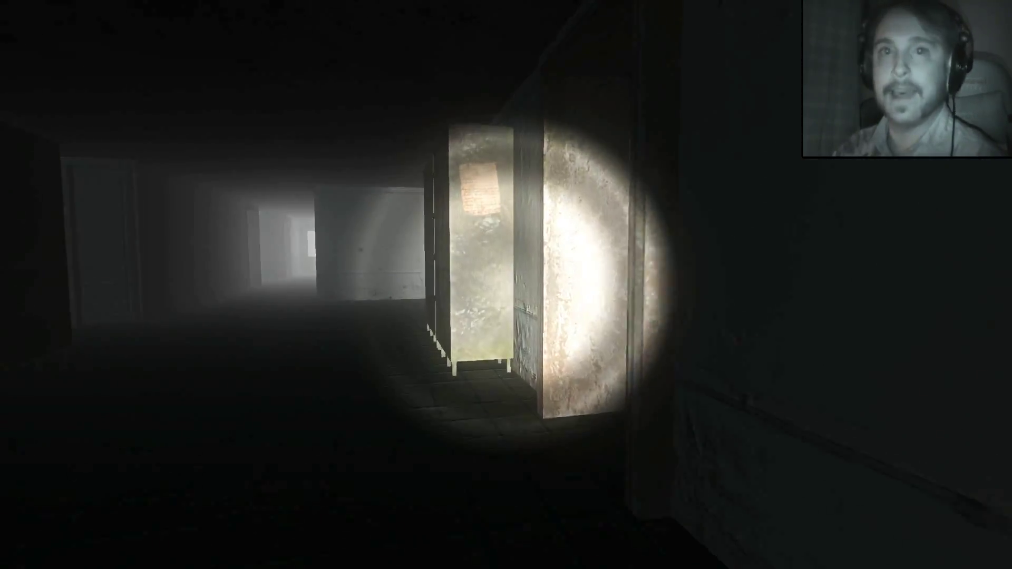
{"action": "key", "text": "w"}
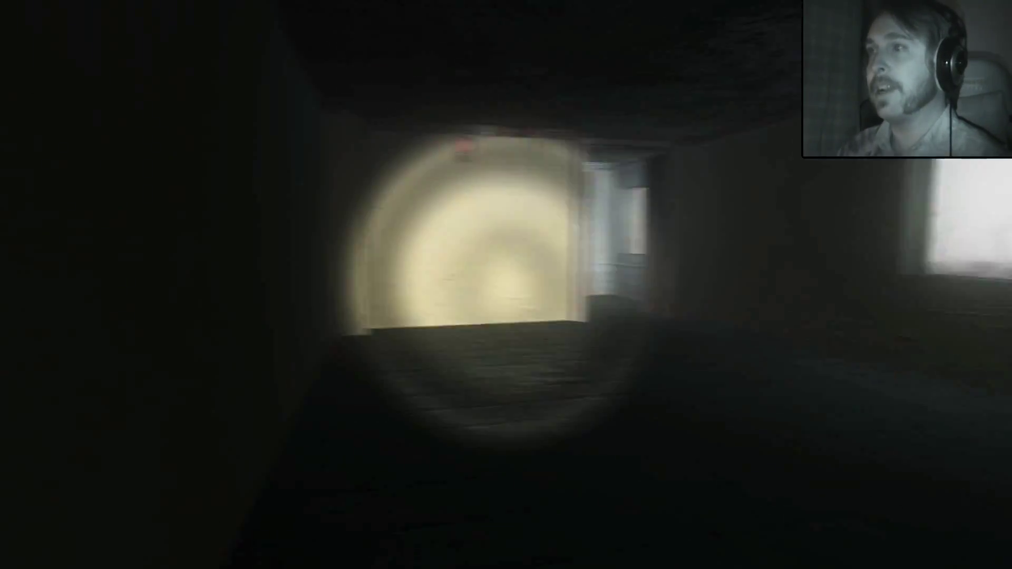
{"action": "key", "text": "w"}
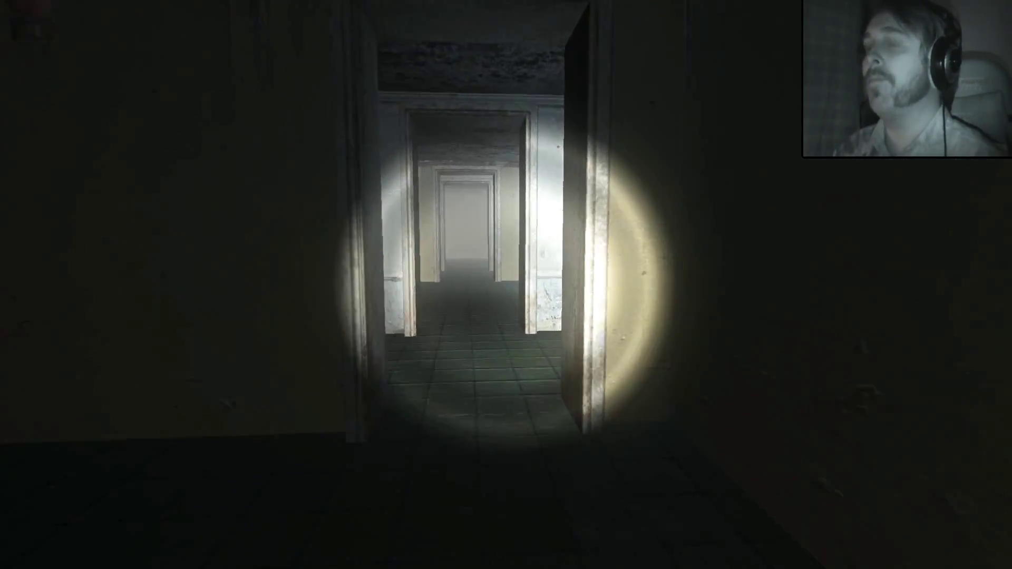
{"action": "key", "text": "w"}
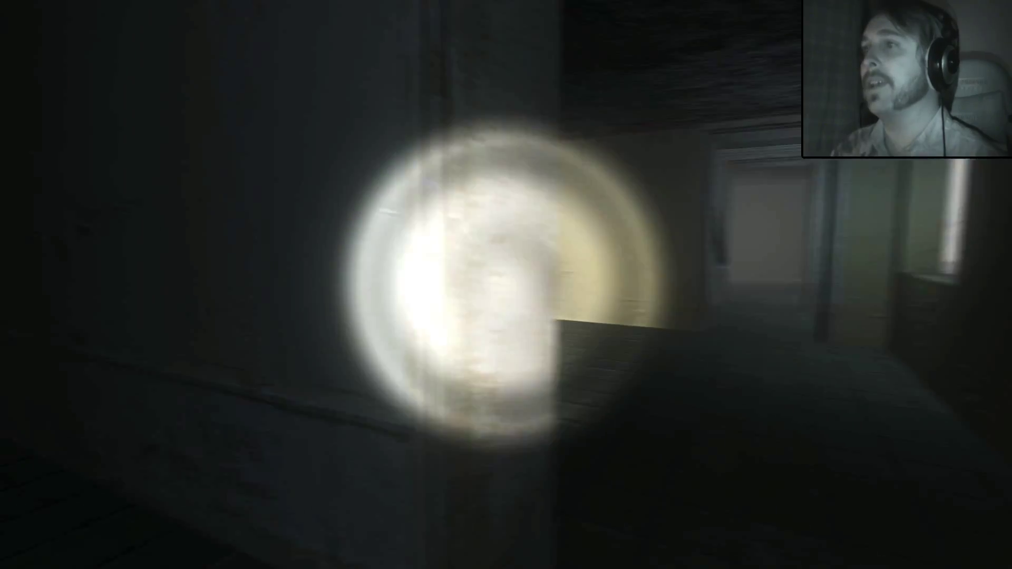
{"action": "key", "text": "w"}
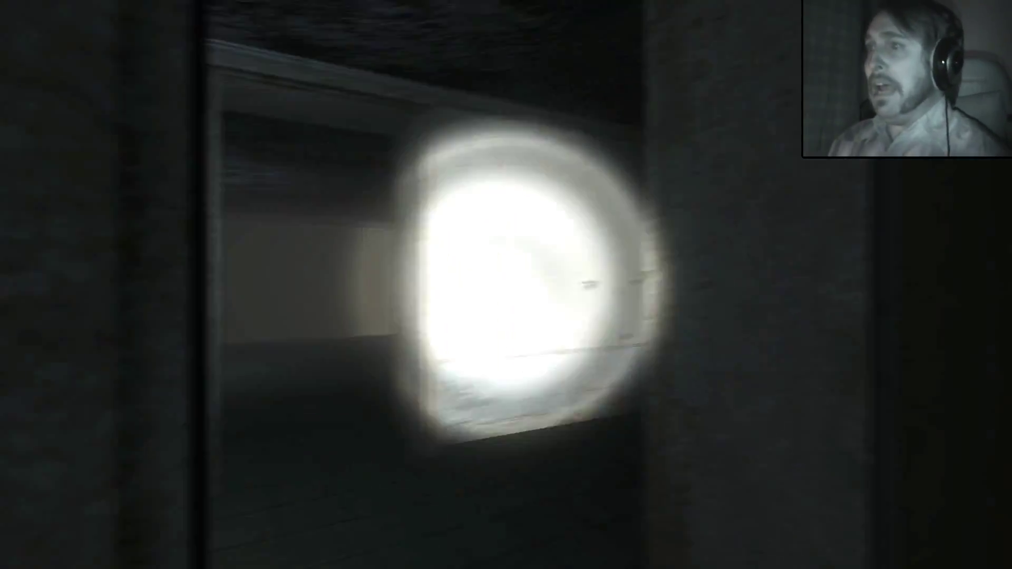
{"action": "key", "text": "w"}
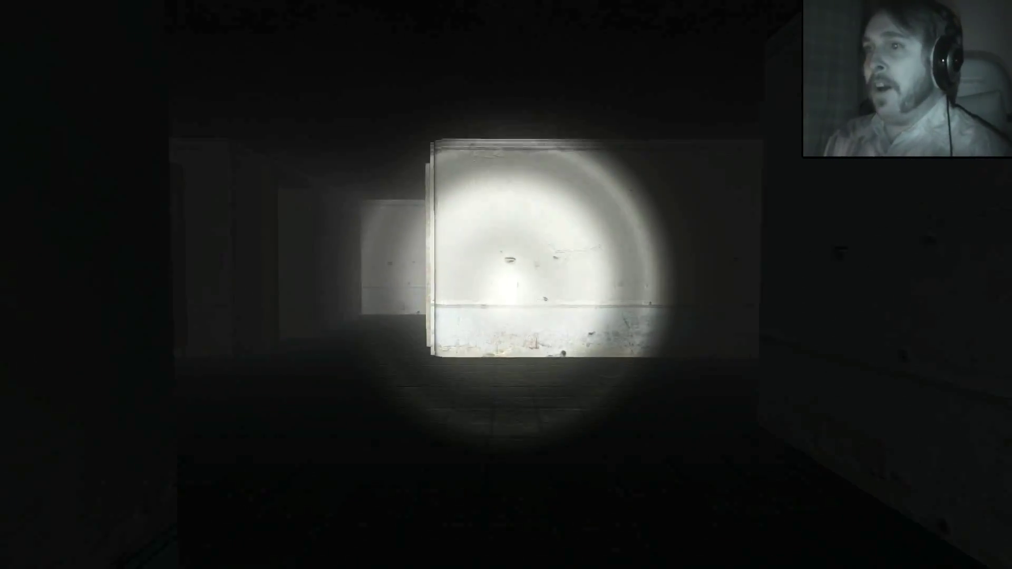
{"action": "key", "text": "w"}
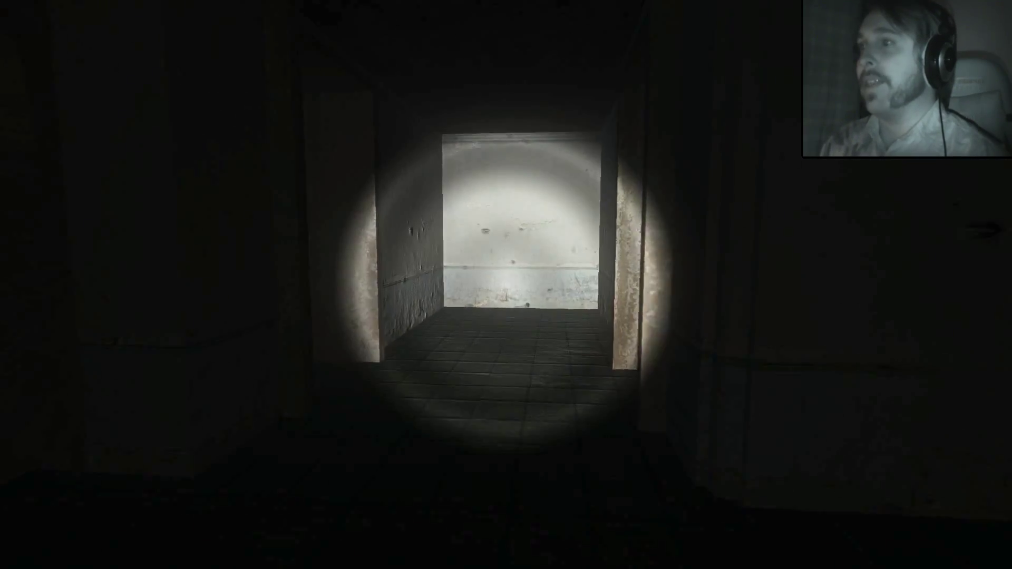
{"action": "key", "text": "w"}
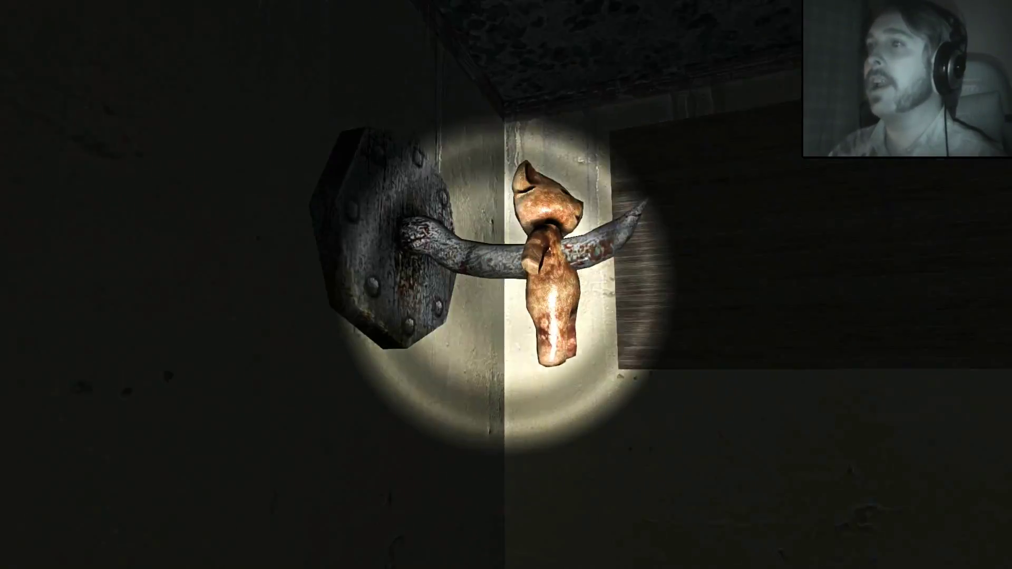
{"action": "left_click", "coordinate": [507, 285]}
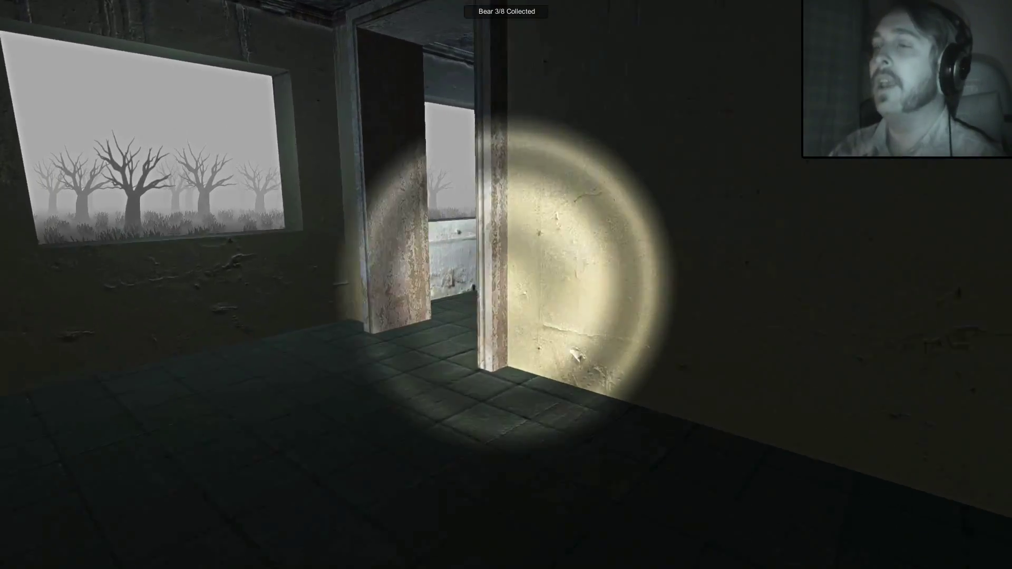